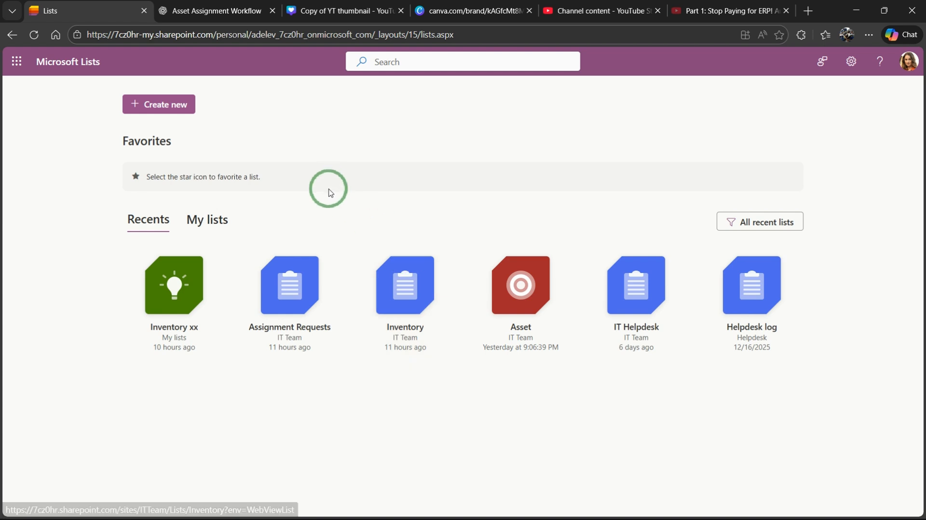
Start a new list by importing the CSV file of asset records from the Downloads folder
left_click(182, 110)
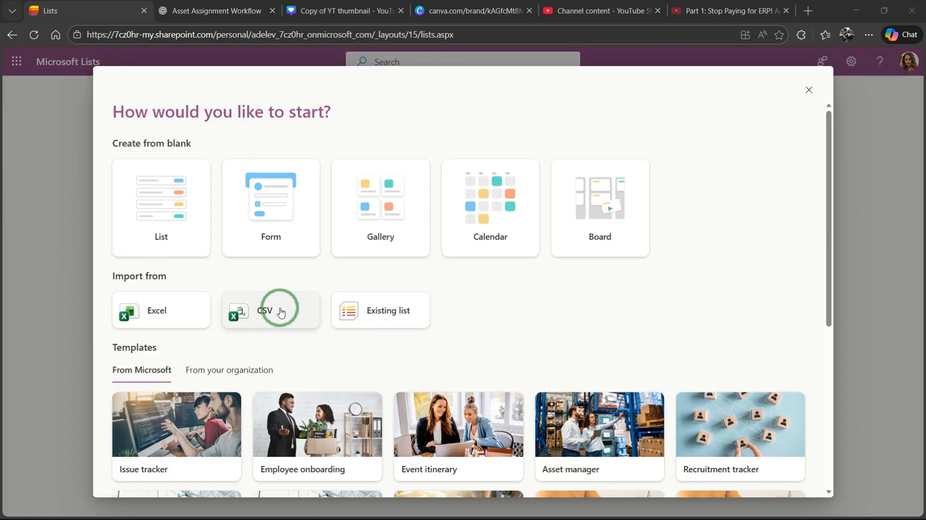
left_click(271, 322)
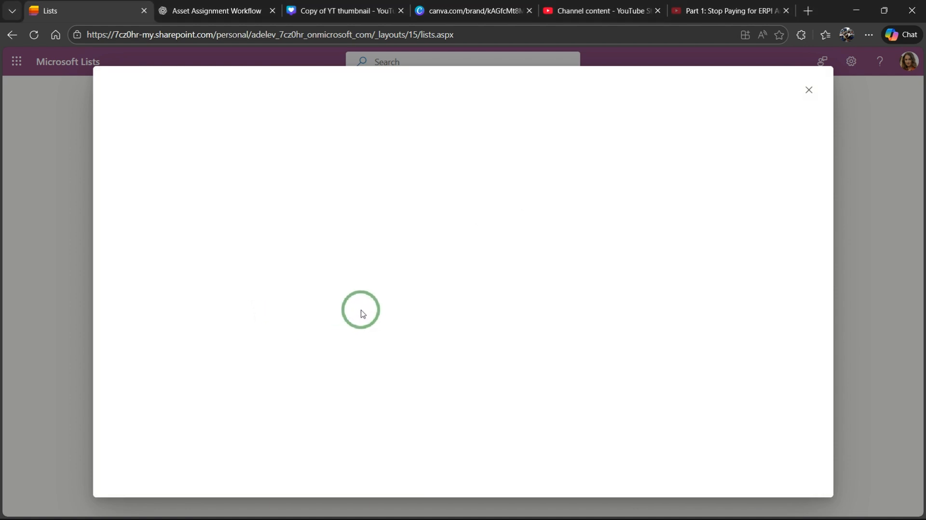
left_click(242, 157)
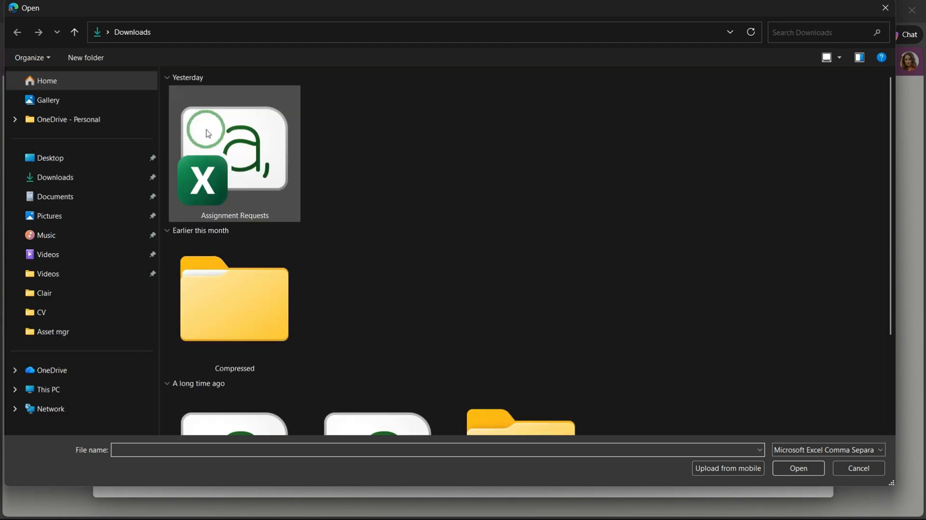
double_click(253, 184)
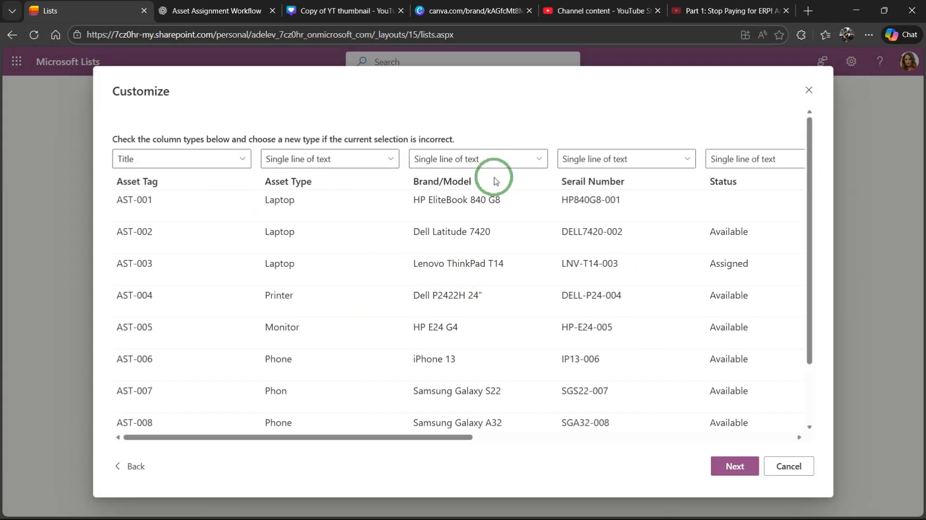
Set the column types of Asset Type and Status to Choice in the CSV import
left_click(372, 163)
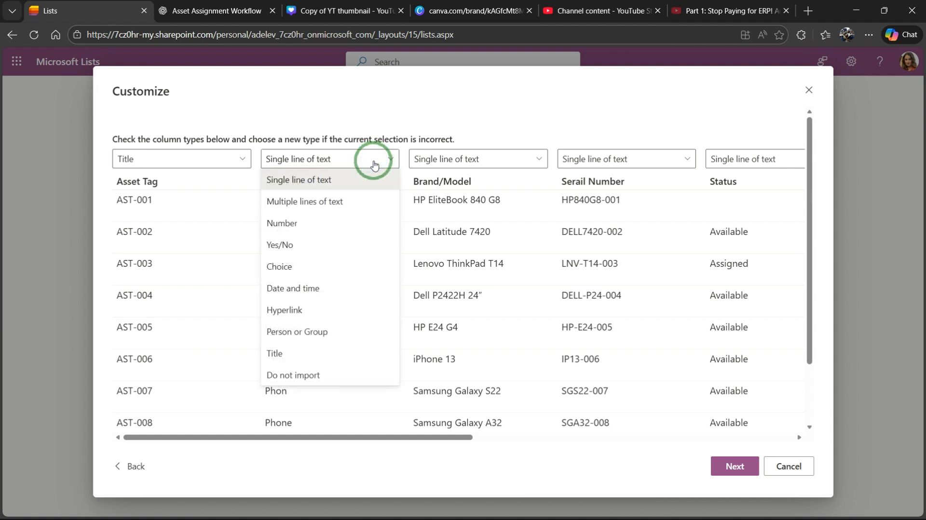
left_click(305, 267)
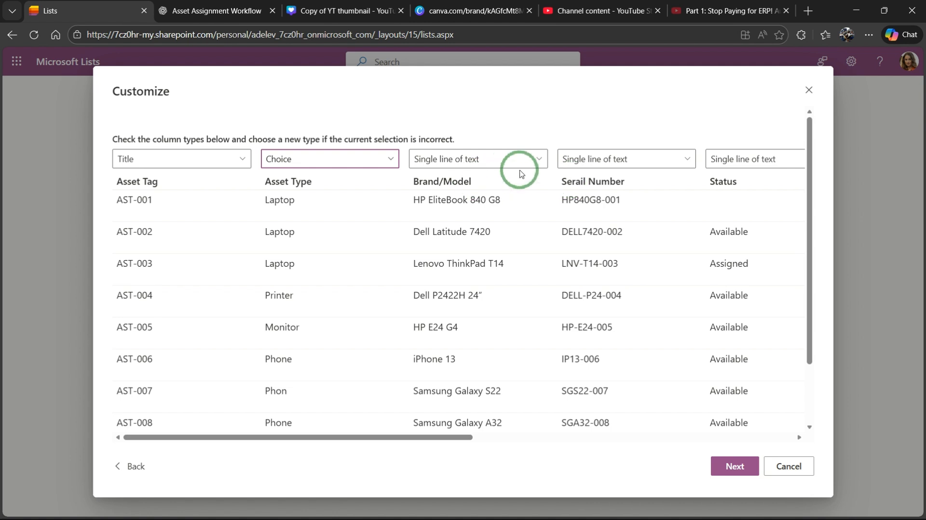
left_click_drag(395, 437, 546, 436)
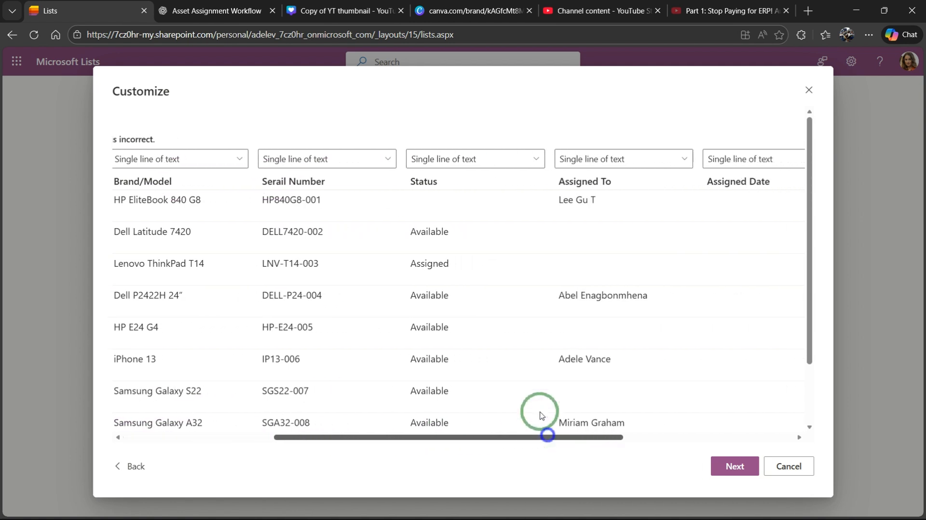
left_click(472, 163)
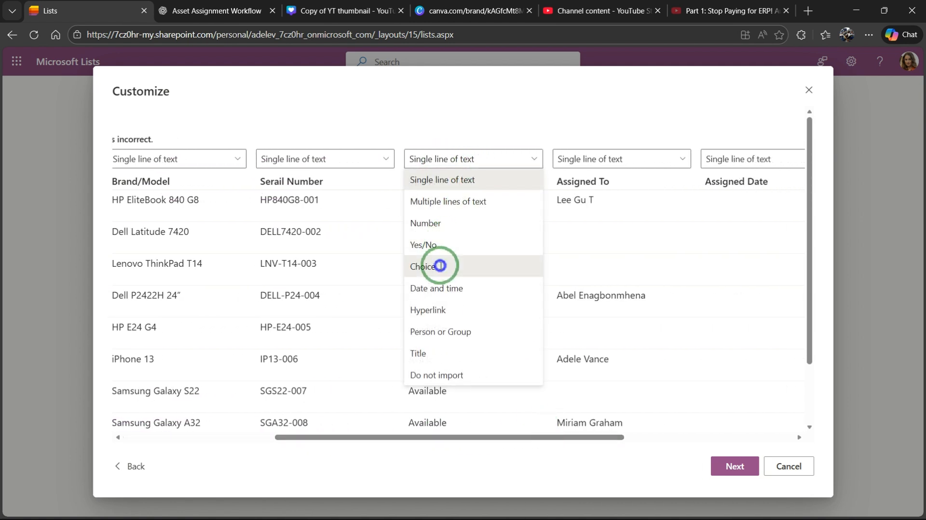
left_click(443, 265)
Set the Assigned To column type to Person or Group and the Assigned Date column type to Date and time
left_click_drag(450, 437, 513, 436)
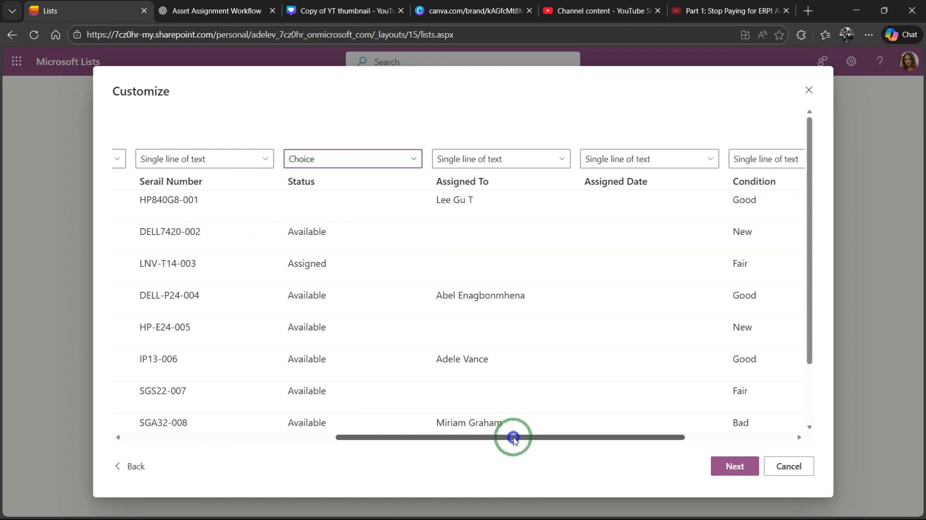
left_click(506, 160)
left_click(471, 331)
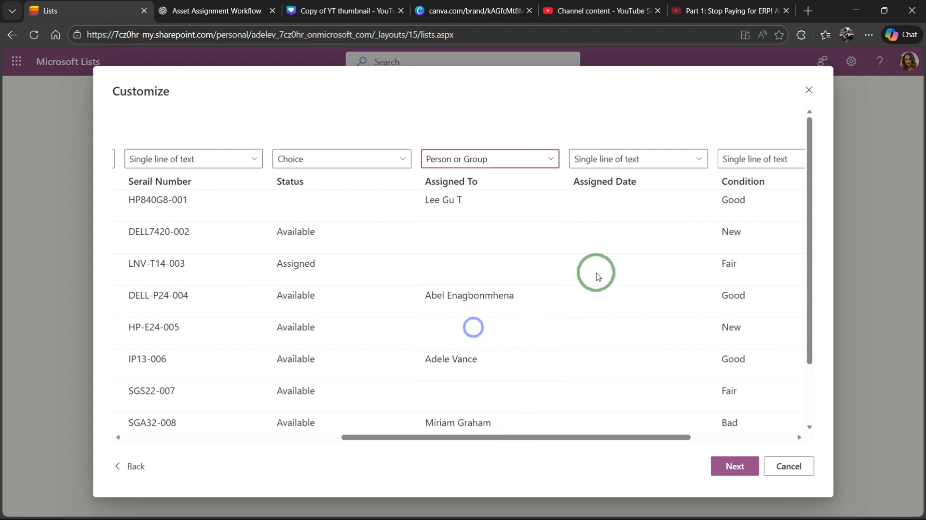
left_click(627, 160)
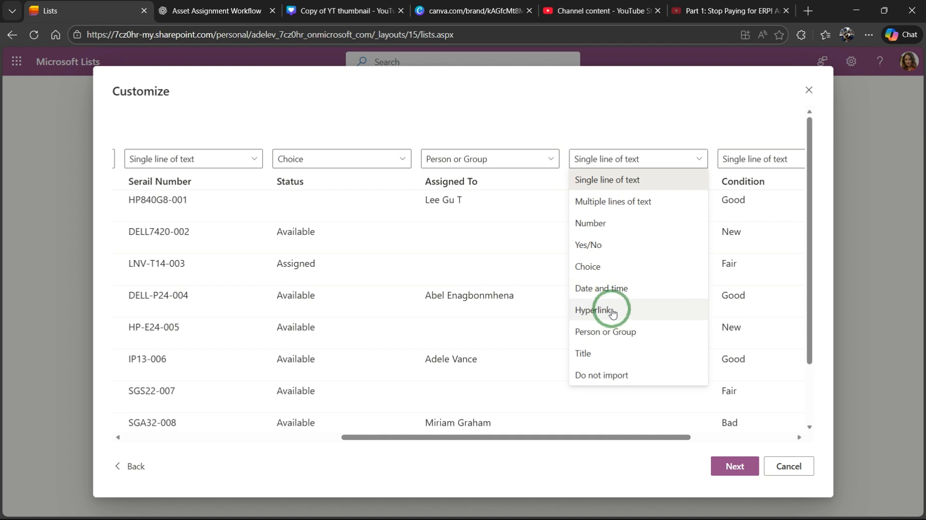
left_click(612, 293)
Set the Condition column to Choice and Remarks to Multiple lines of text, and cancel the CSV import
left_click_drag(587, 437, 709, 434)
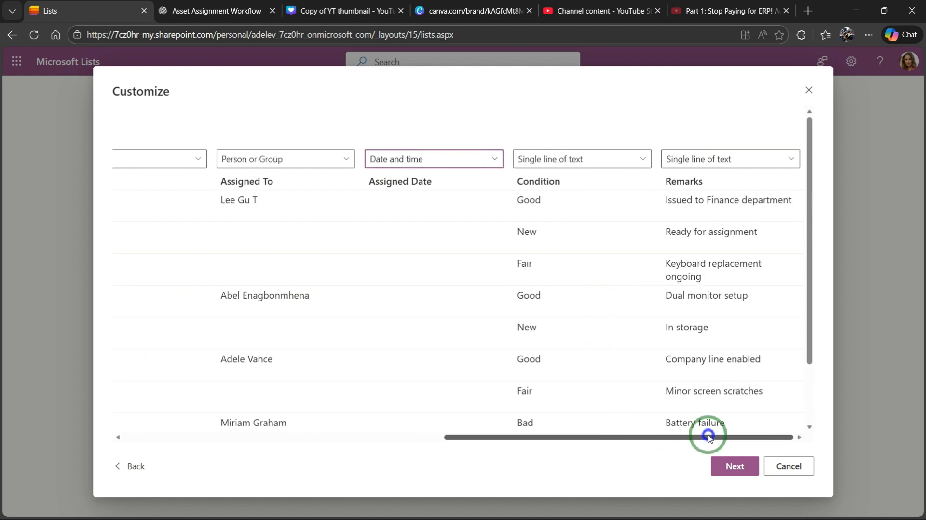
left_click(566, 159)
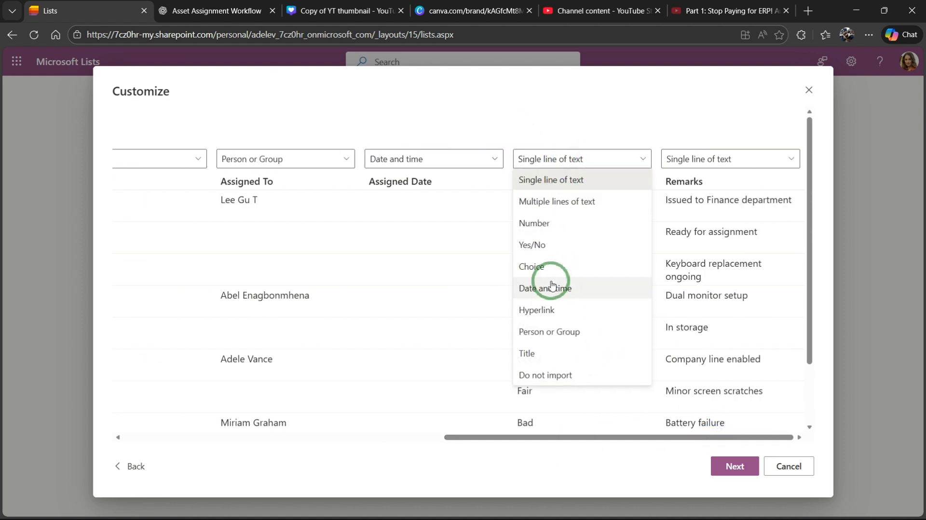
left_click(548, 268)
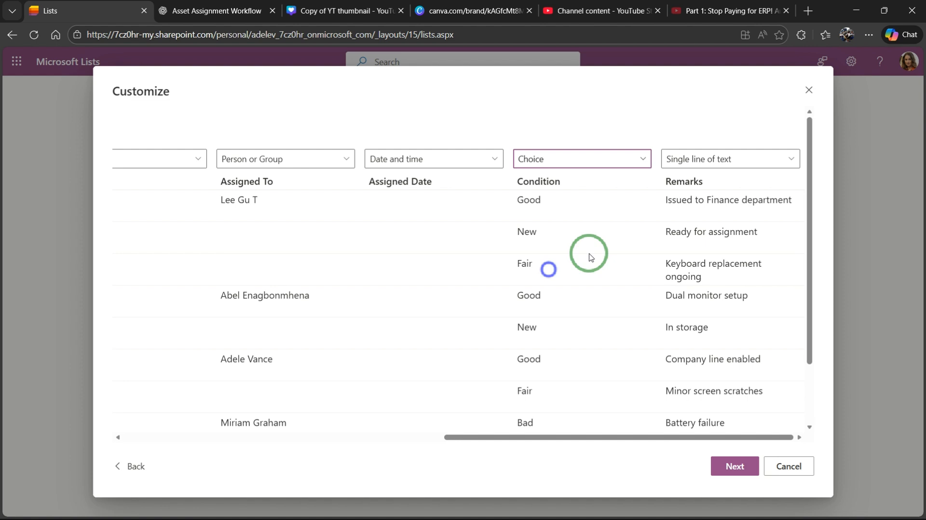
left_click(718, 161)
left_click(698, 203)
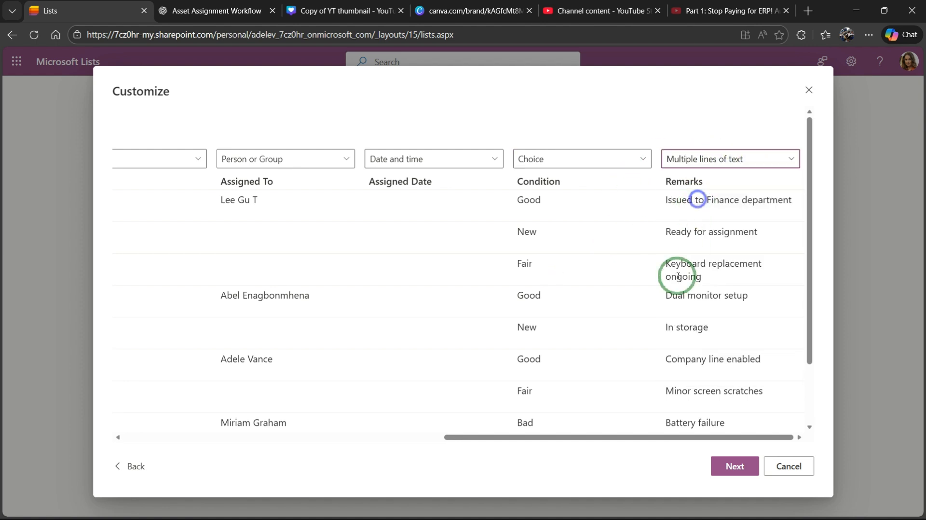
left_click_drag(490, 437, 87, 437)
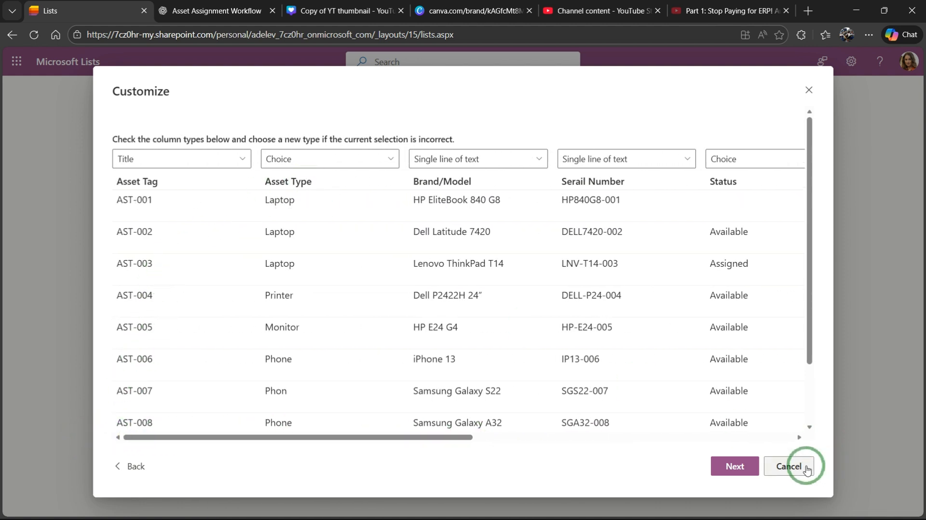
left_click(790, 466)
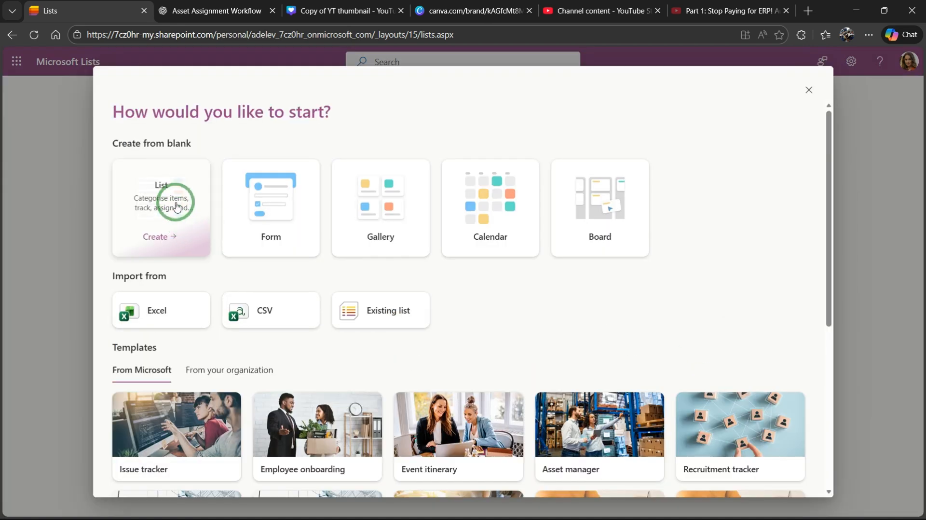
Create a blank list named Asset Inventory in the IT Team site
left_click(156, 241)
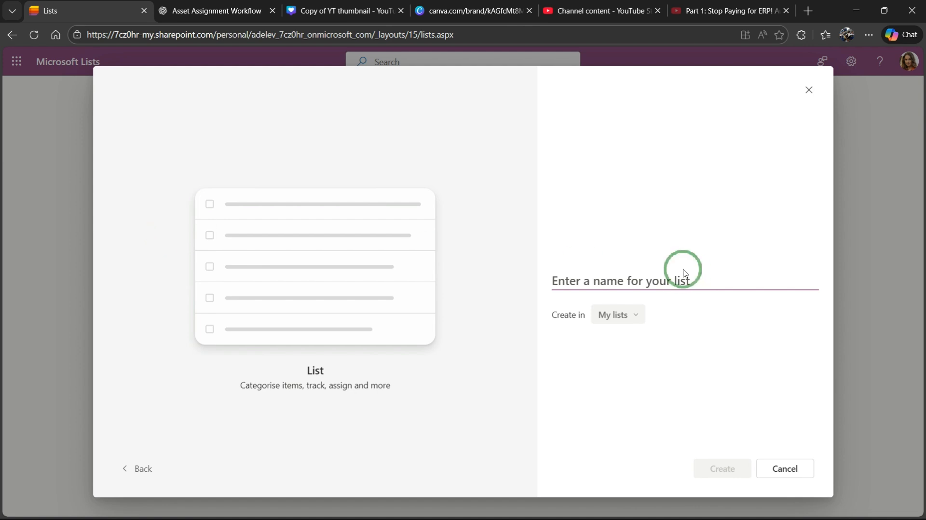
left_click(617, 315)
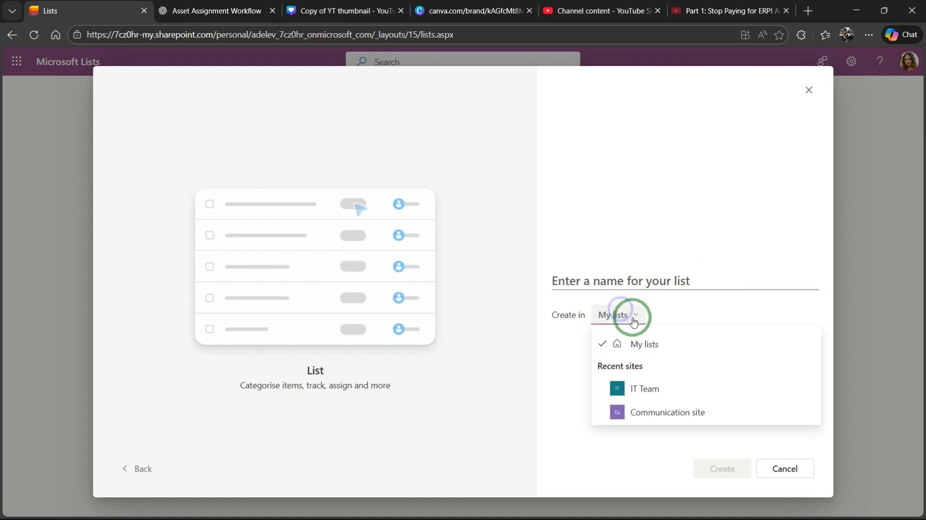
left_click(665, 393)
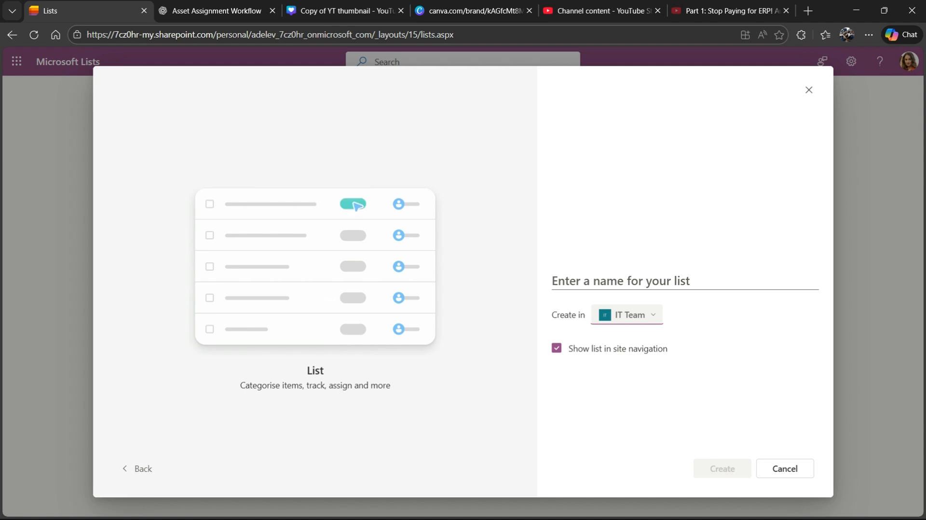
key("alt+Tab")
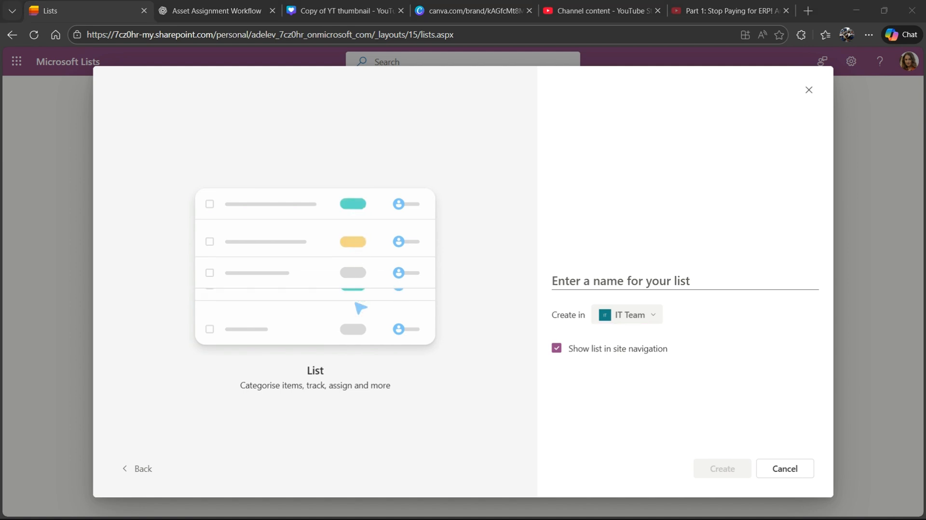
left_click(738, 278)
type("Asset Inventory")
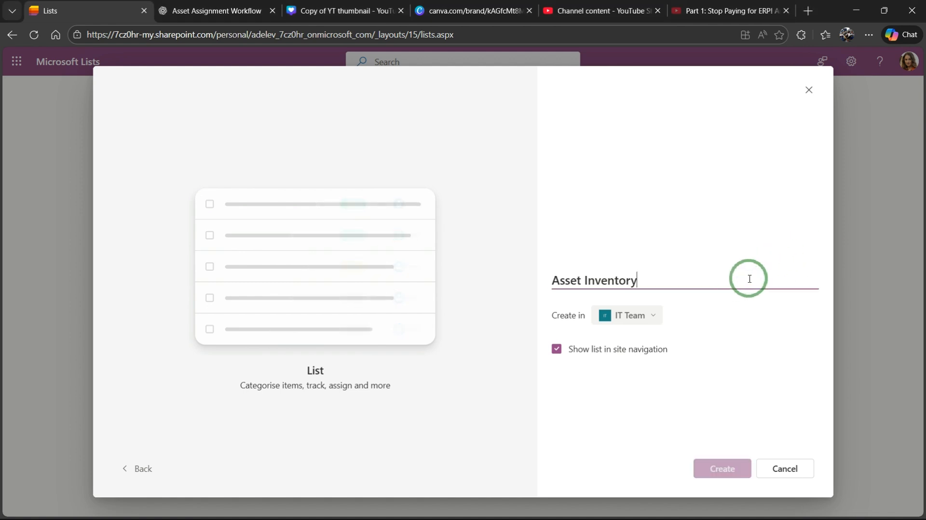
left_click(738, 464)
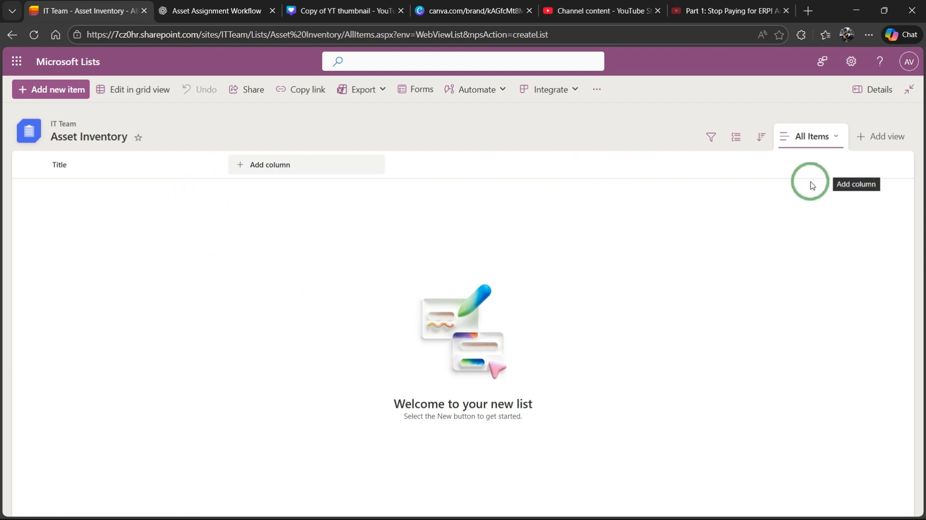
Rename the Title column of the new list to Asset Tag
left_click(60, 166)
mouse_move(104, 278)
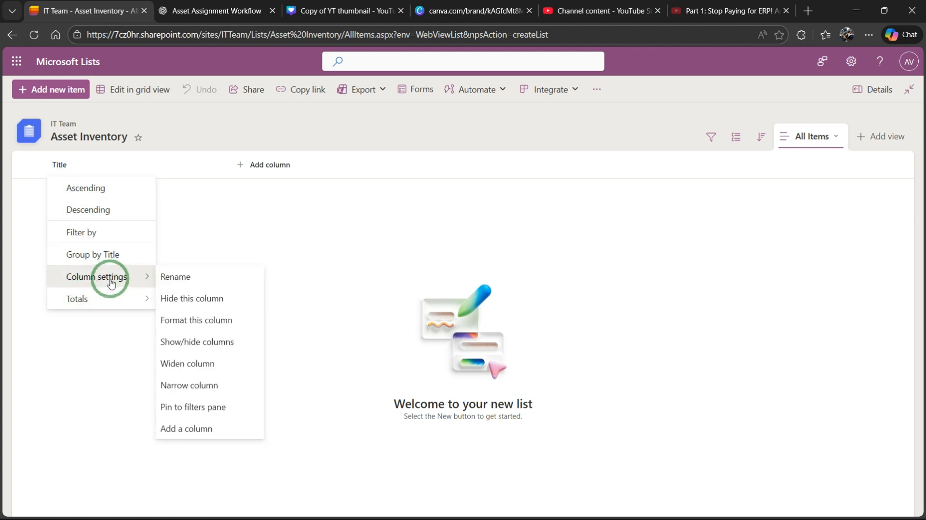
left_click(176, 277)
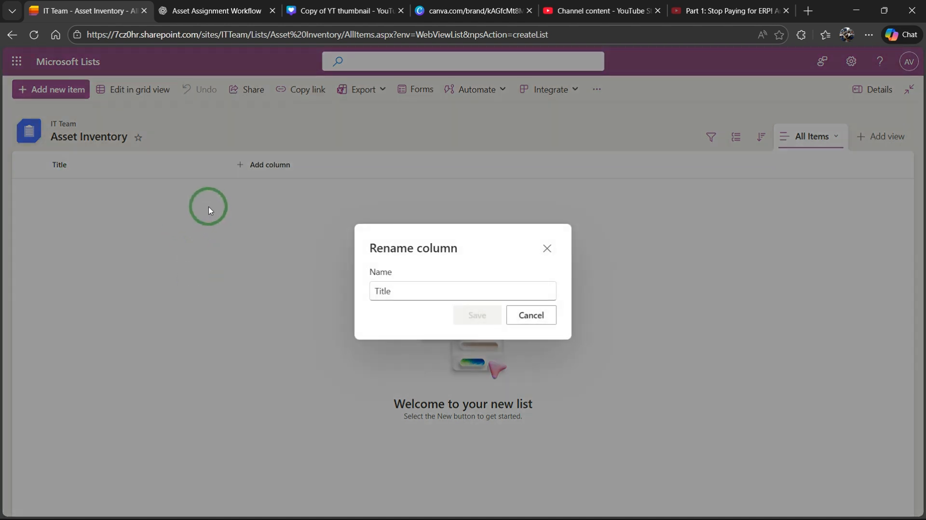
double_click(408, 294)
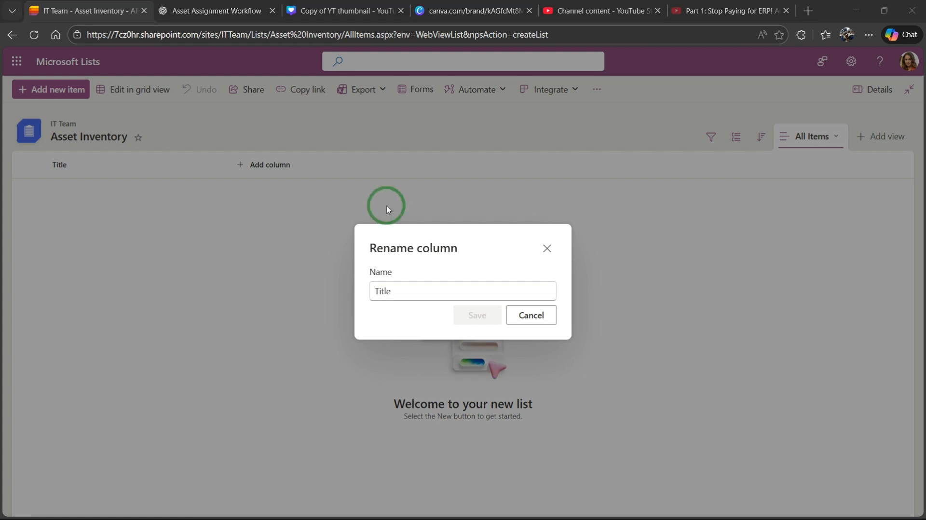
left_click_drag(403, 289, 372, 292)
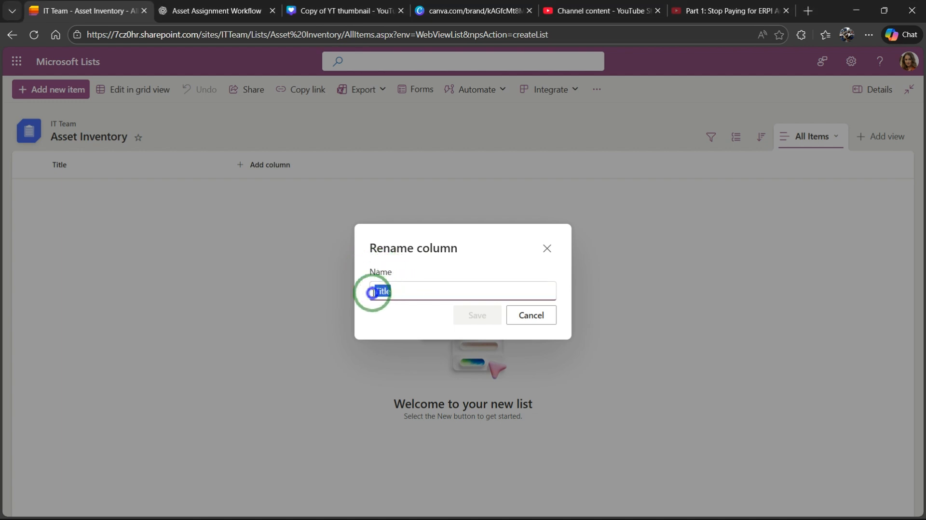
type("Asset Tag")
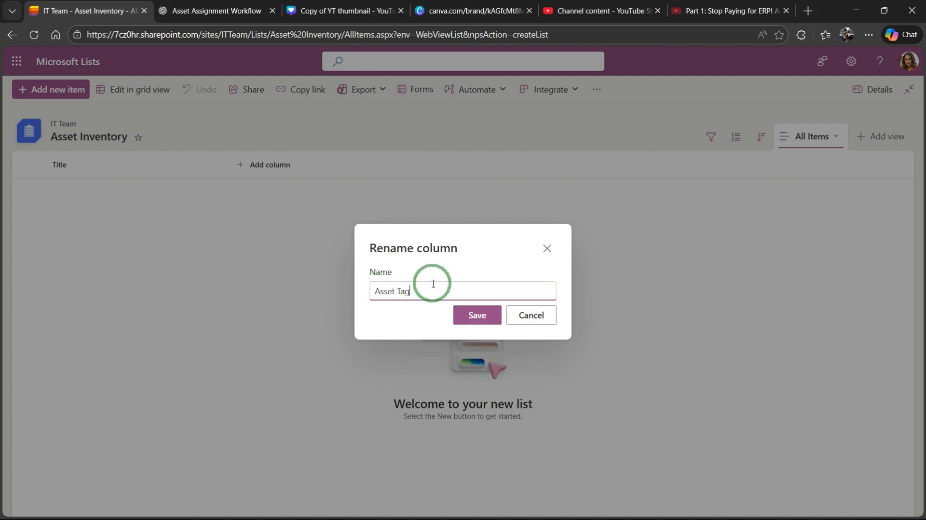
left_click(477, 315)
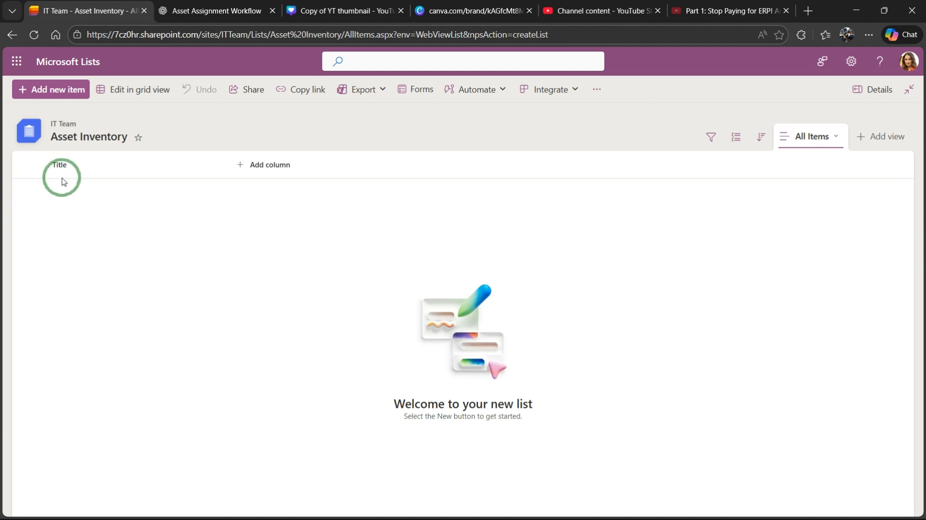
Begin a new Choice column for the list and name it Asset Type
left_click(240, 165)
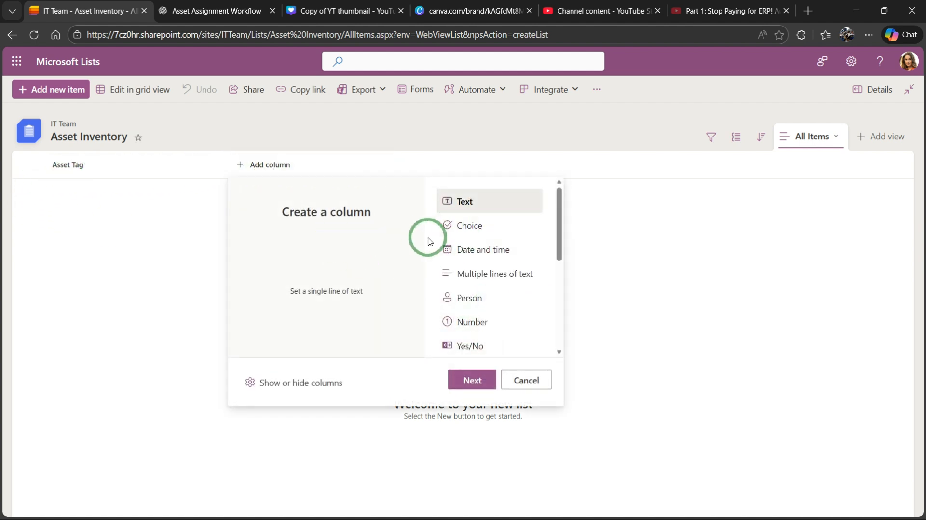
left_click(472, 231)
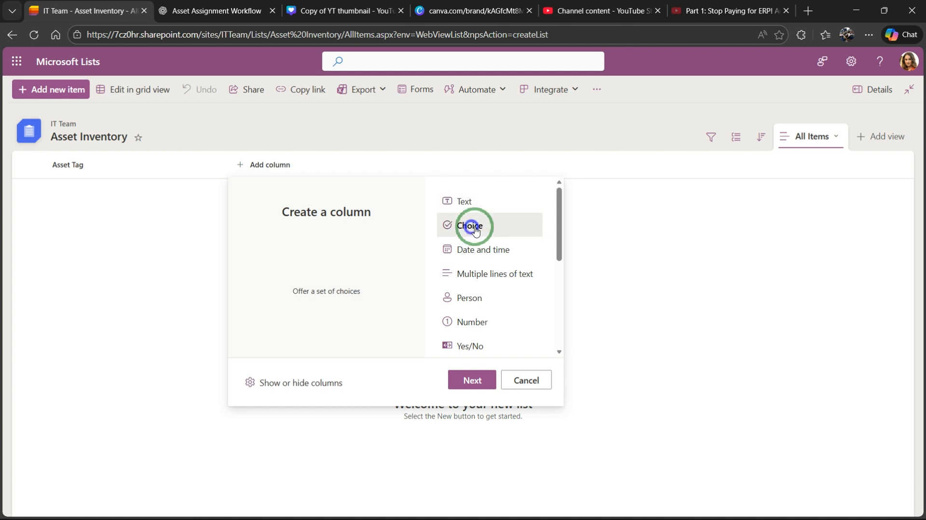
left_click(471, 380)
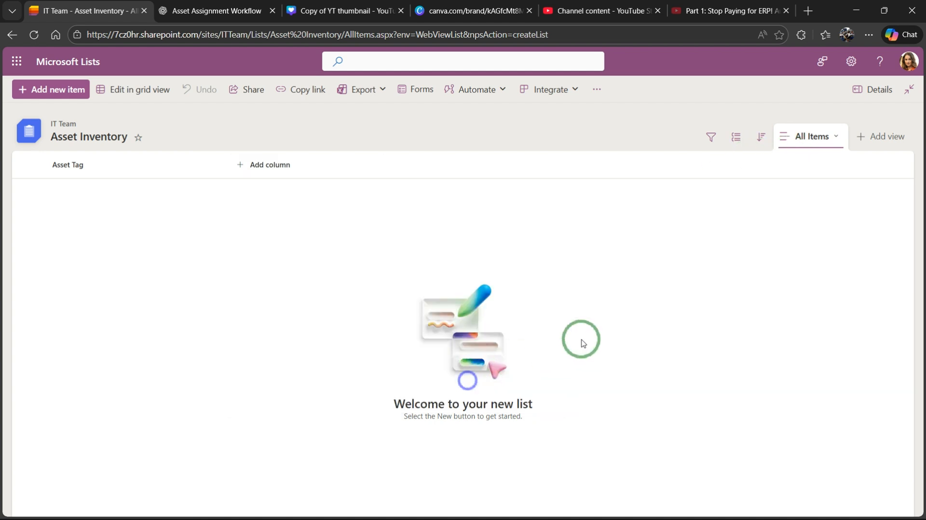
type("Asset Type")
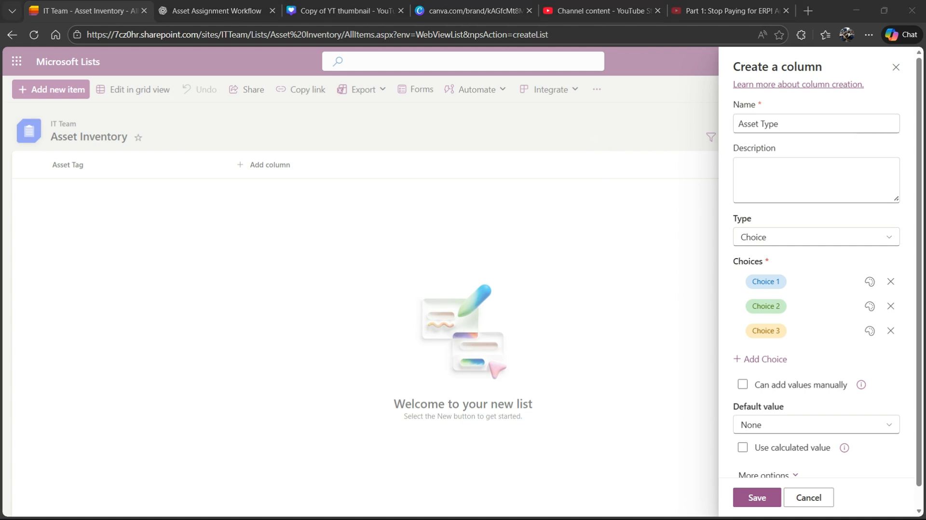
Give the Asset Type column the choices Laptop, Monitor, Phone and Router, remove the leftover default choices, and save the column
left_click(777, 280)
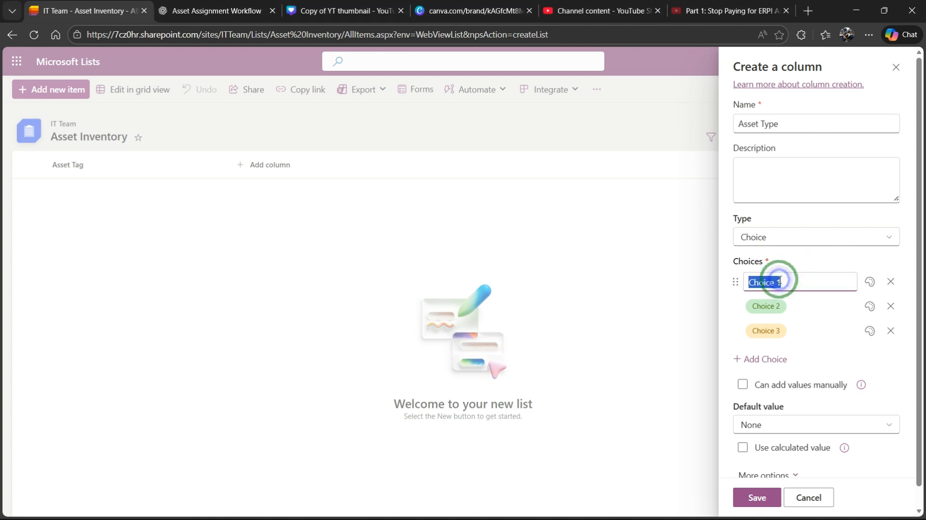
type("Laptop Monitor Phone Router")
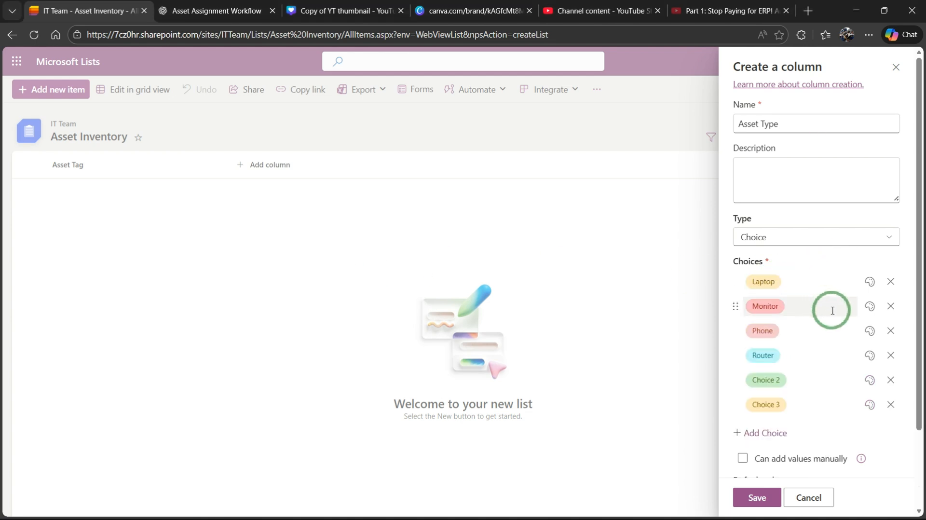
left_click(896, 405)
left_click(891, 380)
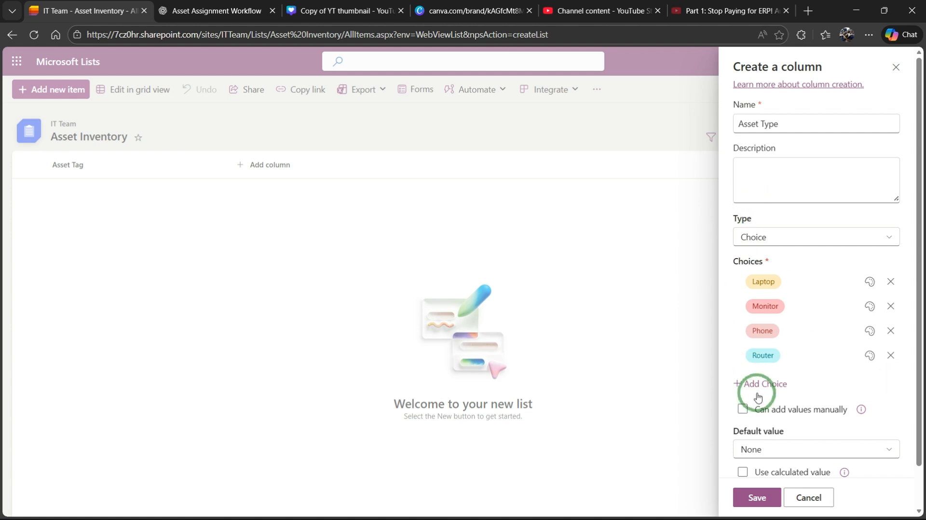
scroll(776, 448, "down", 1)
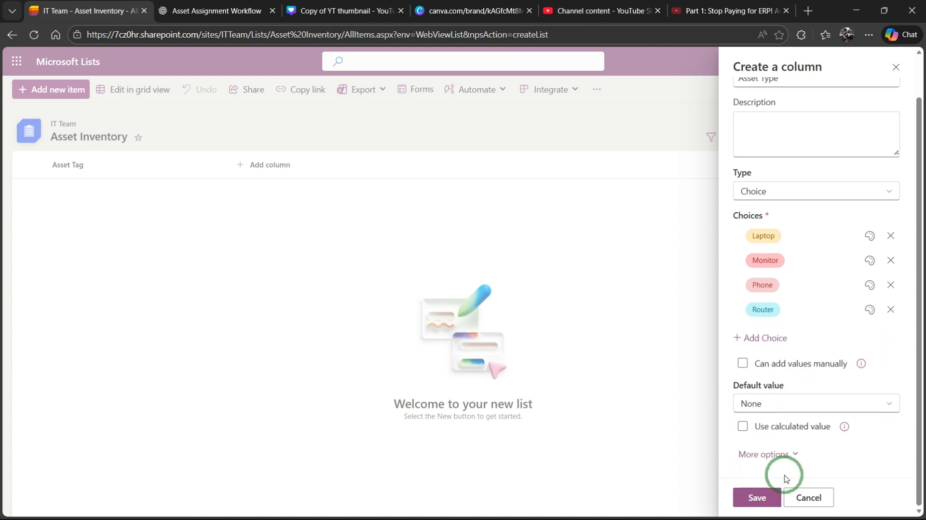
left_click(758, 496)
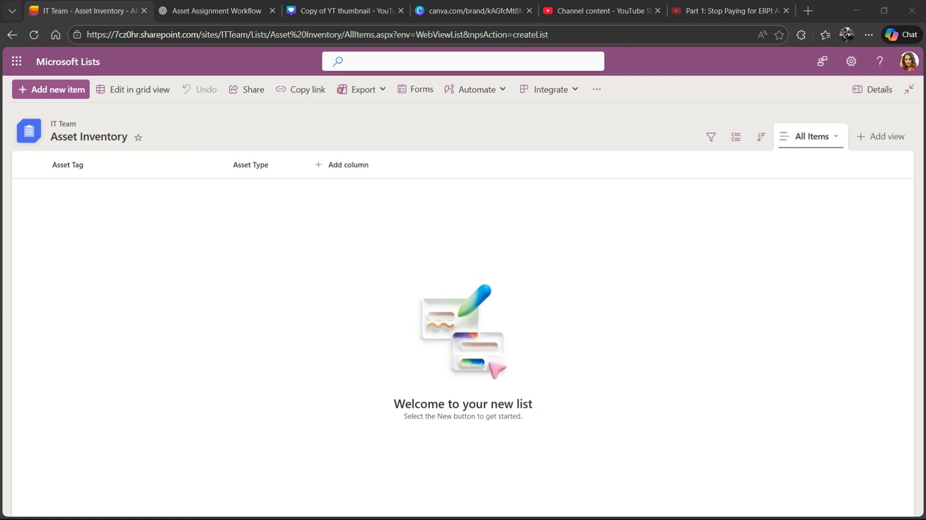
Add a single line of text column named Brand / Model to the Asset Inventory list
left_click(348, 165)
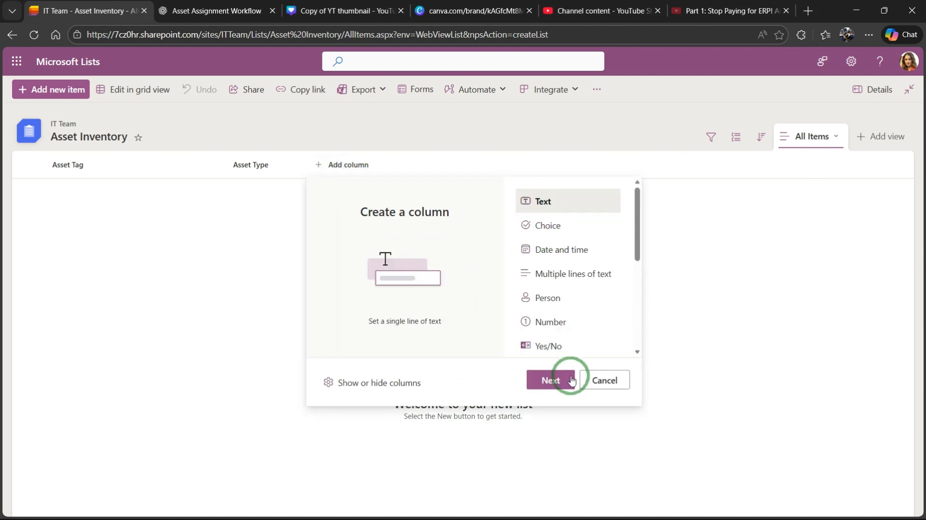
left_click(552, 380)
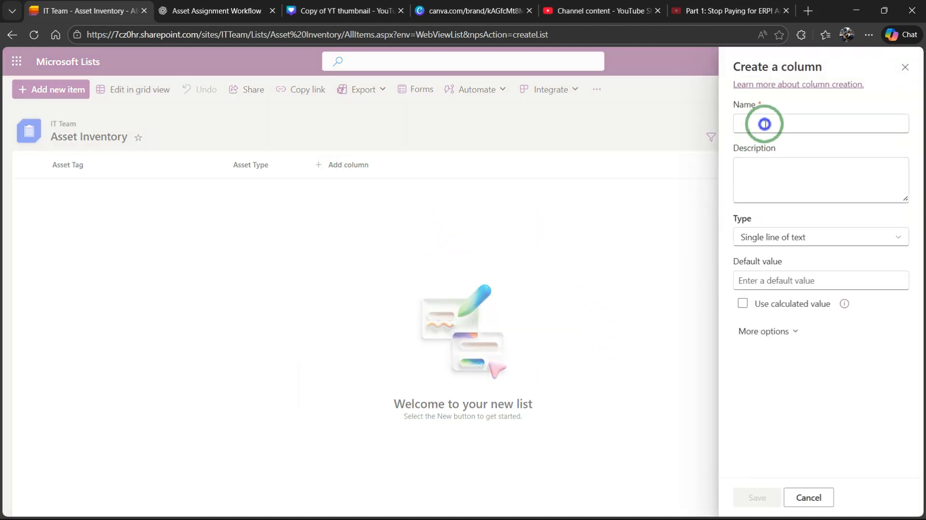
type("Brand / Model")
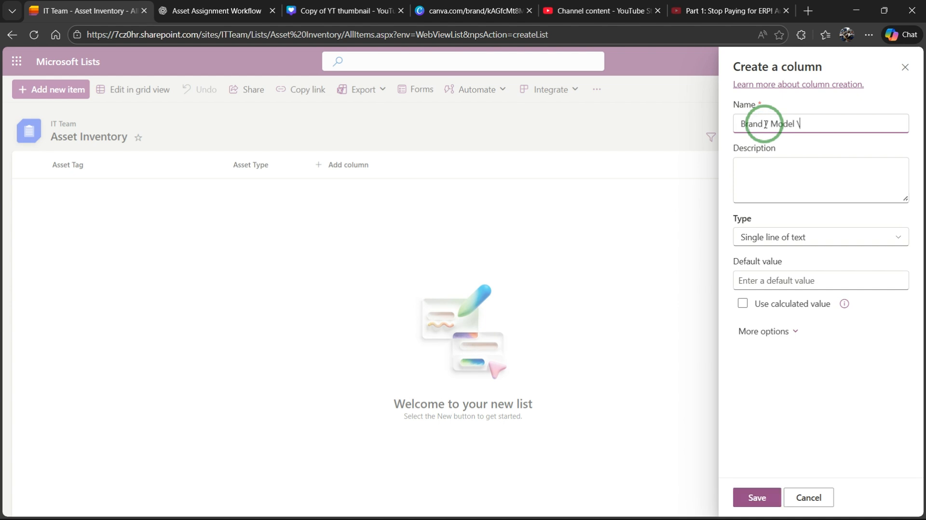
left_click(757, 498)
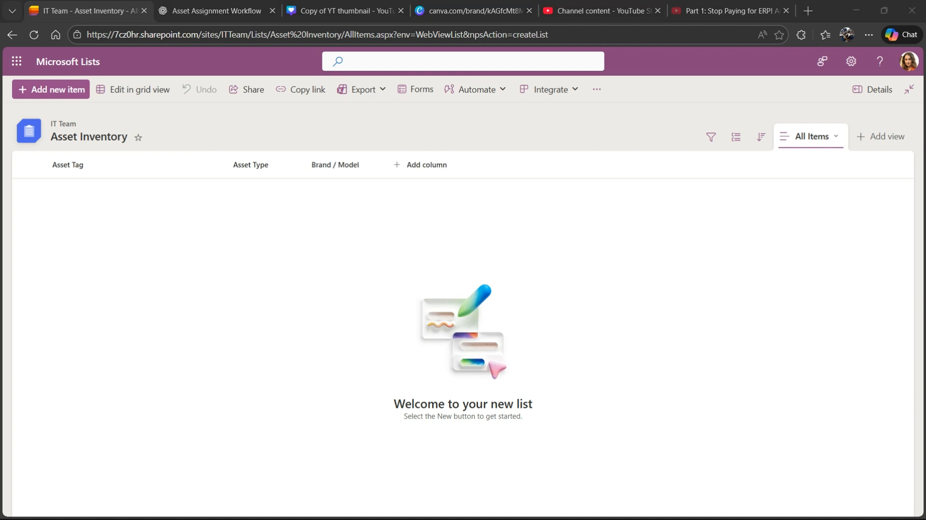
Add a single line of text column named Serial Number to the list
left_click(419, 165)
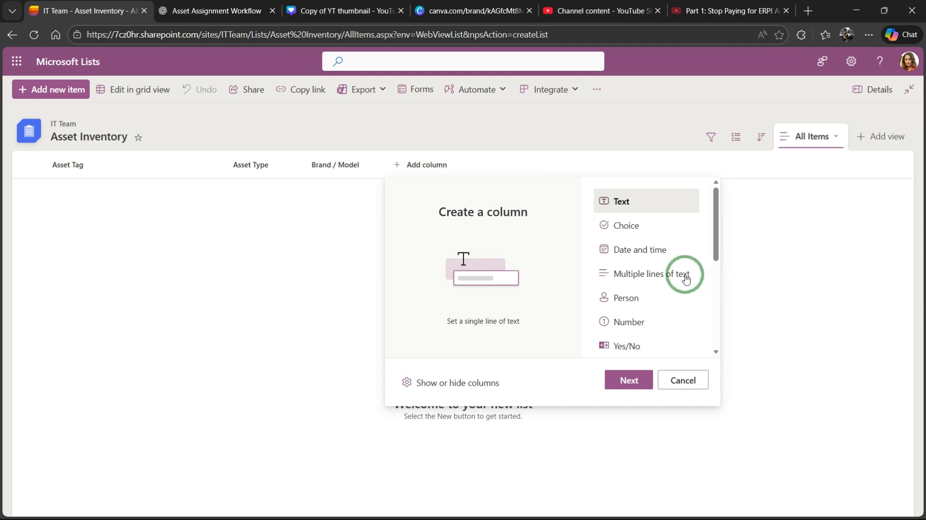
left_click(629, 380)
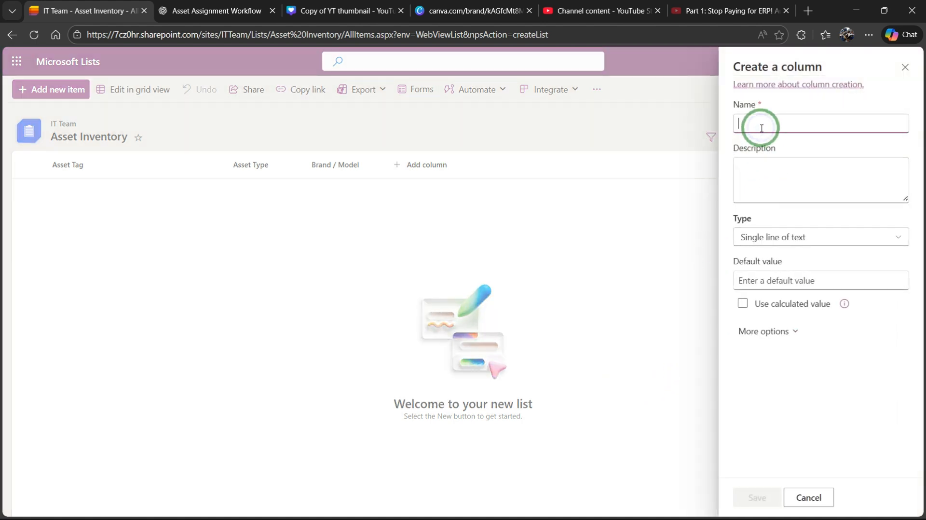
type("Serial Number")
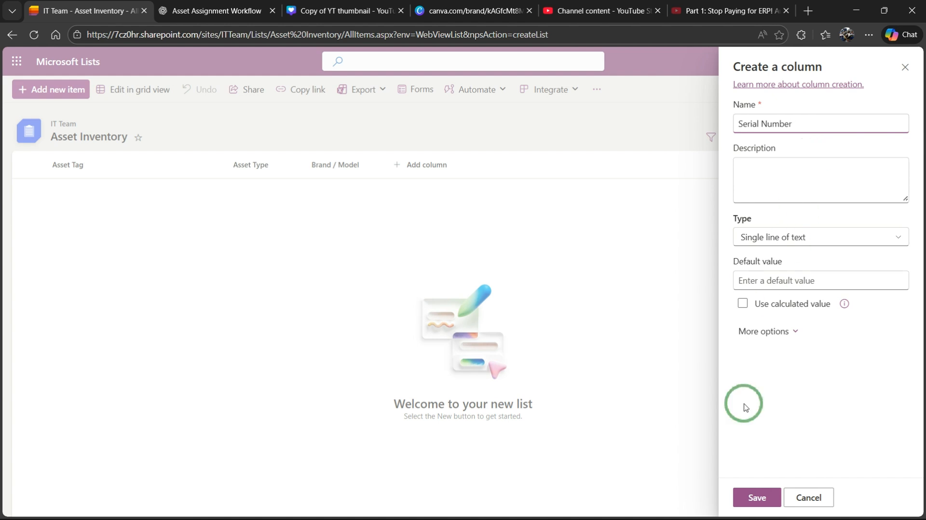
left_click(757, 497)
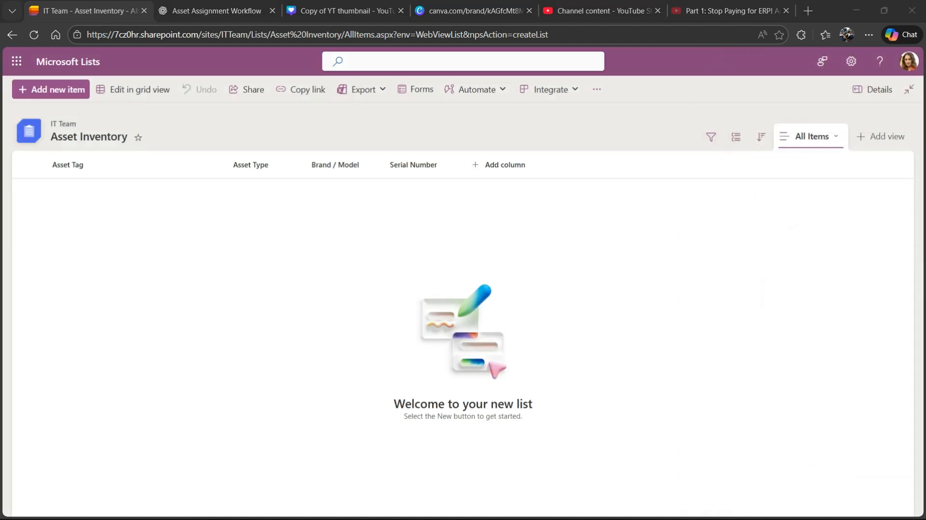
Add a Choice column named Status with the choices Available, Assigned, Under Repair and Retired, removing the leftover default choices
left_click(490, 165)
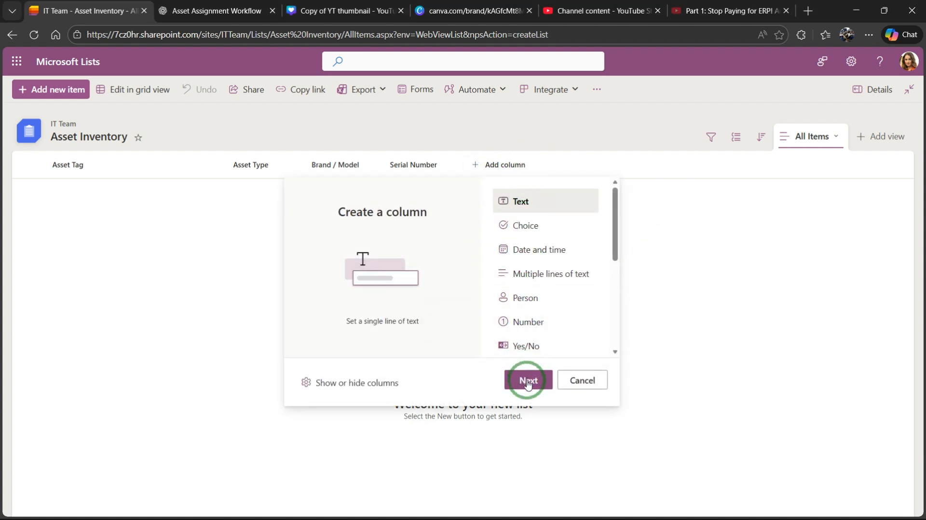
left_click(525, 225)
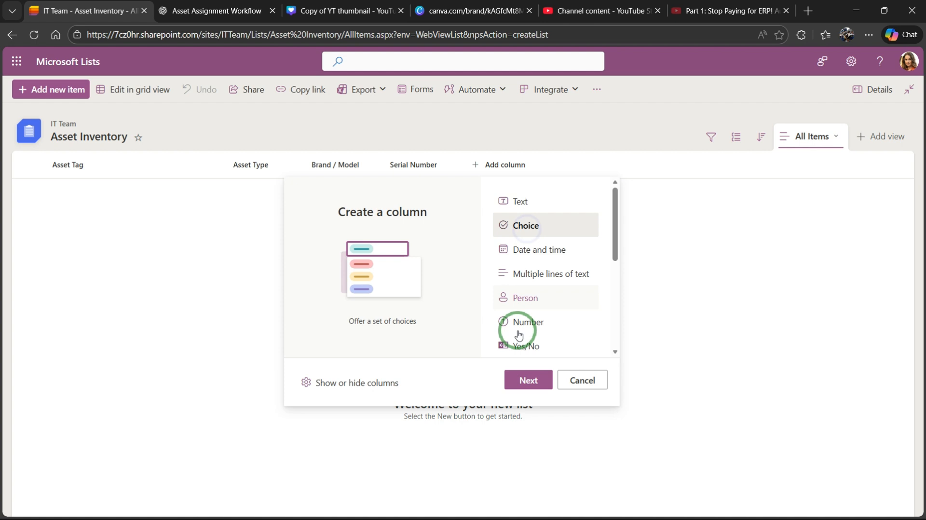
left_click(528, 380)
left_click(769, 124)
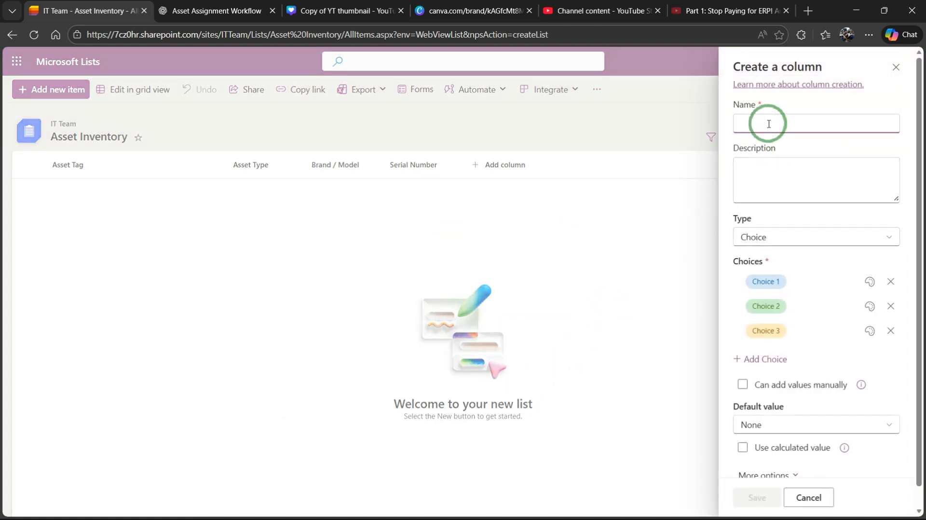
type("Status")
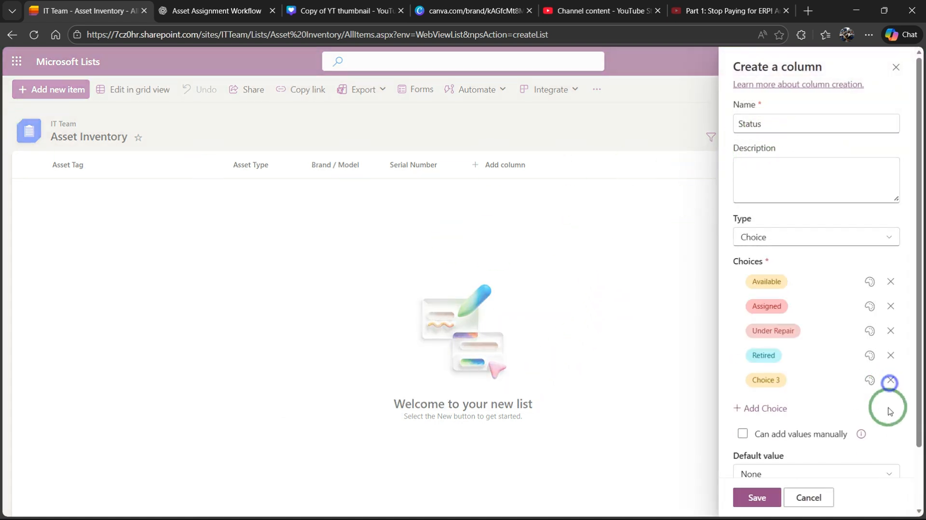
left_click(890, 380)
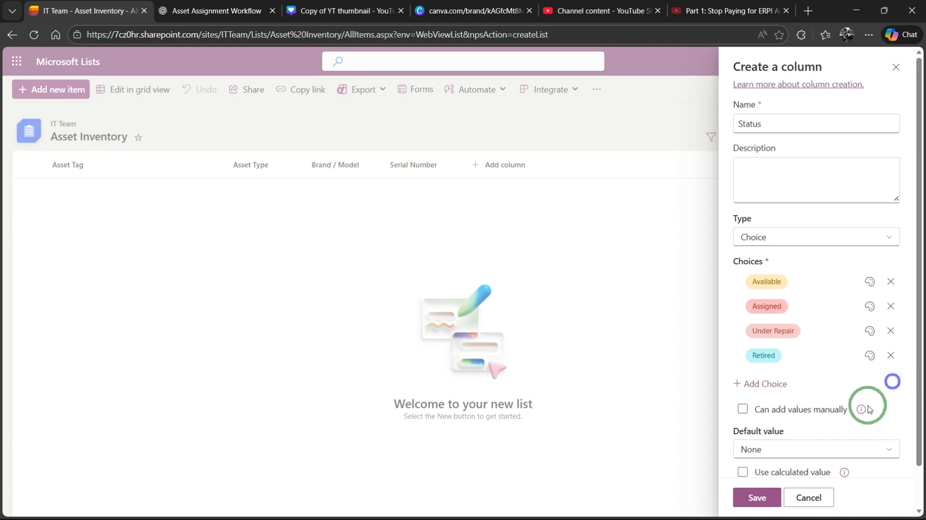
left_click(760, 499)
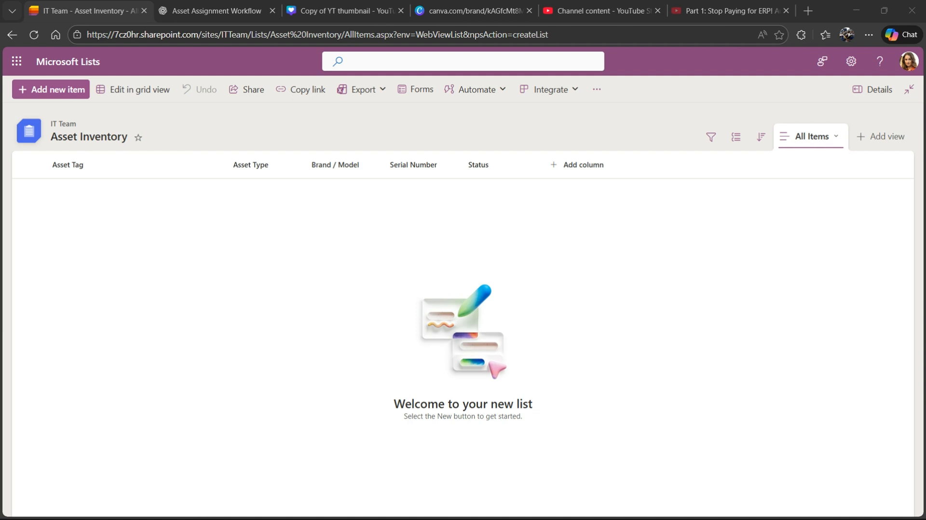
Add a Person column named Assigned To to the list
left_click(568, 165)
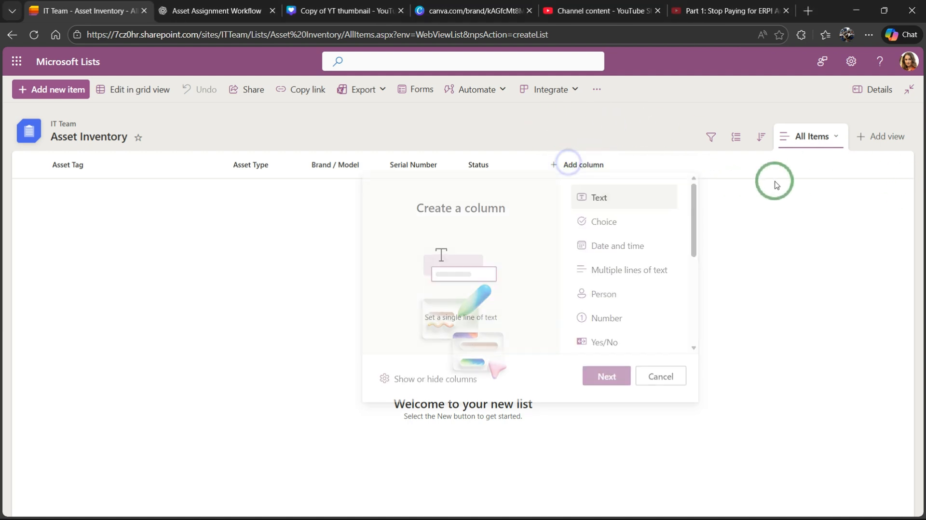
left_click(604, 299)
left_click(606, 379)
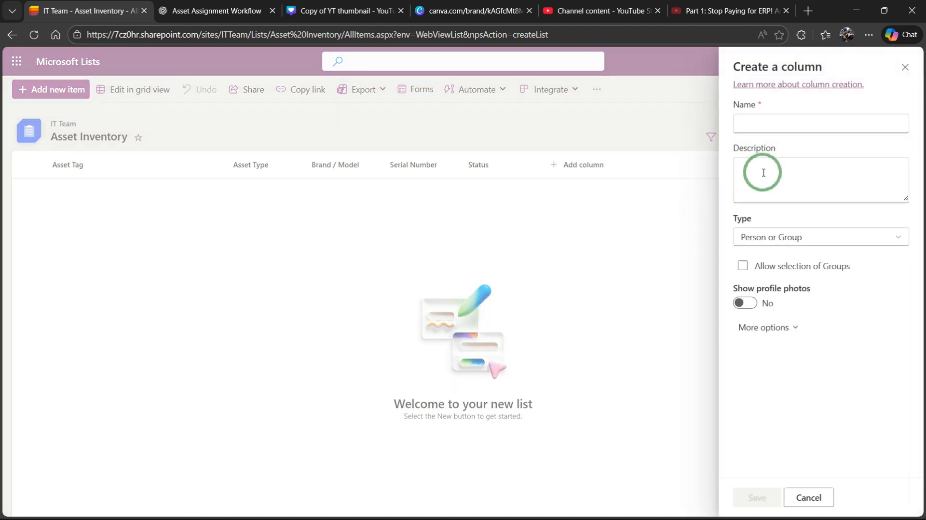
left_click(786, 128)
type("Assigned To")
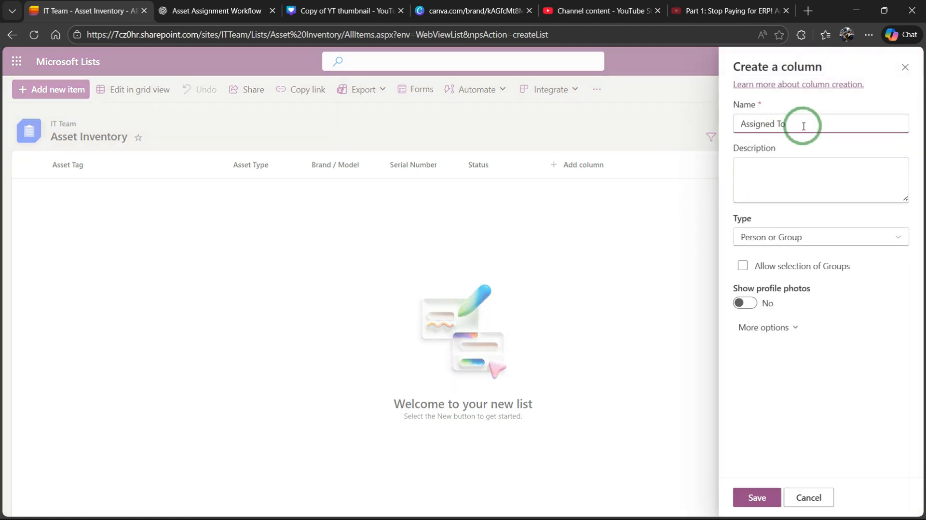
left_click(757, 498)
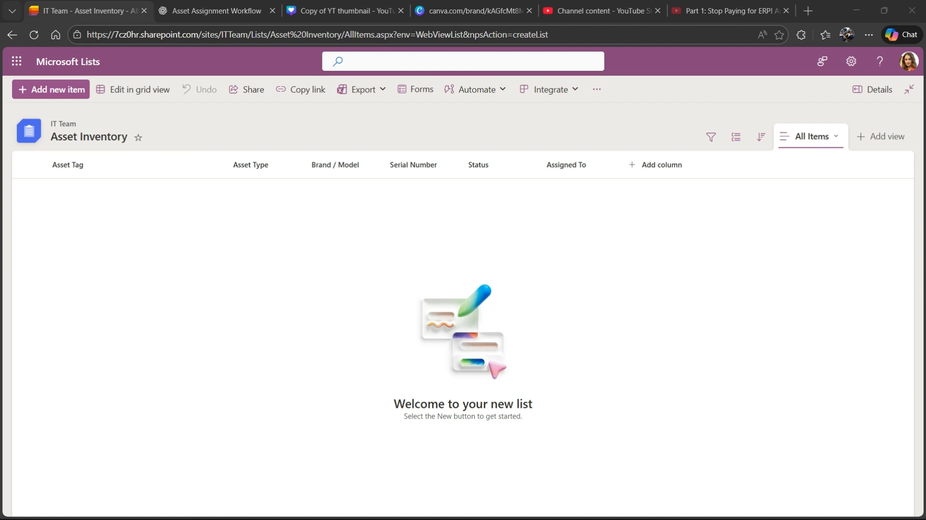
Add a Date and time column named Assigned Date to the list
left_click(641, 164)
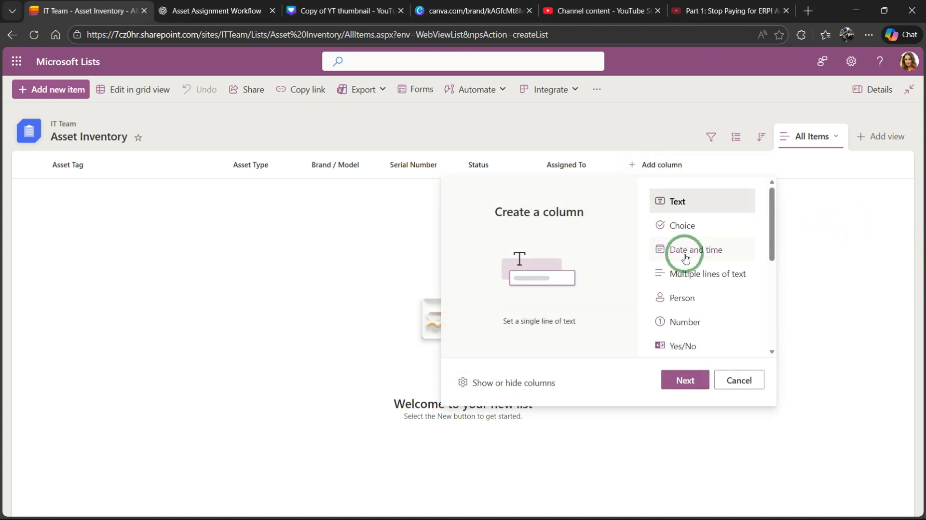
left_click(688, 250)
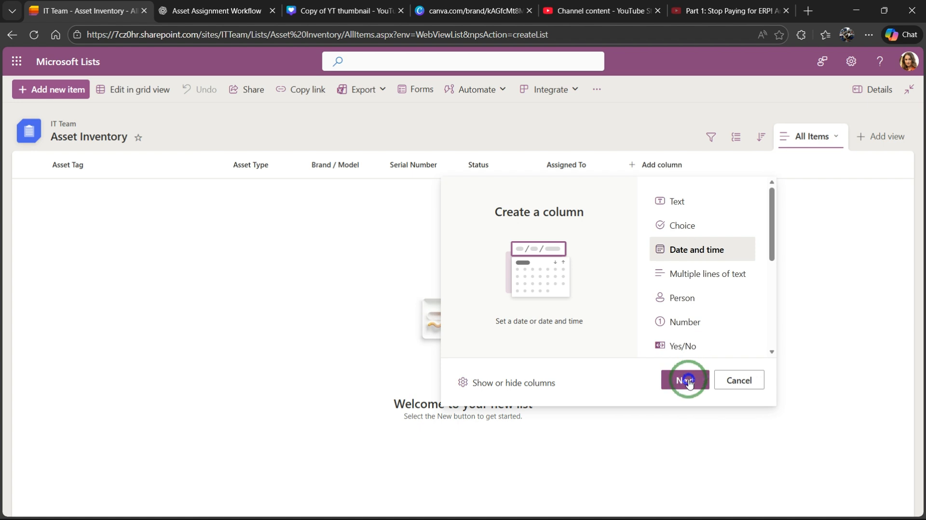
left_click(687, 379)
left_click(764, 127)
type("Assigned Date")
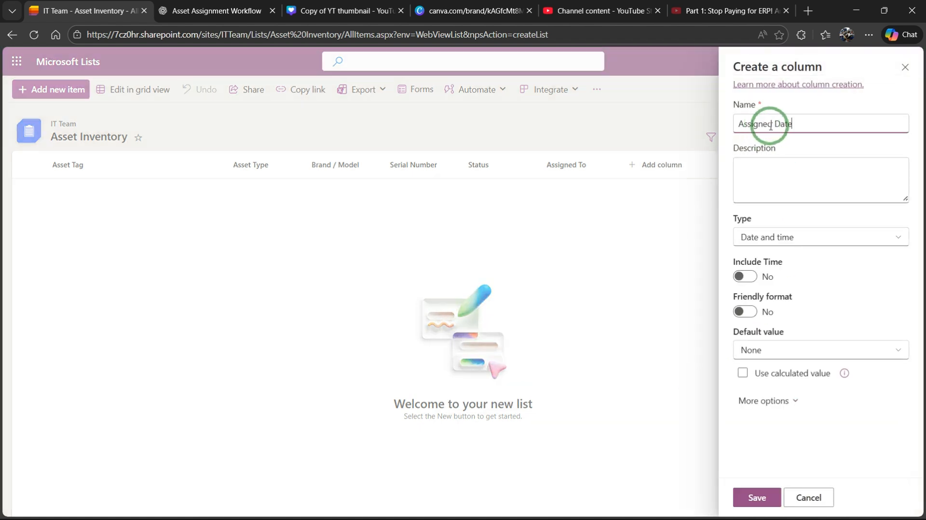
left_click(759, 495)
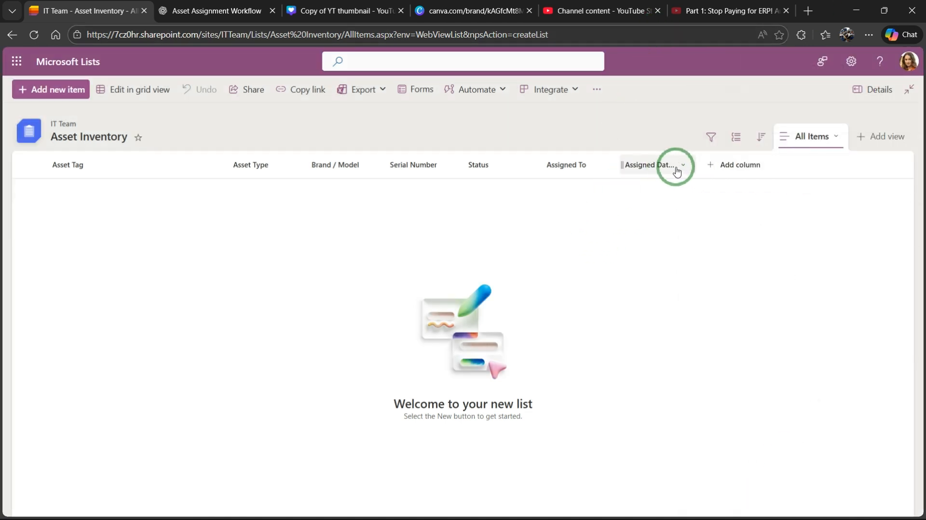
Try the Include Time and Friendly format options of the Assigned Date column, and save it with both off
left_click(681, 165)
left_click(693, 265)
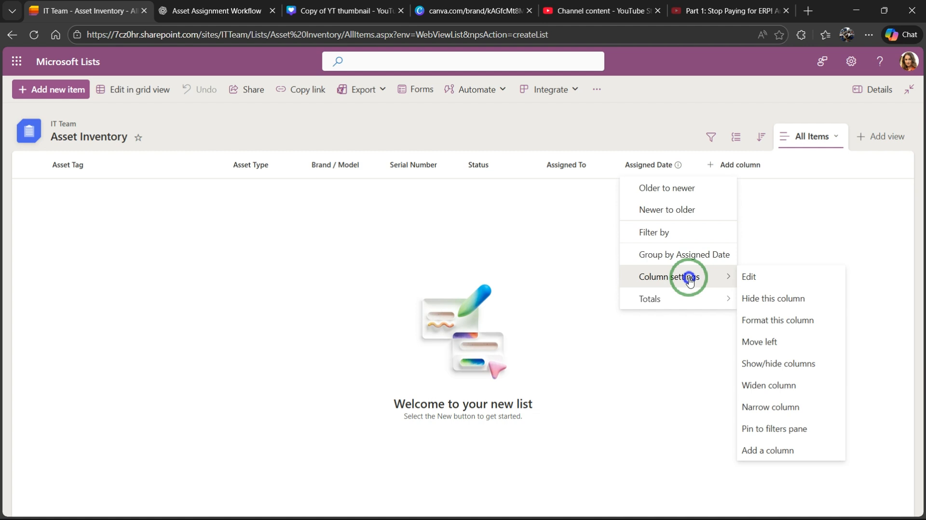
left_click(758, 273)
left_click(743, 279)
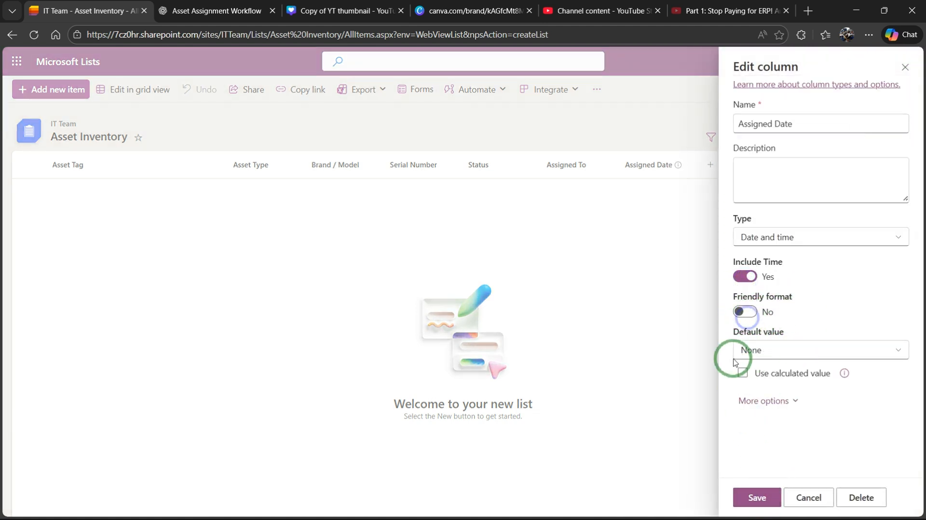
left_click(747, 308)
left_click(749, 308)
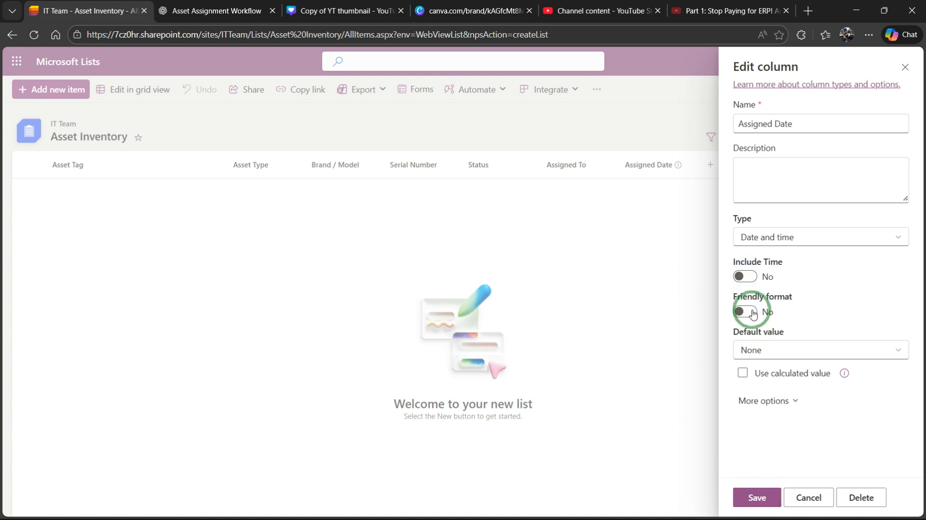
left_click(759, 492)
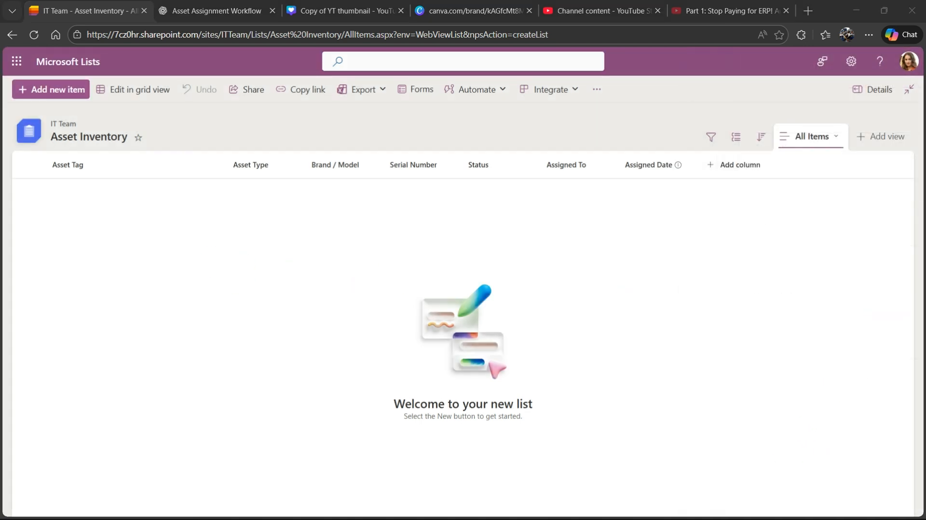
Add a Choice column named Condition with the choices New, Good, Fair and Faulty, removing the leftover default choices
left_click(729, 166)
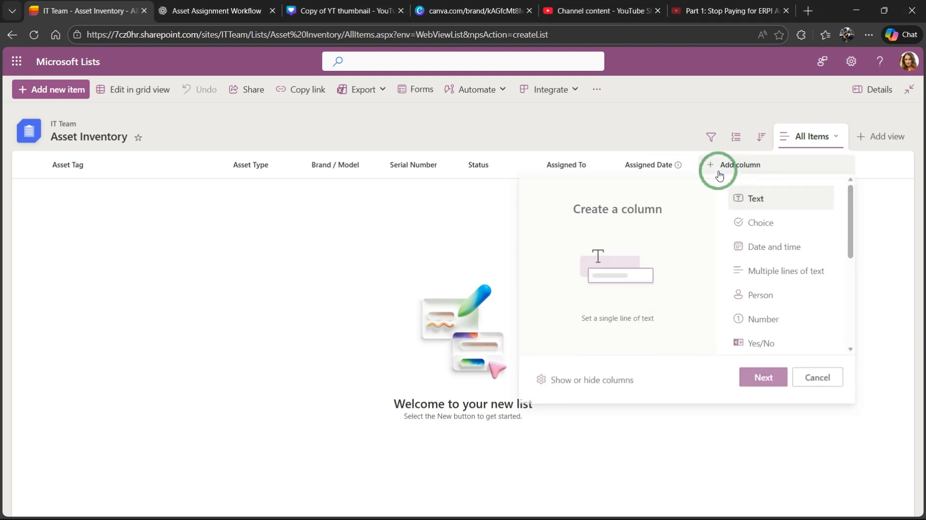
left_click(757, 225)
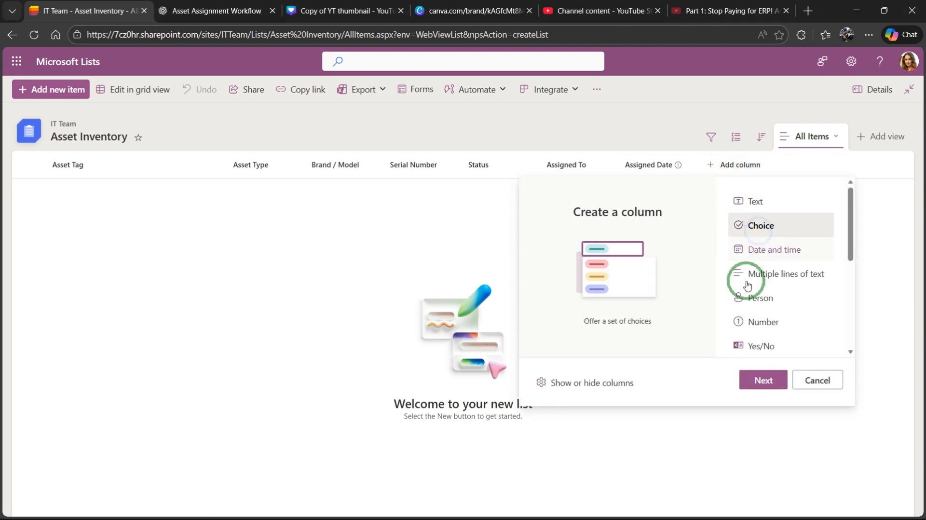
left_click(763, 380)
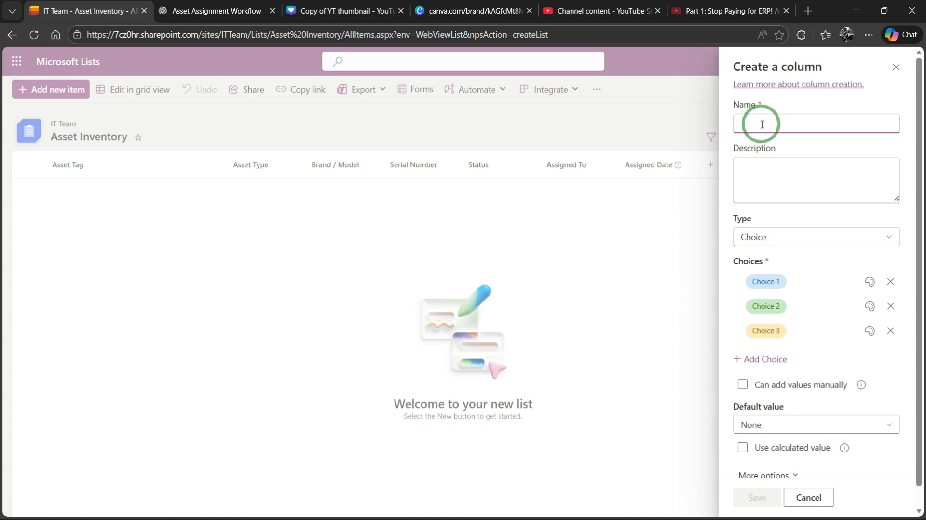
left_click(762, 124)
type("Condition")
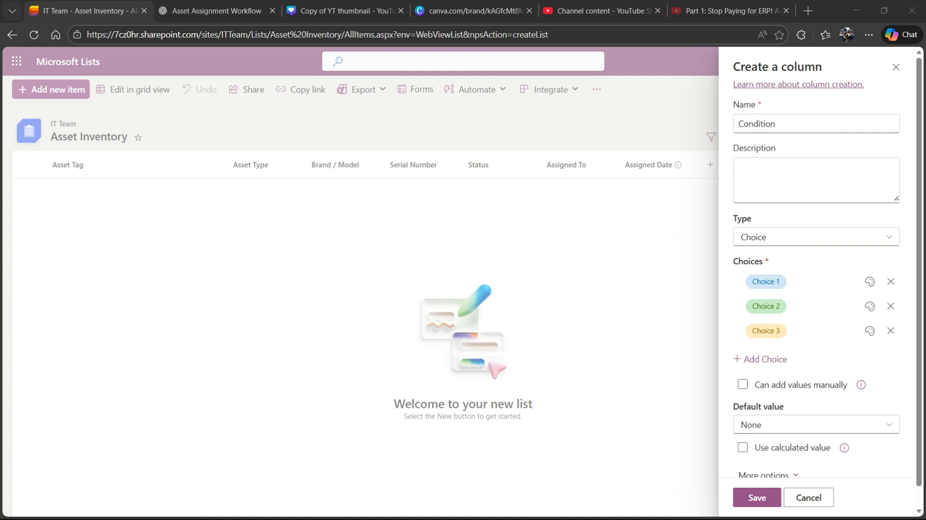
left_click(776, 282)
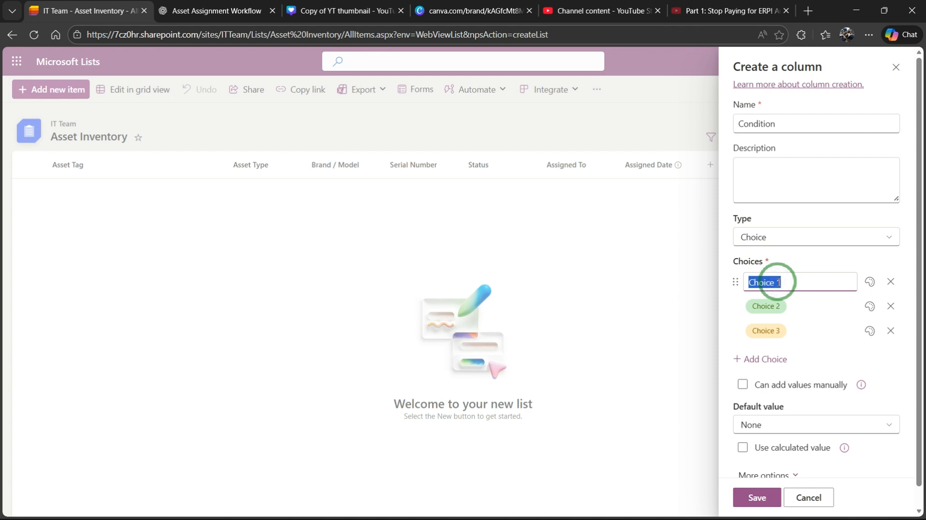
type("New Good Fair Faulty")
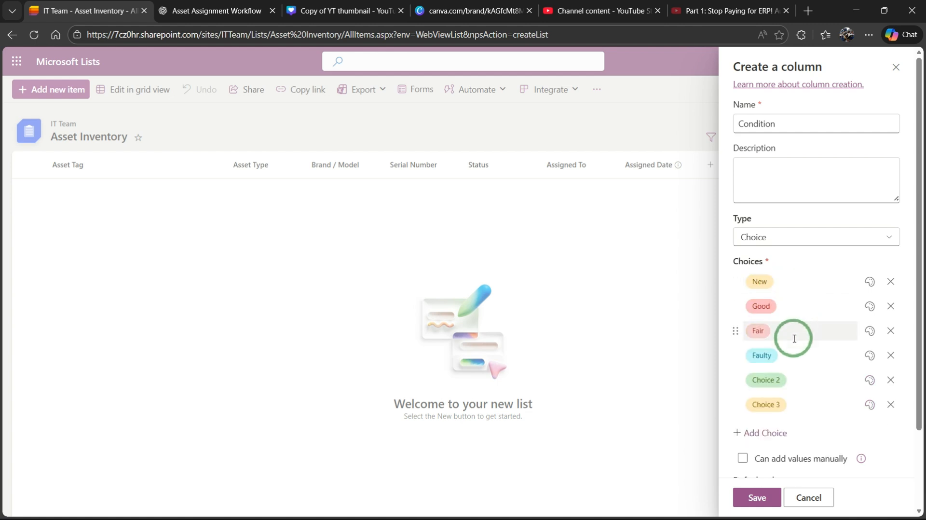
left_click(896, 381)
left_click(894, 381)
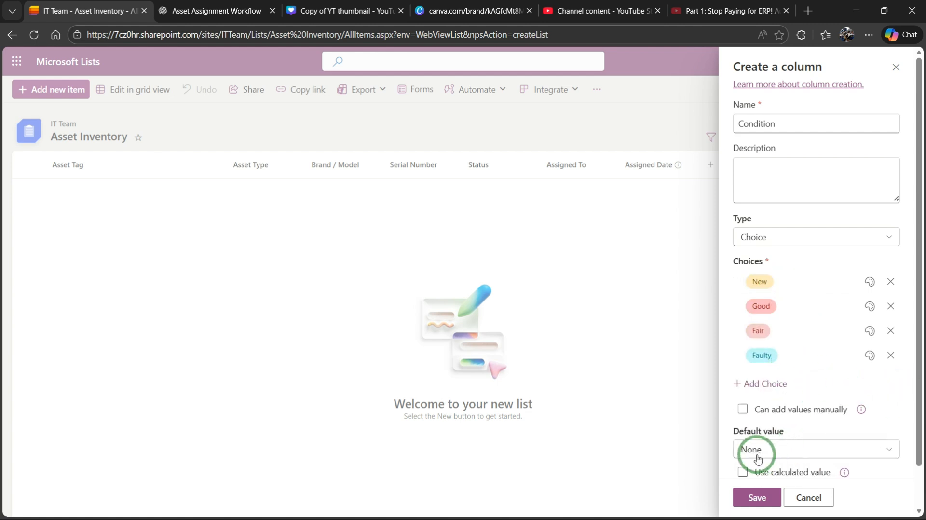
scroll(775, 457, "down", 2)
left_click(758, 496)
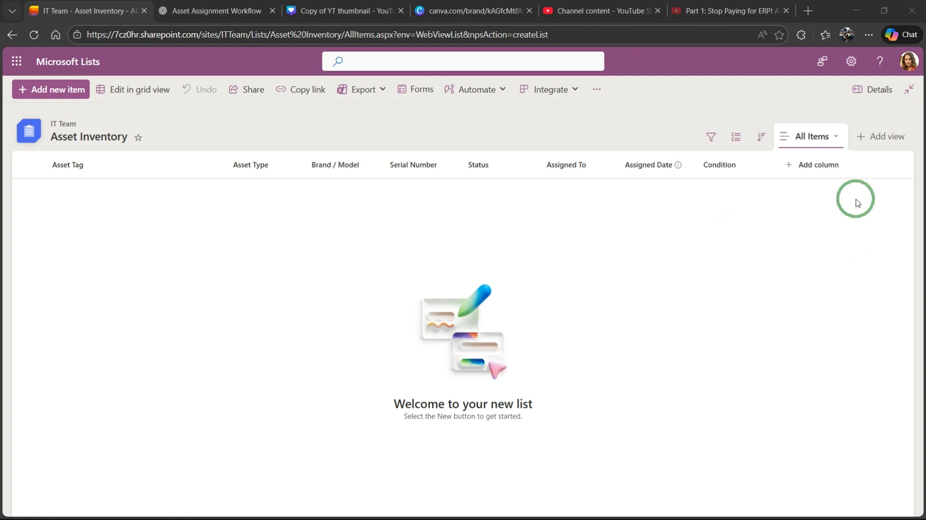
Add a Multiple lines of text column named Remarks to the list
left_click(813, 164)
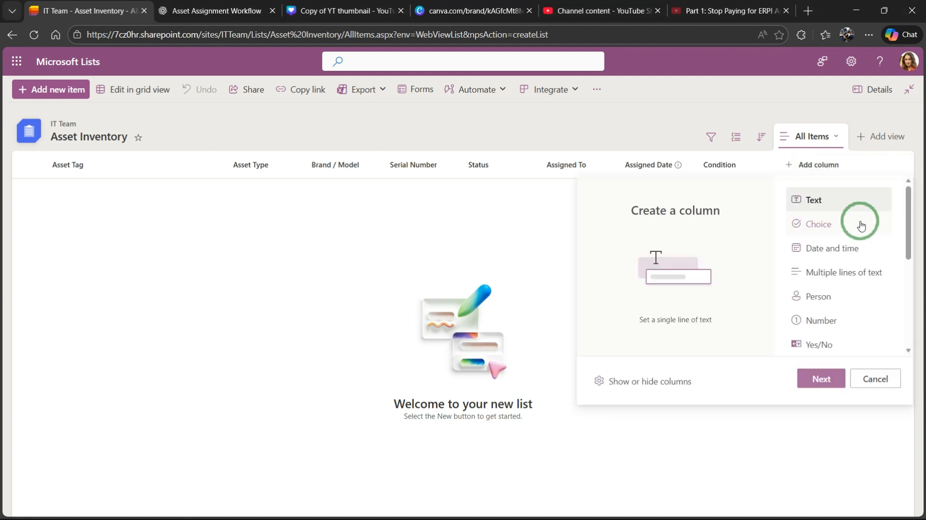
left_click(822, 270)
left_click(821, 380)
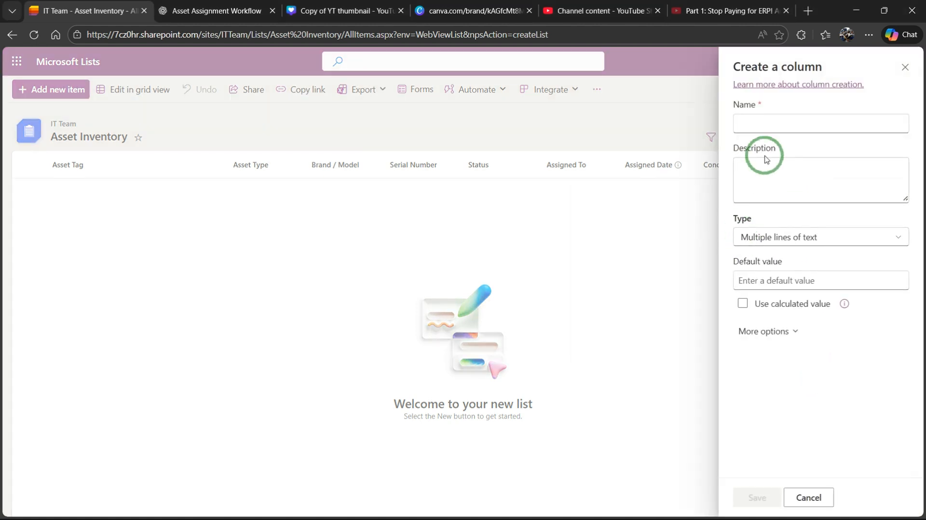
type("Remarks")
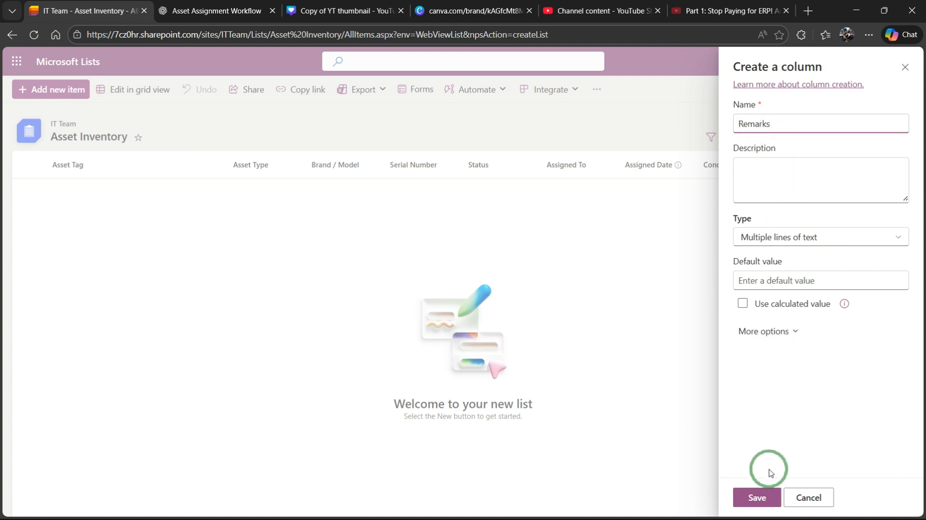
left_click(754, 501)
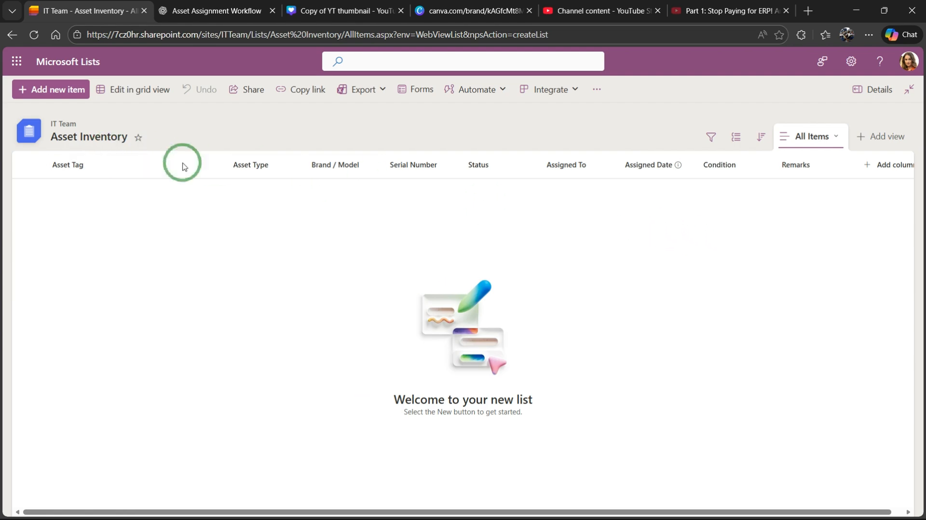
Switch to the Inventory.csv workbook in Excel and copy the asset rows AST-001 to AST-020 without the header
left_click(546, 516)
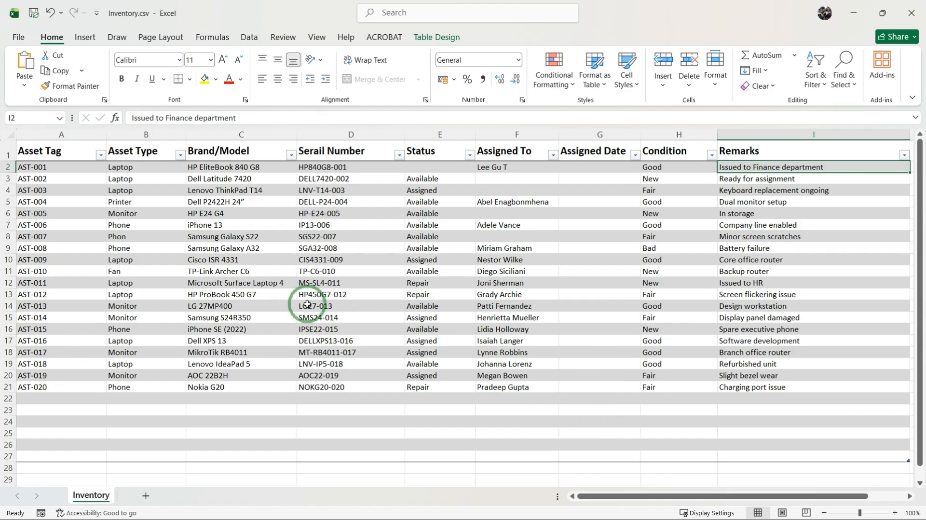
left_click(21, 167)
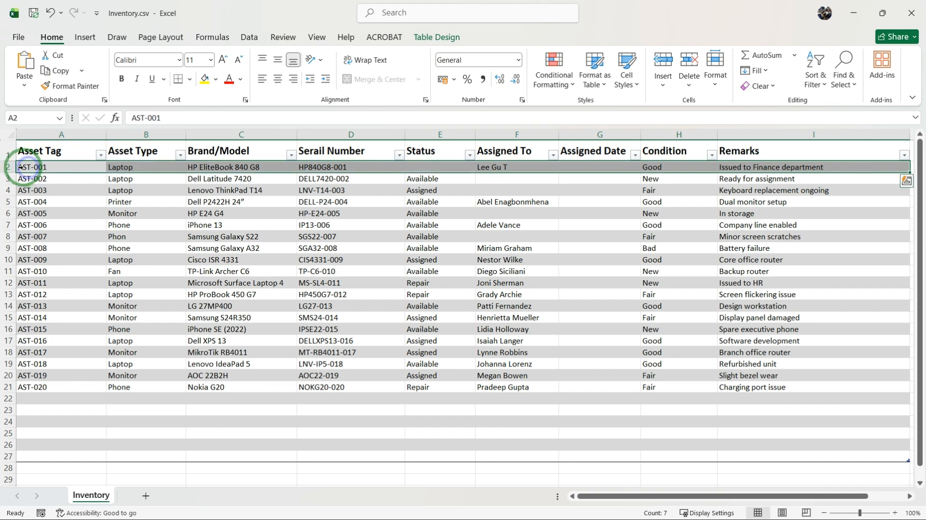
key("shift+Down")
key("shift+Down")
key("shift+Down")
key("shift+Down")
key("shift+Down")
key("shift+Down")
key("shift+Down")
key("shift+Down")
key("shift+Down")
key("shift+Down")
key("shift+Down")
key("shift+Down")
key("shift+Down")
key("shift+Down")
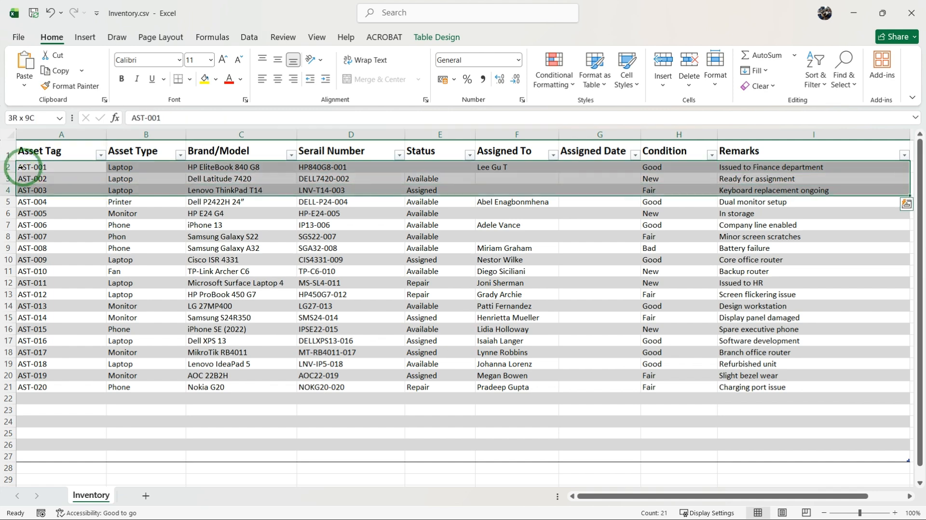
key("shift+Down")
key("shift+Down")
key("shift+Down")
key("shift+Down")
key("shift+Down")
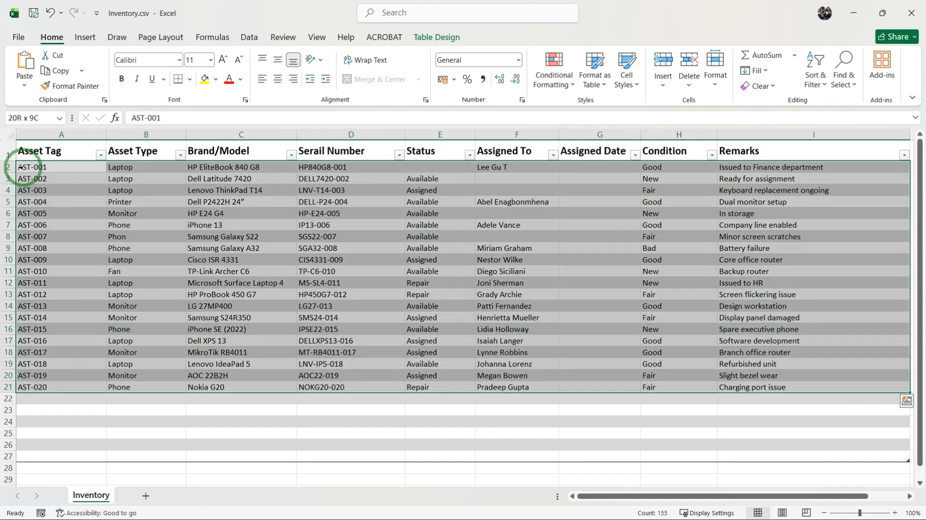
key("ctrl+c")
Return to the Asset Inventory list in Microsoft Lists and paste the copied asset rows into a new item in grid view
key("alt+Tab")
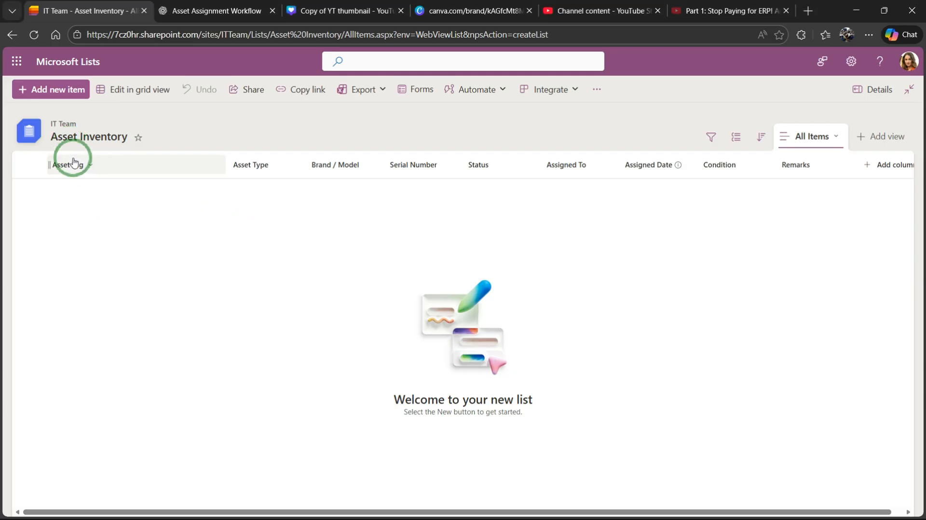
left_click(118, 91)
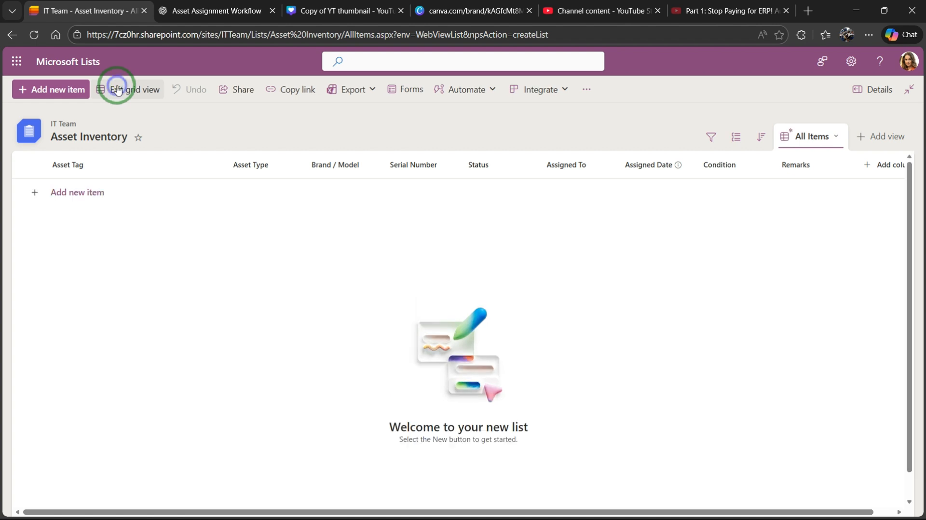
left_click(107, 192)
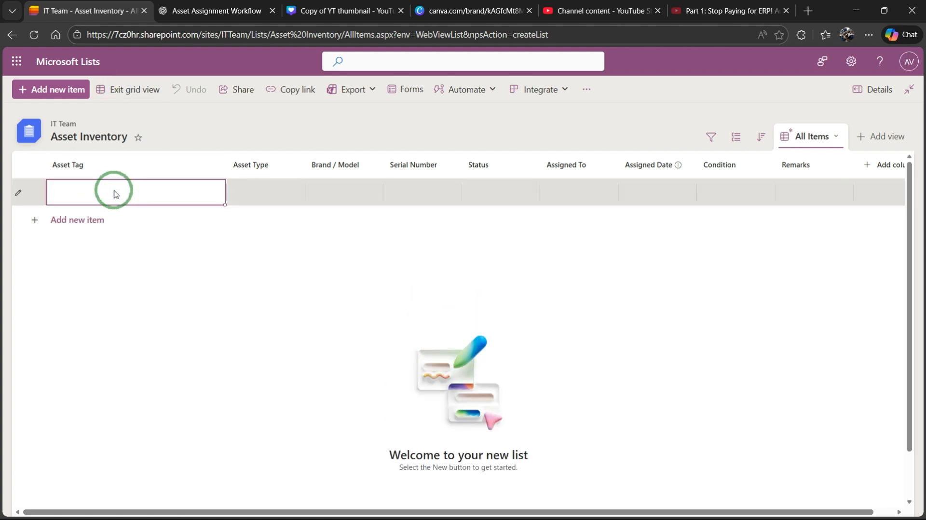
key("ctrl+v")
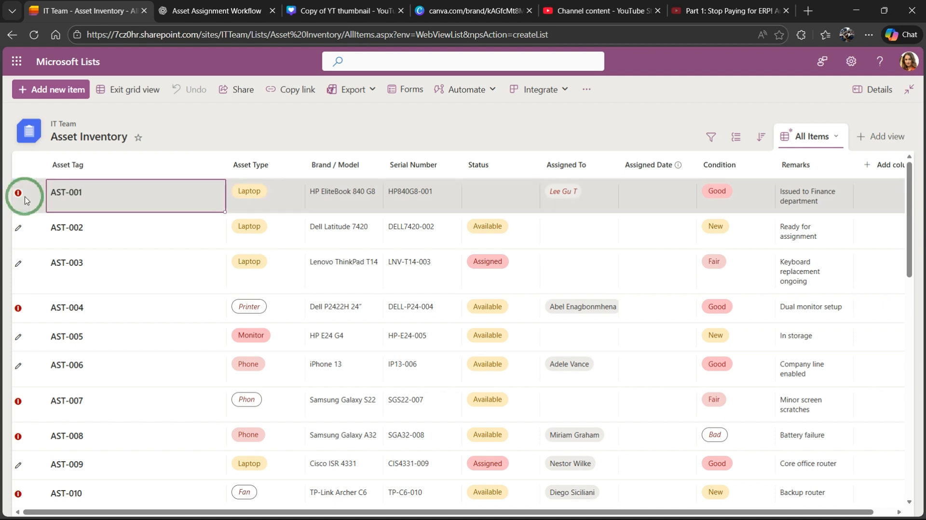
Locate the error in the AST-001 row and replace its unmatched Assigned To entry with the matching person from the directory
mouse_move(18, 198)
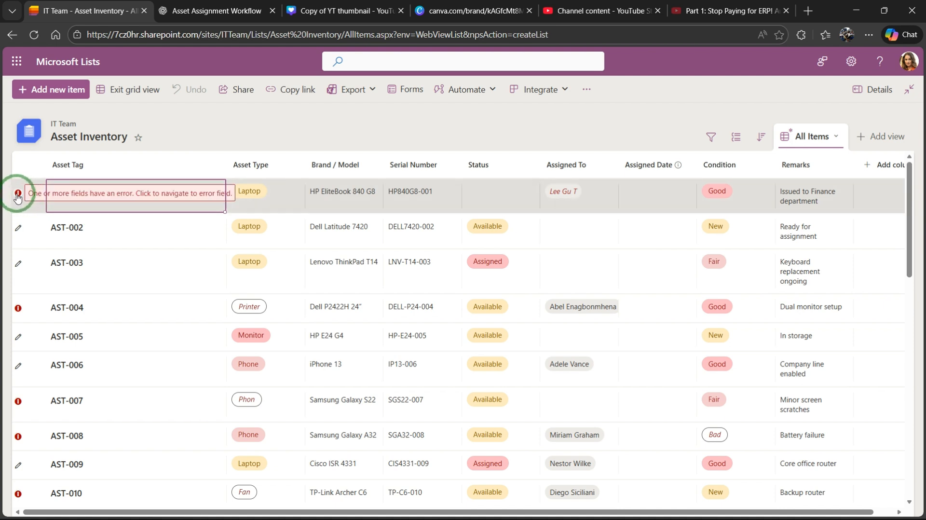
left_click(18, 196)
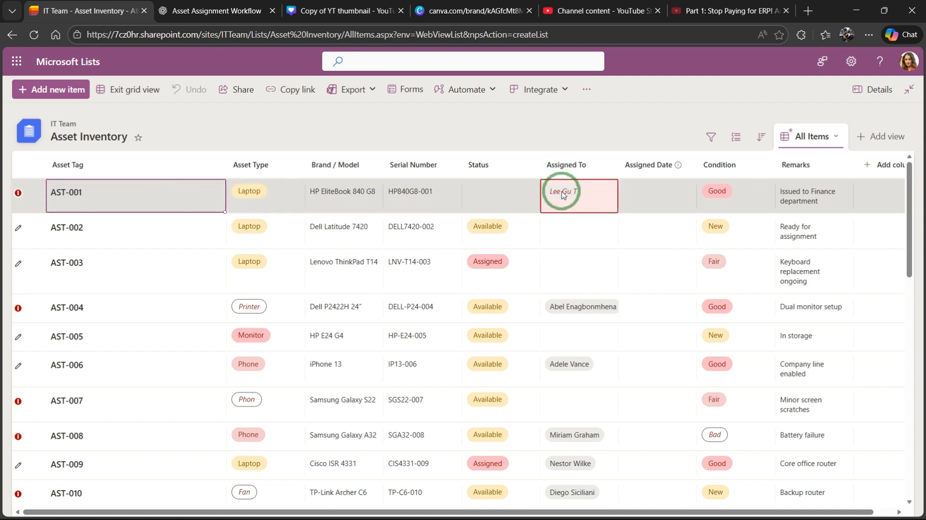
left_click(587, 193)
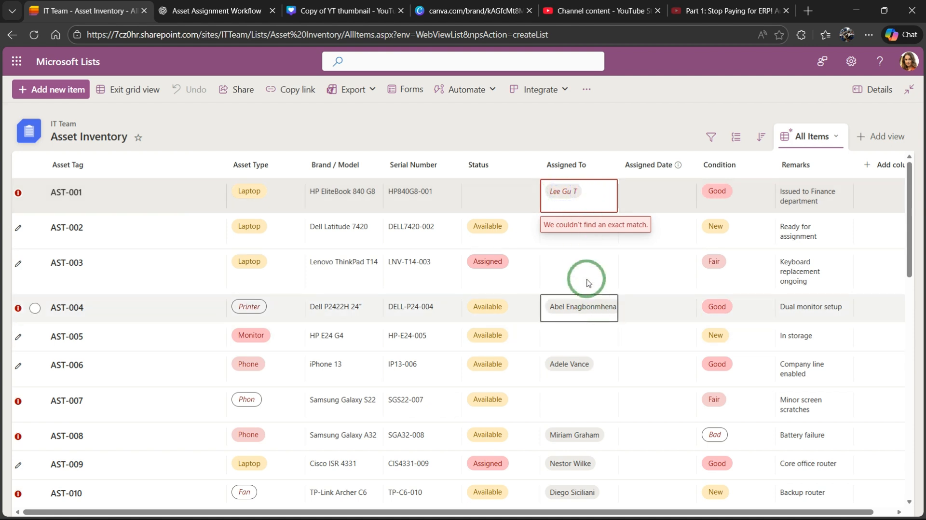
left_click(564, 198)
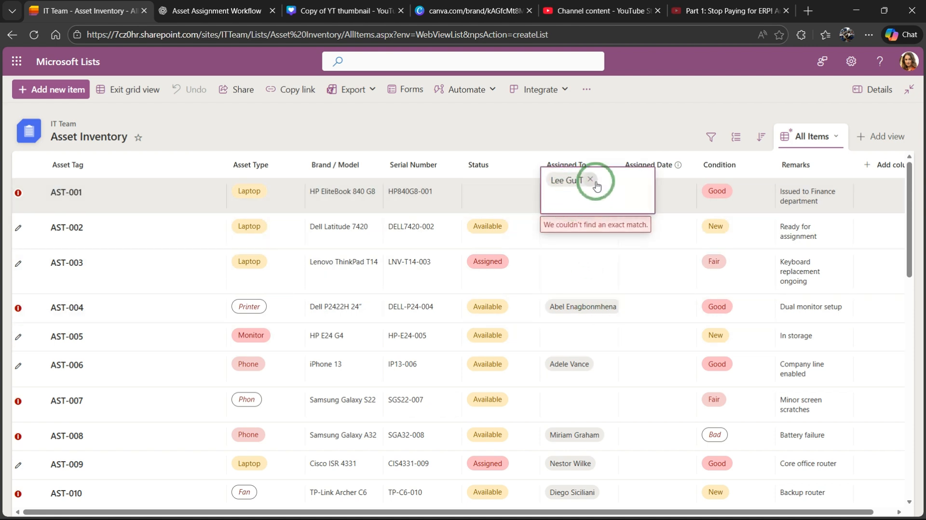
left_click(589, 180)
left_click(582, 199)
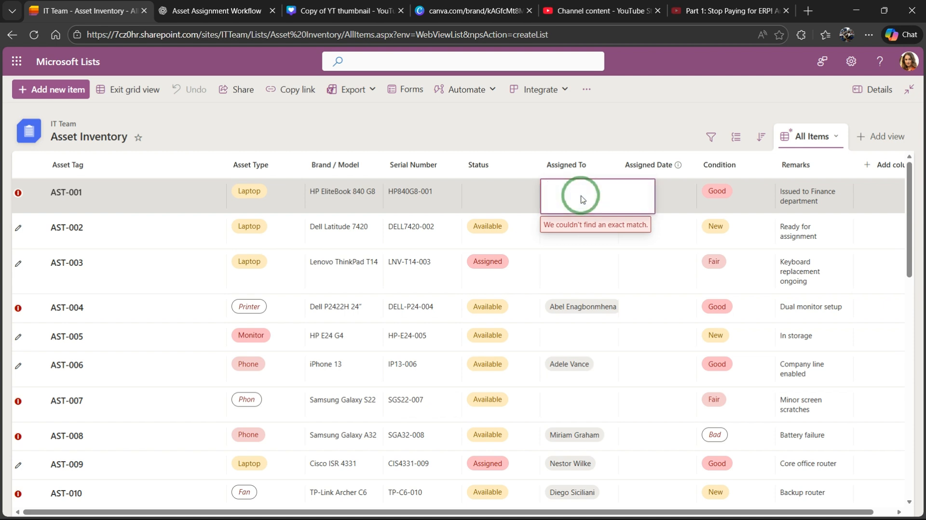
type("lee")
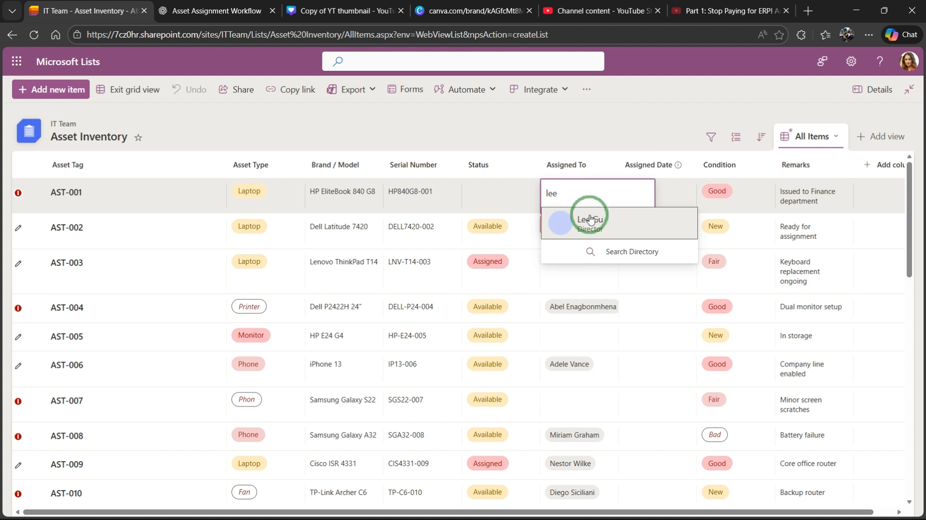
left_click(591, 220)
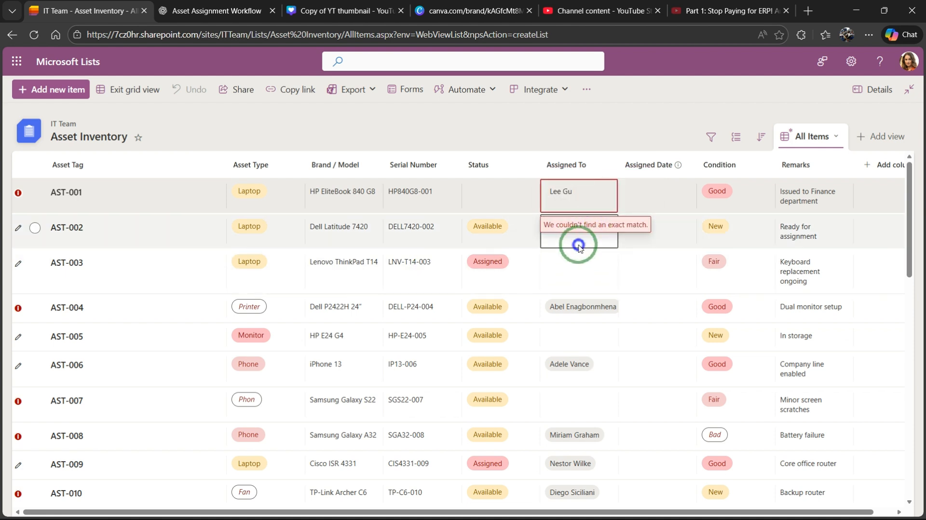
left_click(578, 245)
left_click(583, 207)
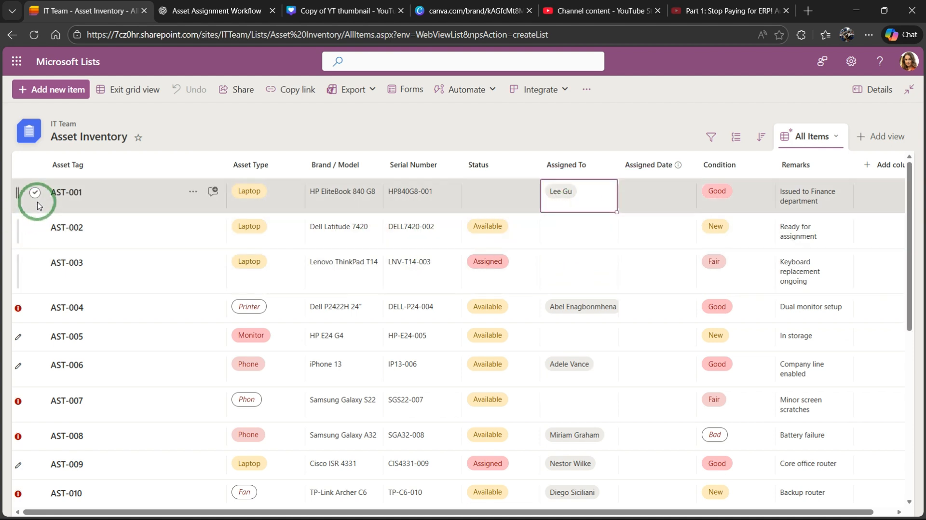
Replace the invalid Asset Type of AST-004 with Laptop and commit the row
scroll(354, 251, "down", 1)
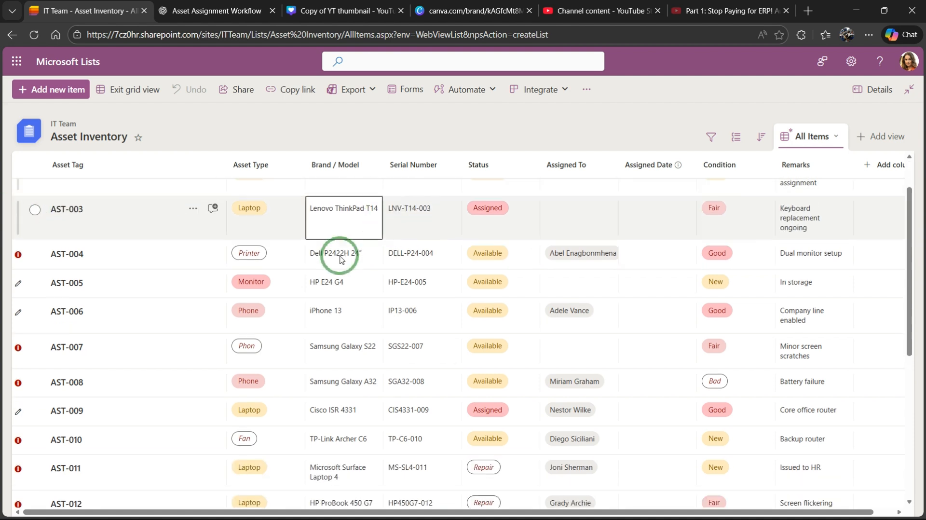
left_click(582, 248)
left_click(253, 248)
left_click(262, 250)
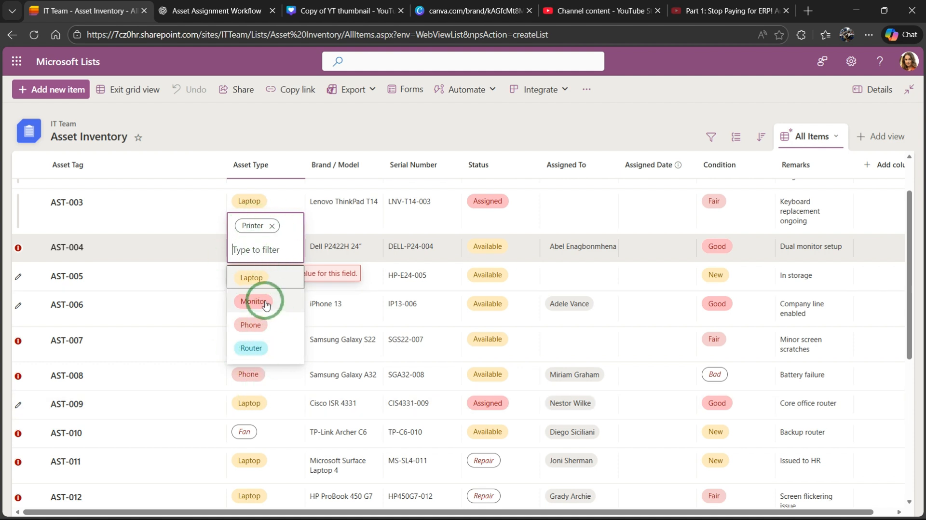
left_click(248, 279)
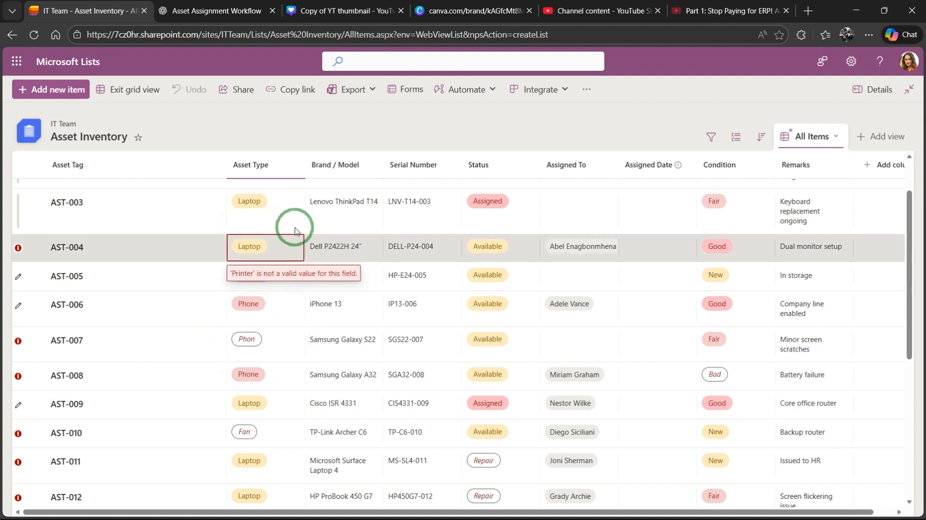
scroll(289, 296, "down", 2)
left_click(410, 357)
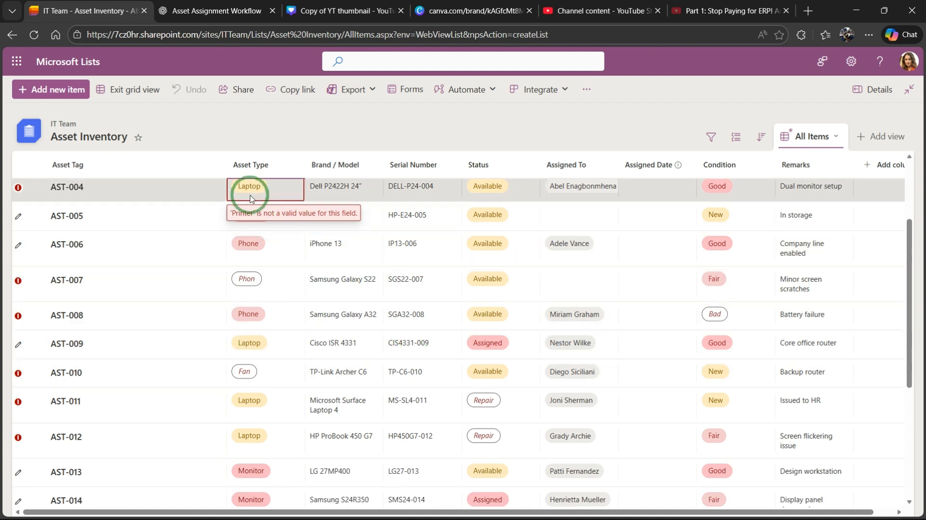
left_click(404, 197)
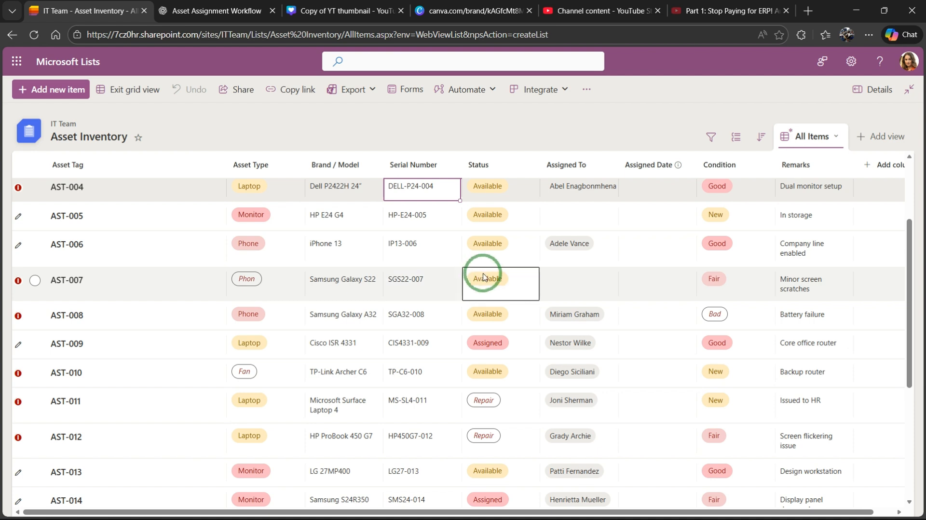
Replace the invalid Asset Type of AST-007 with Phone
double_click(275, 284)
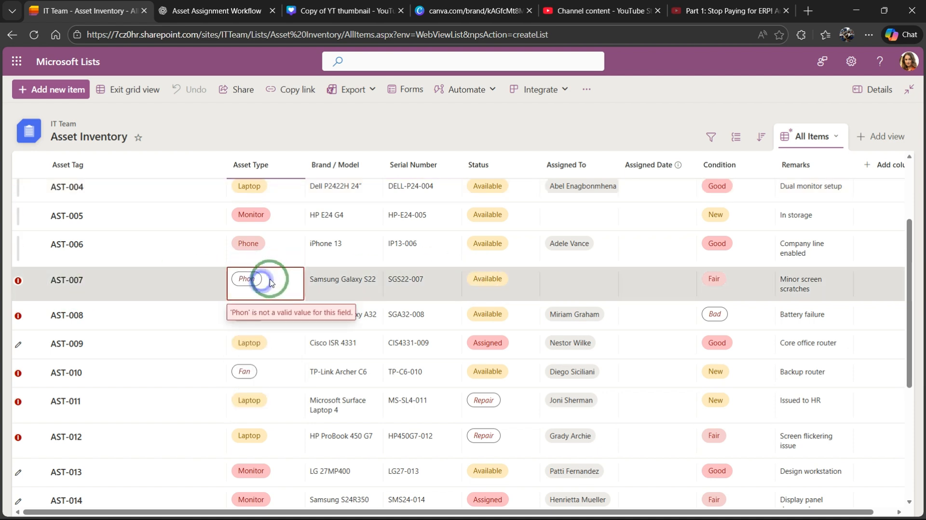
left_click(339, 280)
double_click(259, 280)
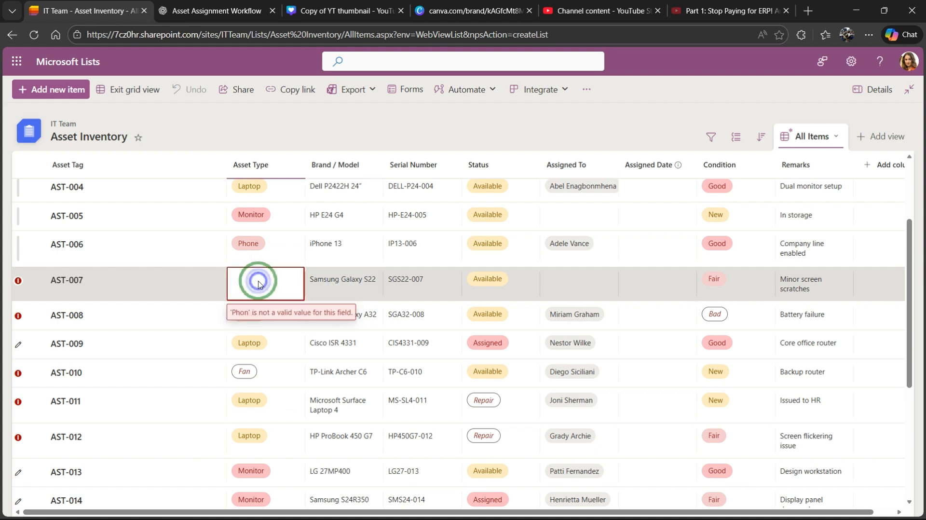
left_click(267, 265)
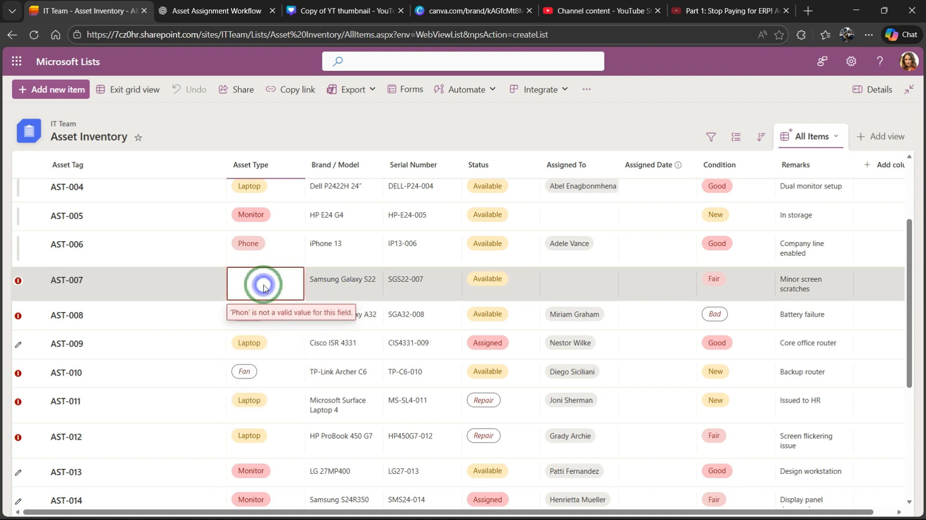
left_click(350, 293)
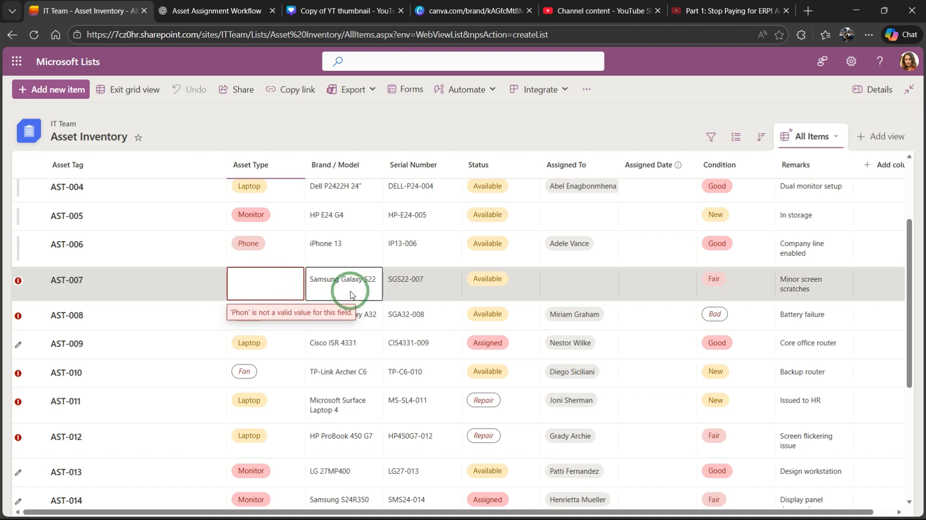
double_click(264, 291)
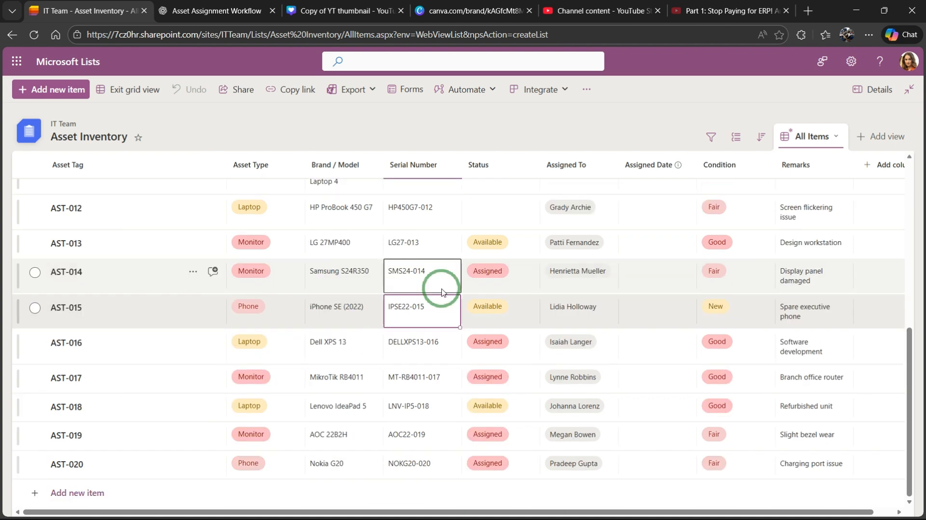
Review the asset rows and examine the choices defined for the Status column, leaving its settings unchanged
scroll(443, 295, "up", 7)
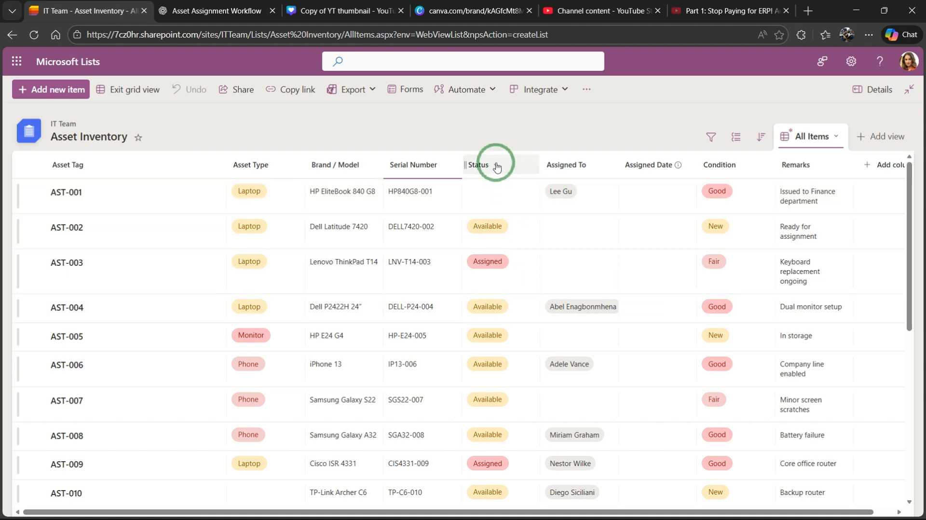
scroll(531, 289, "down", 6)
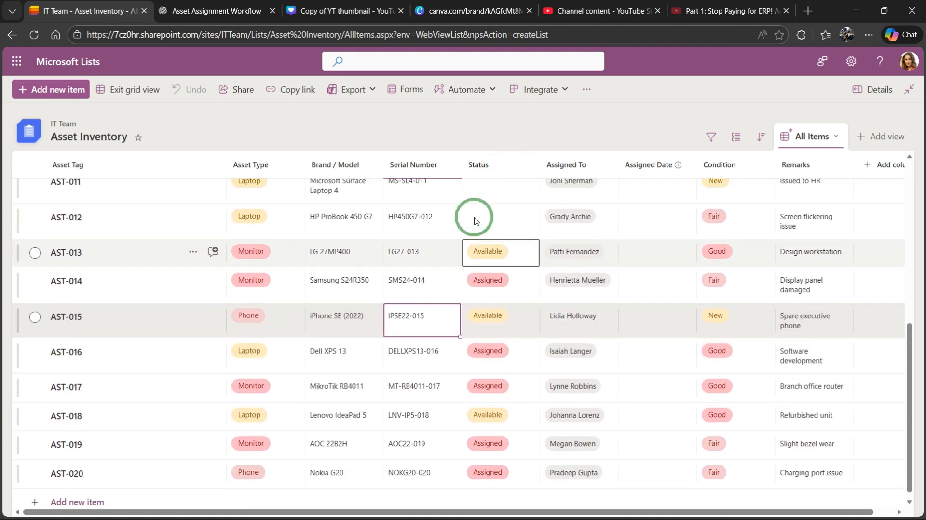
scroll(476, 221, "up", 5)
left_click(490, 164)
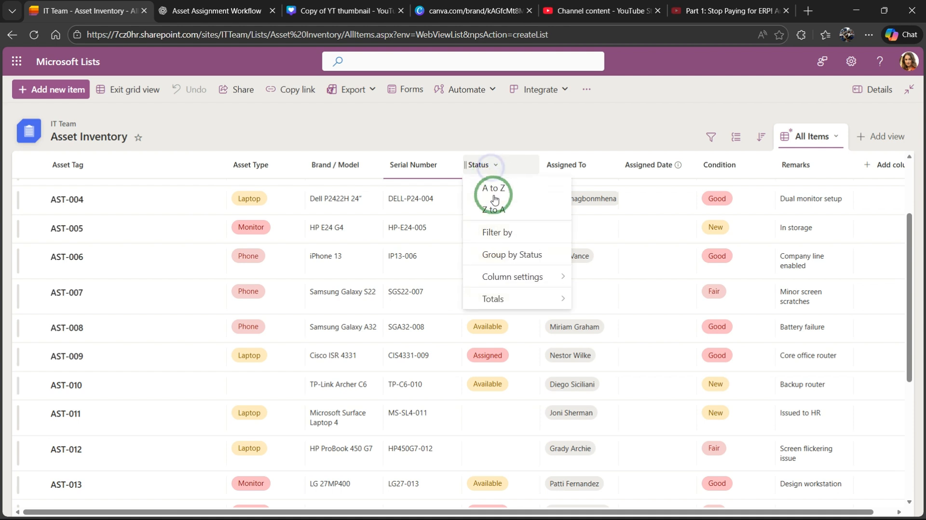
mouse_move(497, 276)
left_click(601, 282)
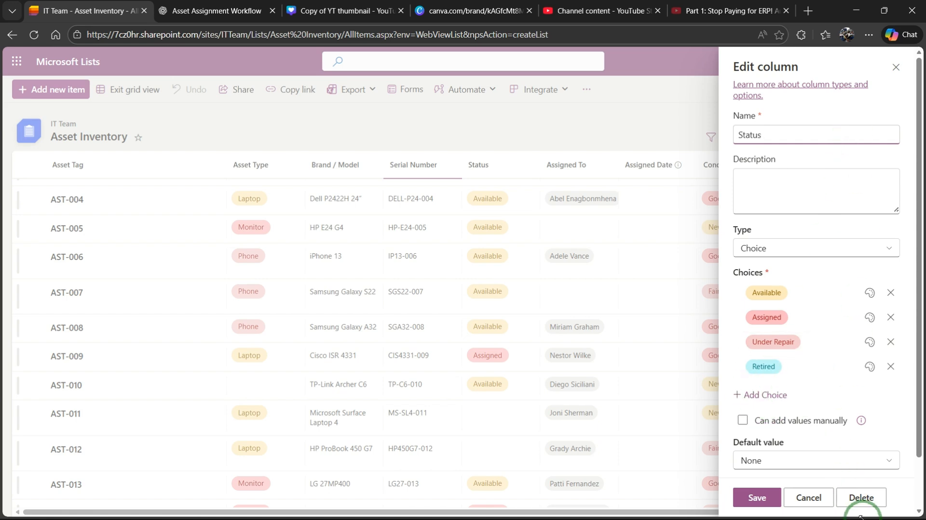
left_click(808, 498)
left_click(495, 417)
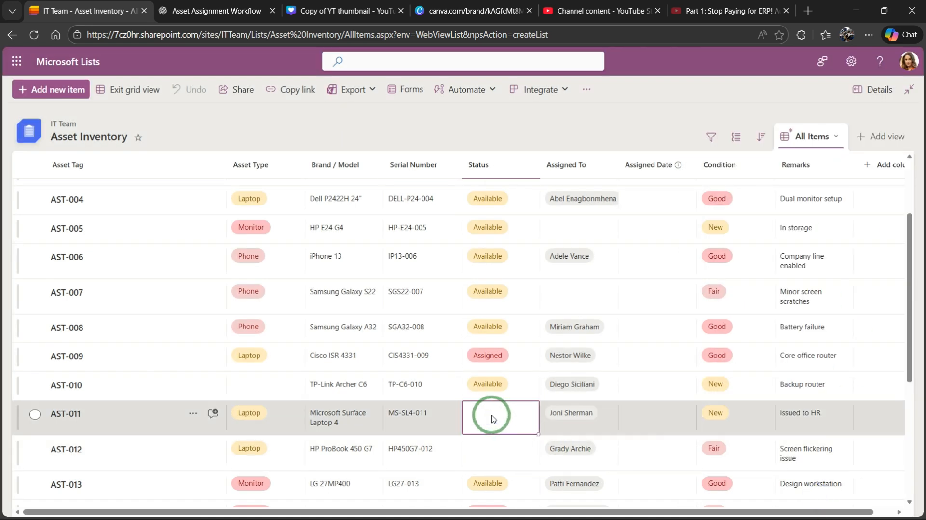
left_click(550, 362)
scroll(552, 365, "up", 2)
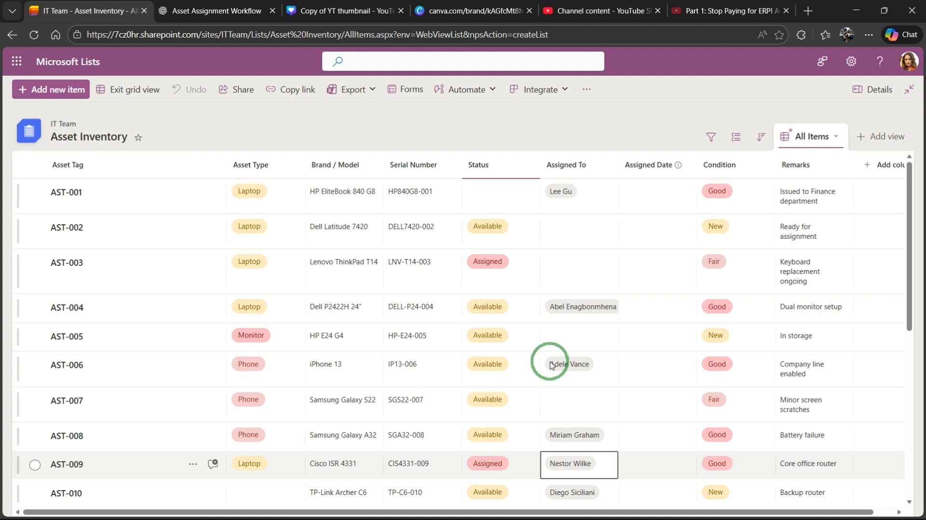
left_click(155, 217)
left_click(259, 220)
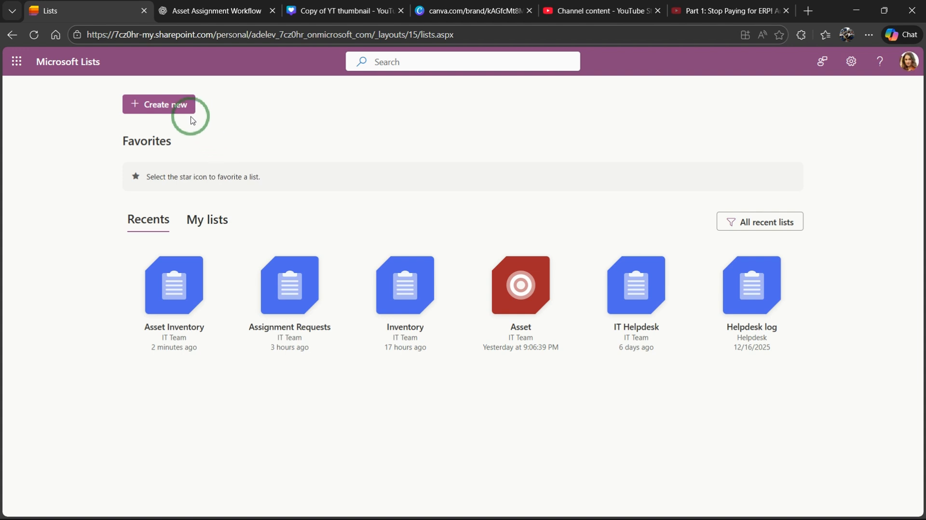
Create a blank list named Asset Assignment Requests in the IT Team site
left_click(179, 111)
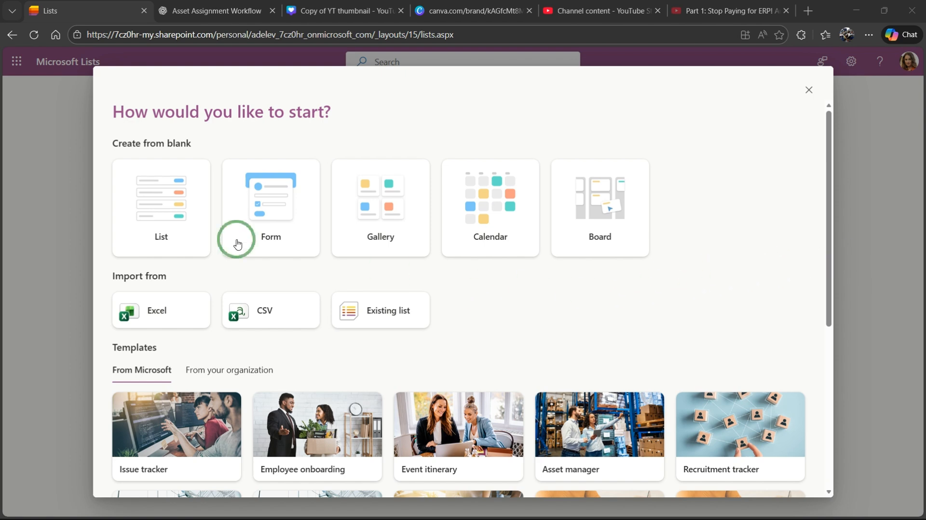
left_click(120, 235)
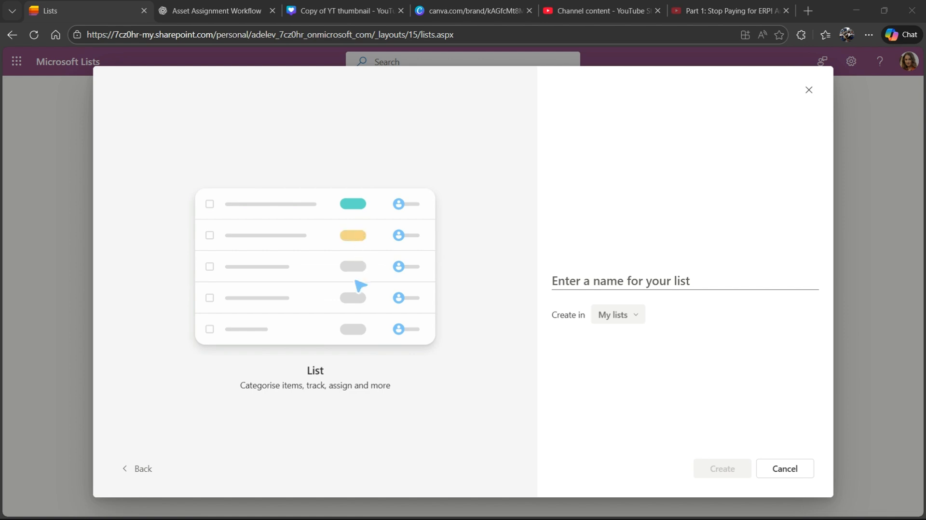
left_click(664, 280)
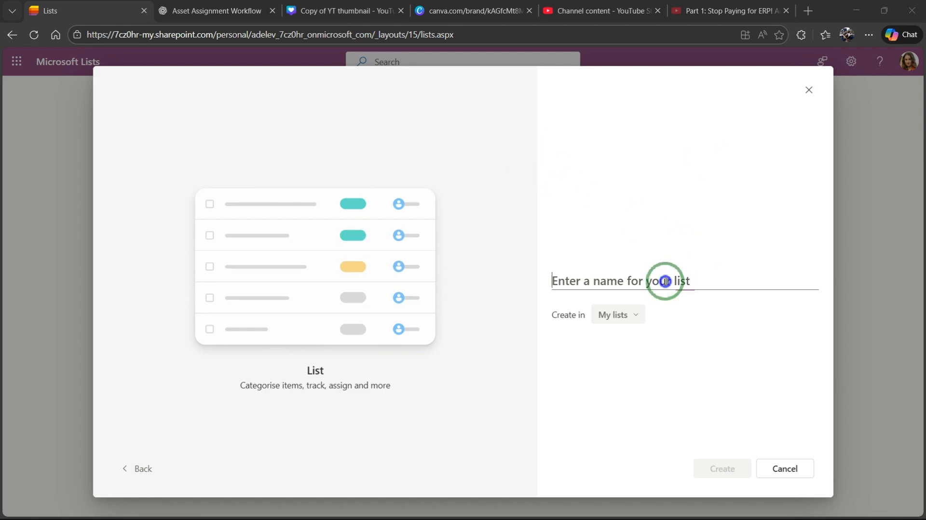
type("Asset Assignment Requests")
left_click(621, 319)
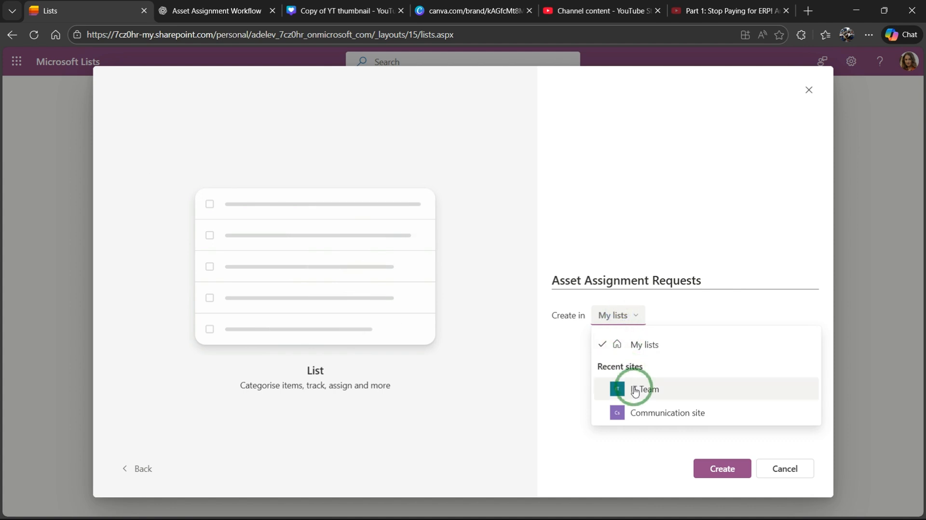
left_click(636, 389)
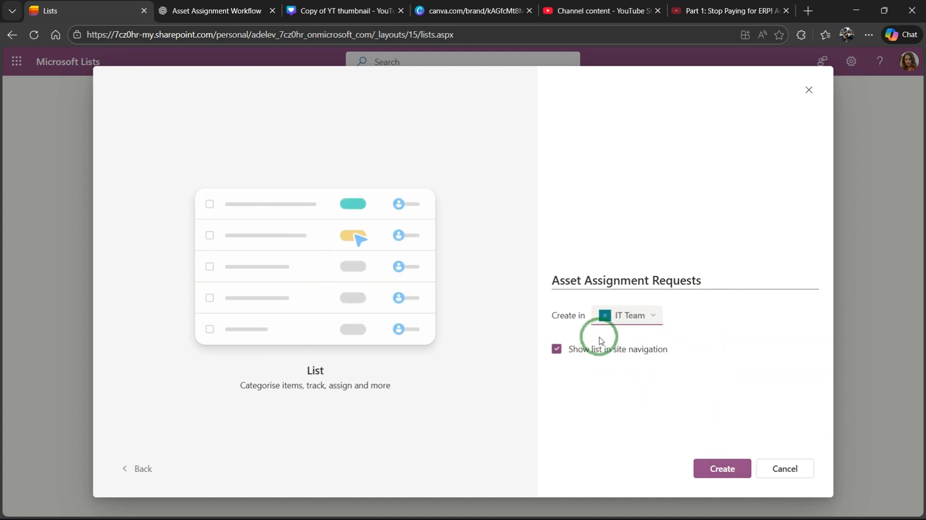
left_click(729, 467)
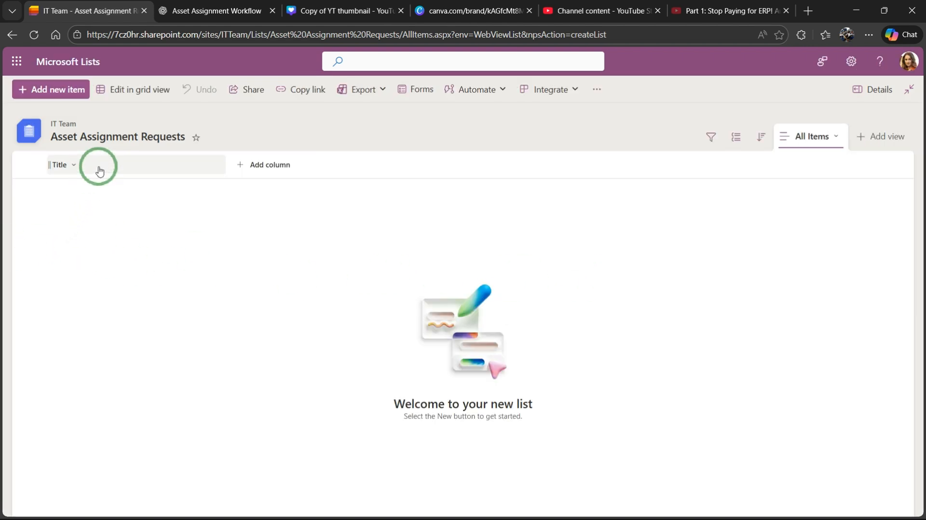
Hide the Title column of the Asset Assignment Requests list
left_click(120, 159)
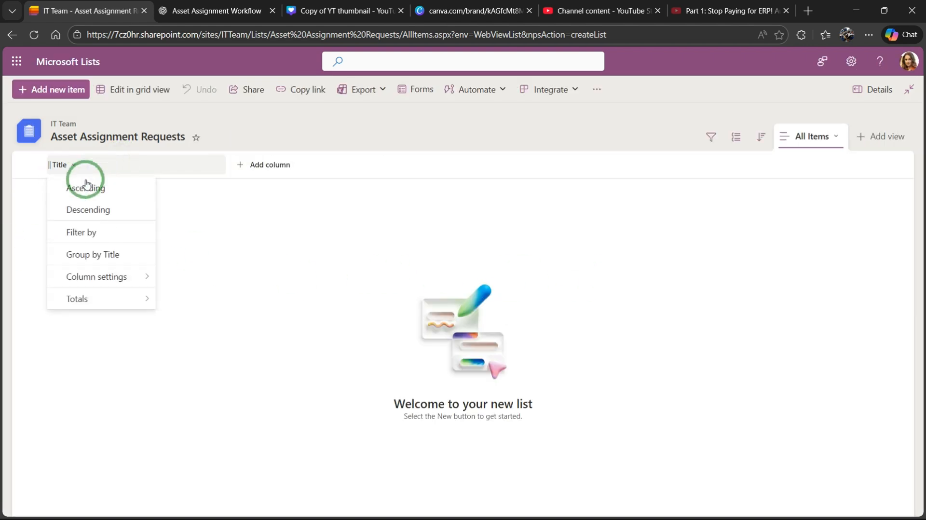
mouse_move(111, 280)
left_click(184, 297)
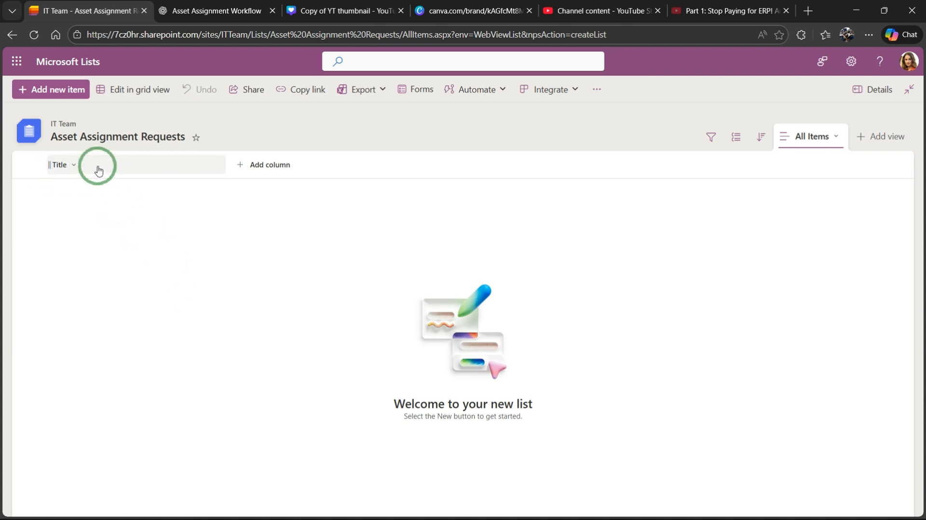
left_click(277, 210)
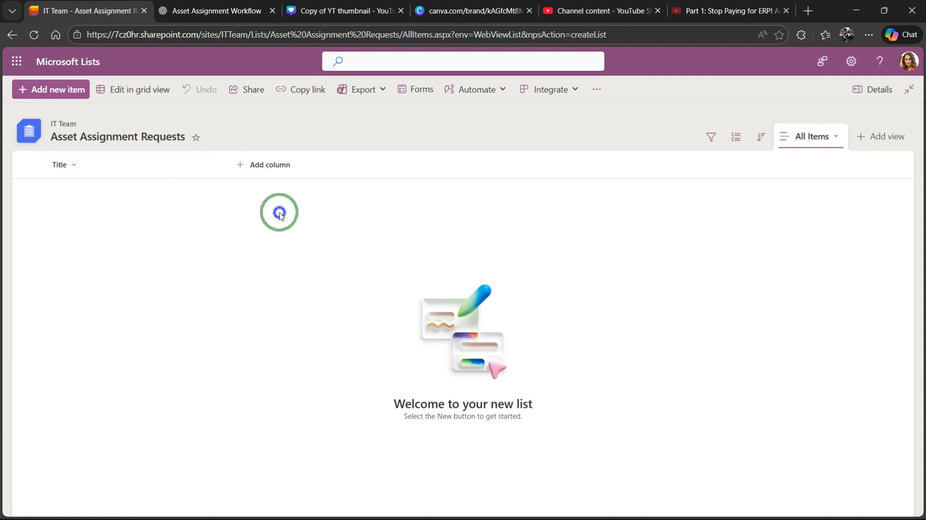
left_click(137, 167)
left_click(112, 279)
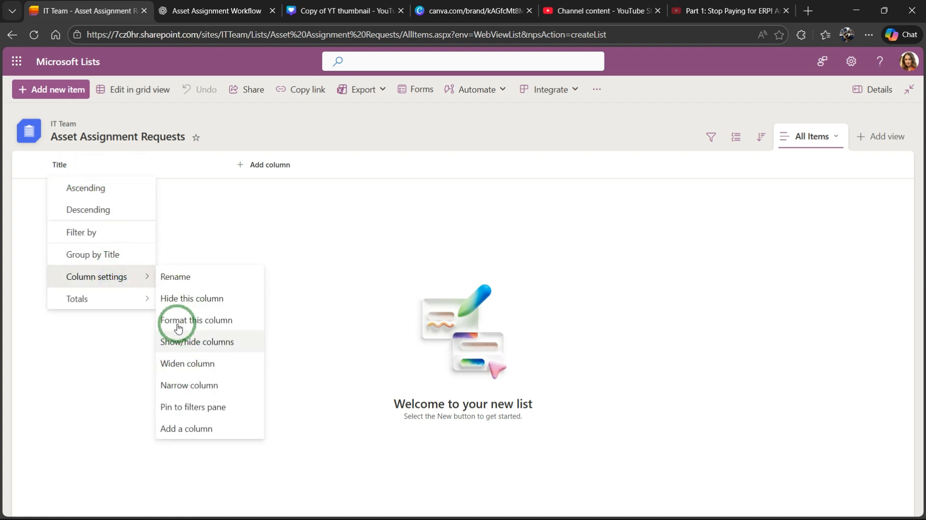
left_click(171, 299)
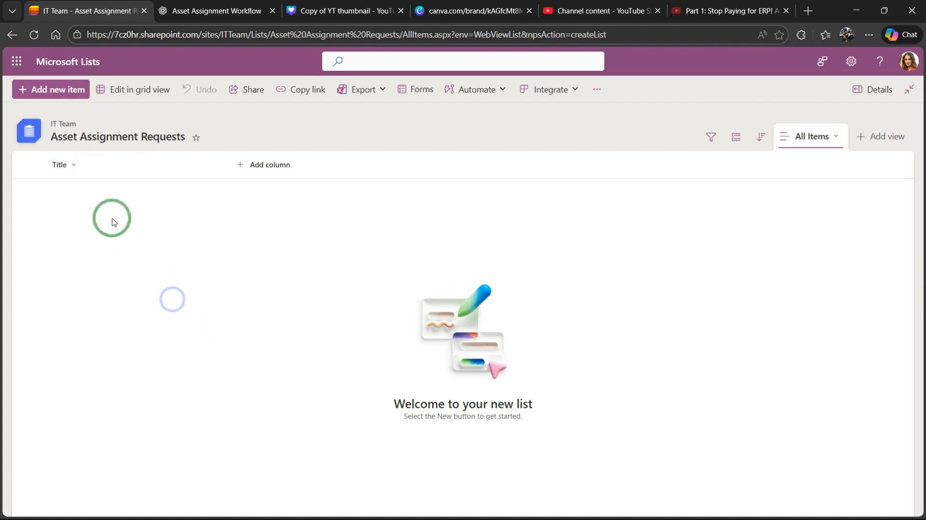
Add a Person column named Requester to the Asset Assignment Requests list and save it
left_click(249, 167)
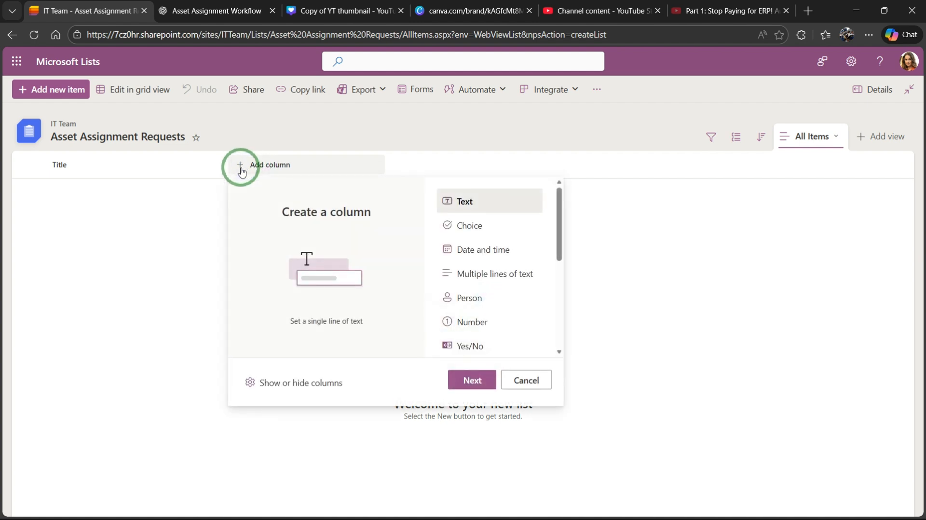
left_click(474, 300)
left_click(472, 380)
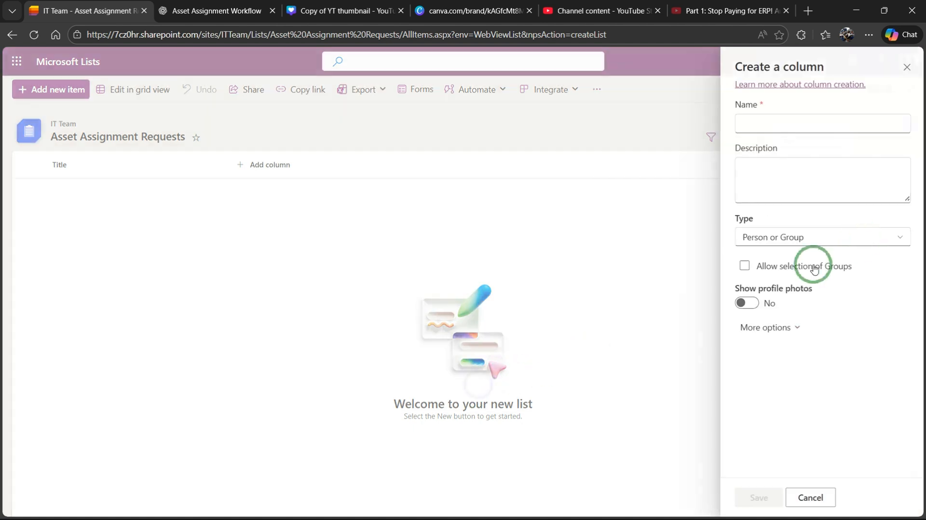
left_click(789, 126)
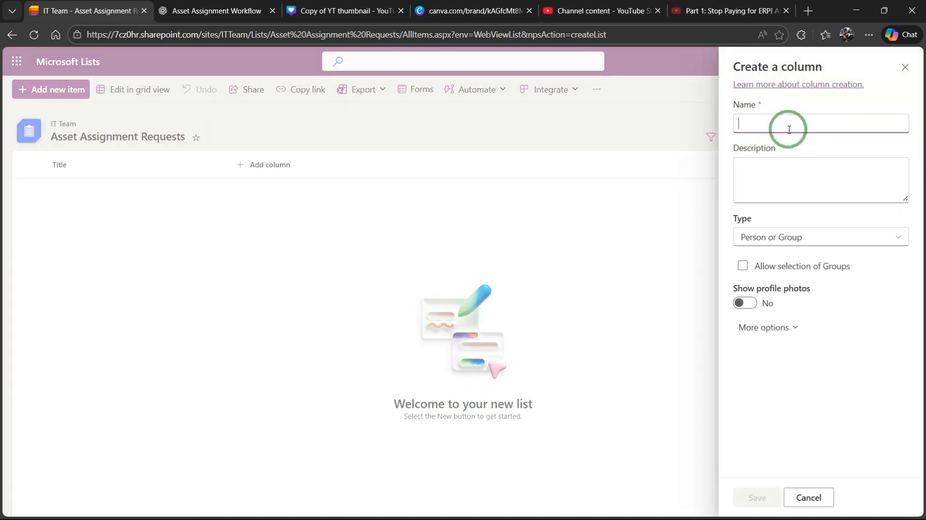
type("Requester")
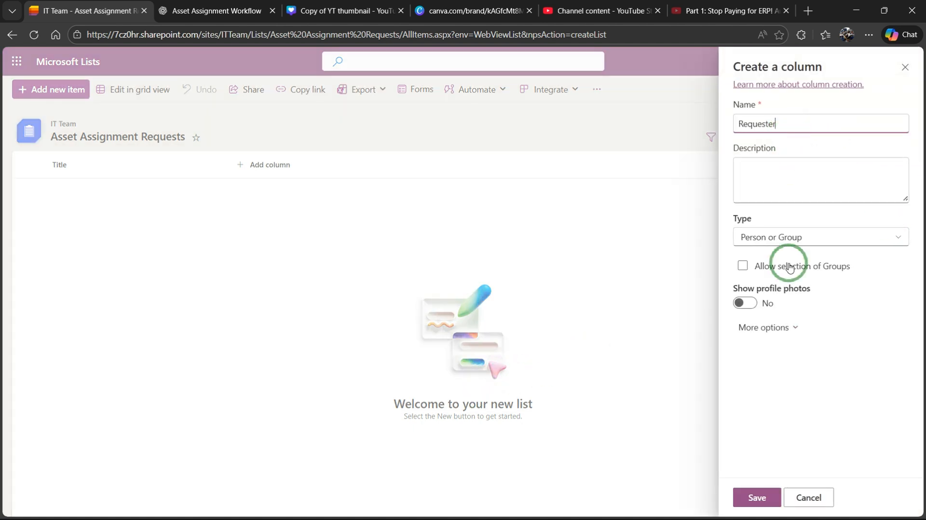
left_click(757, 496)
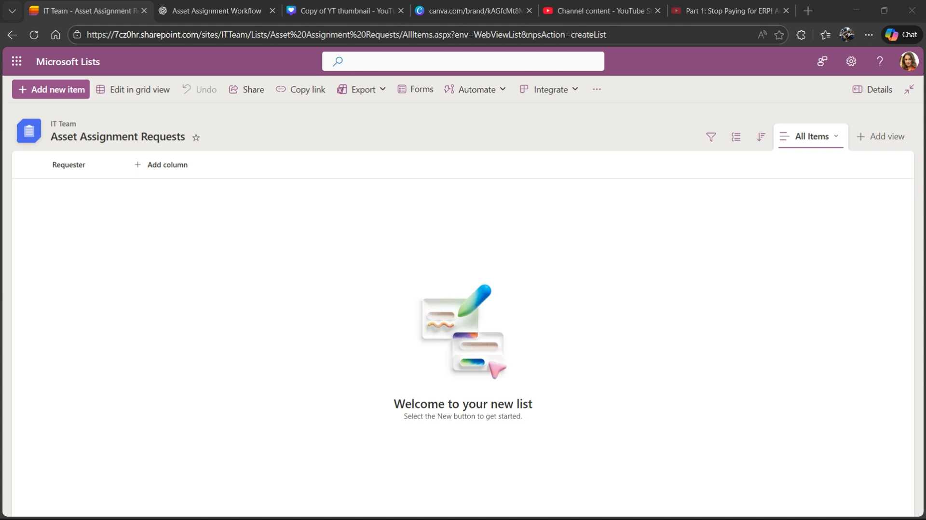
Add a Person column named Employee Name beside the Requester column
left_click(159, 166)
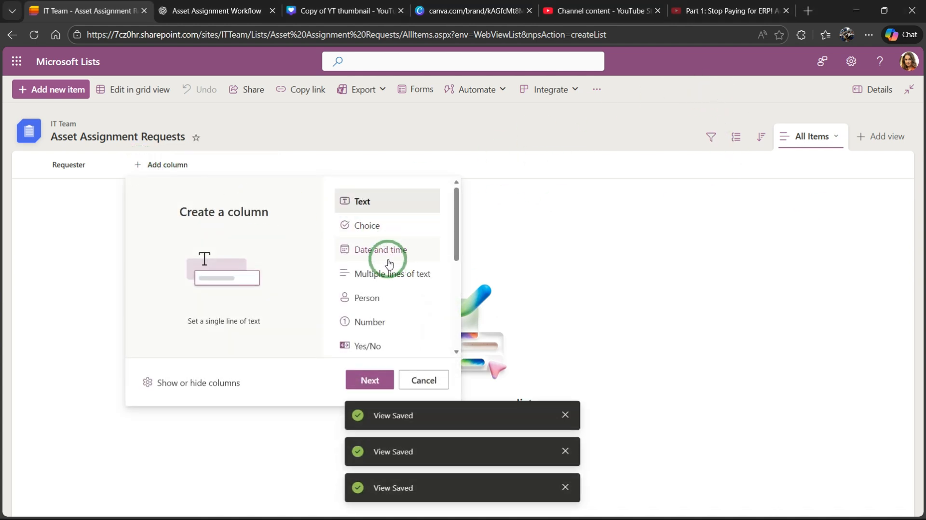
left_click(380, 308)
left_click(370, 380)
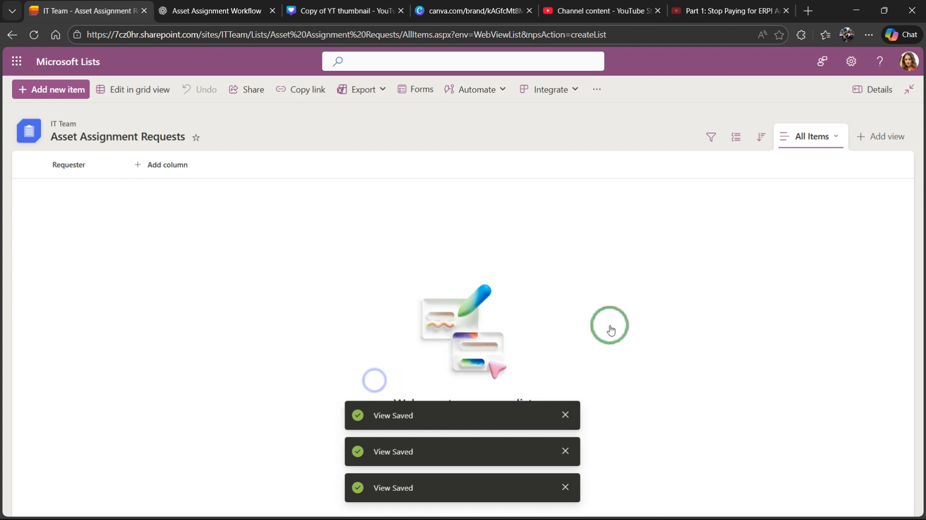
left_click(825, 127)
type("Employee Name")
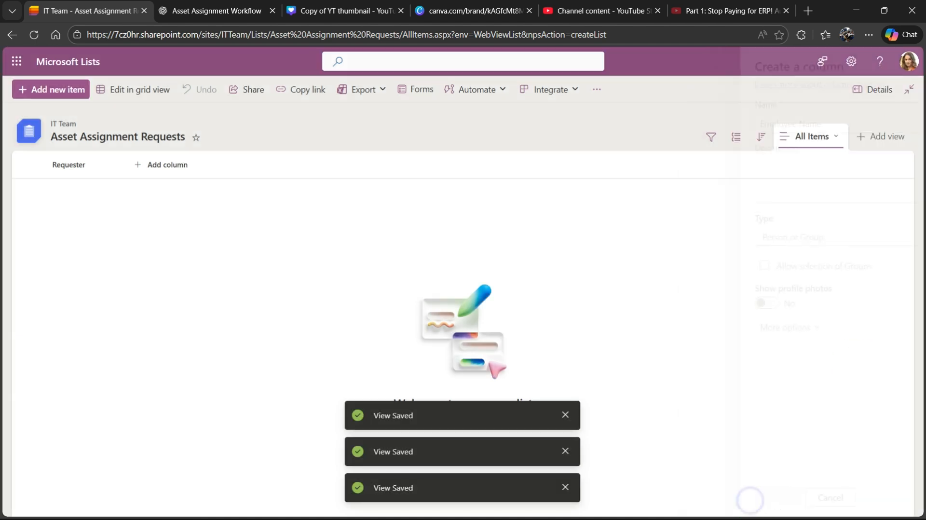
Add a single-line text column named Department to the Asset Assignment Requests list and save it
left_click(231, 161)
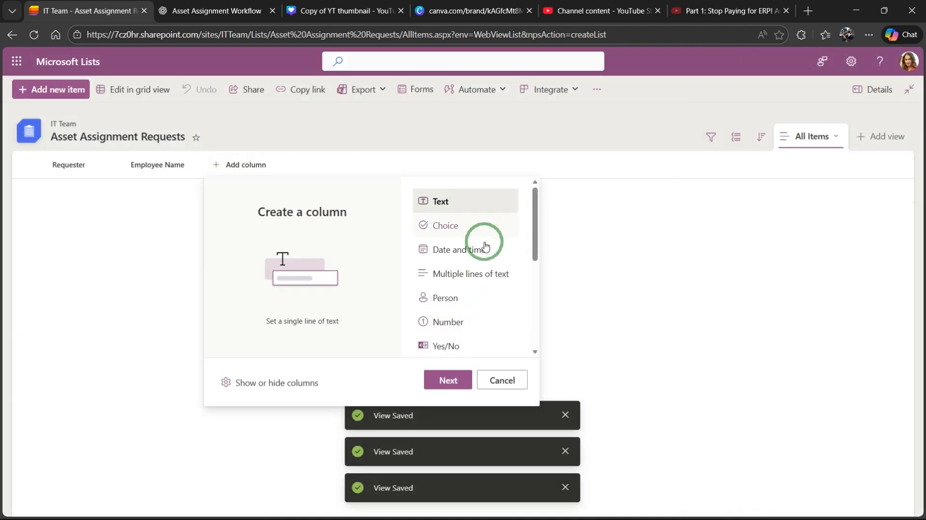
left_click(454, 298)
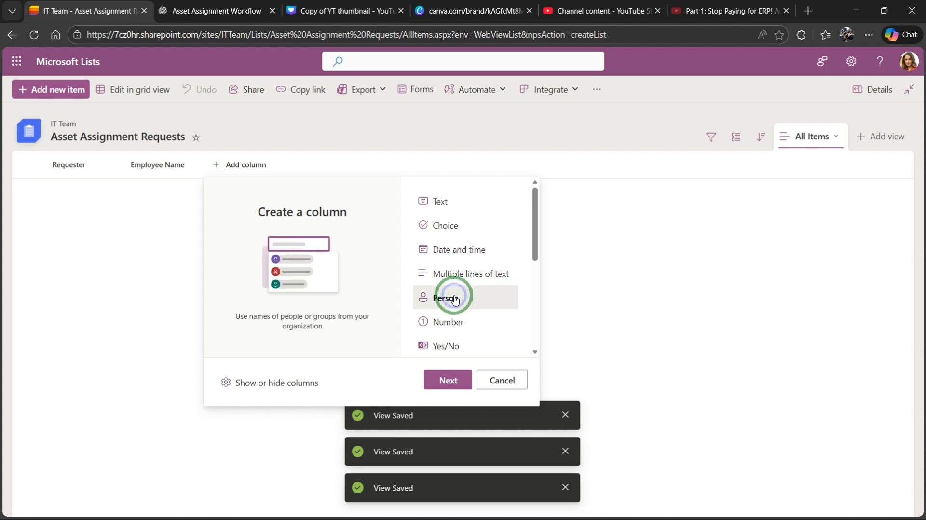
left_click(451, 205)
left_click(451, 379)
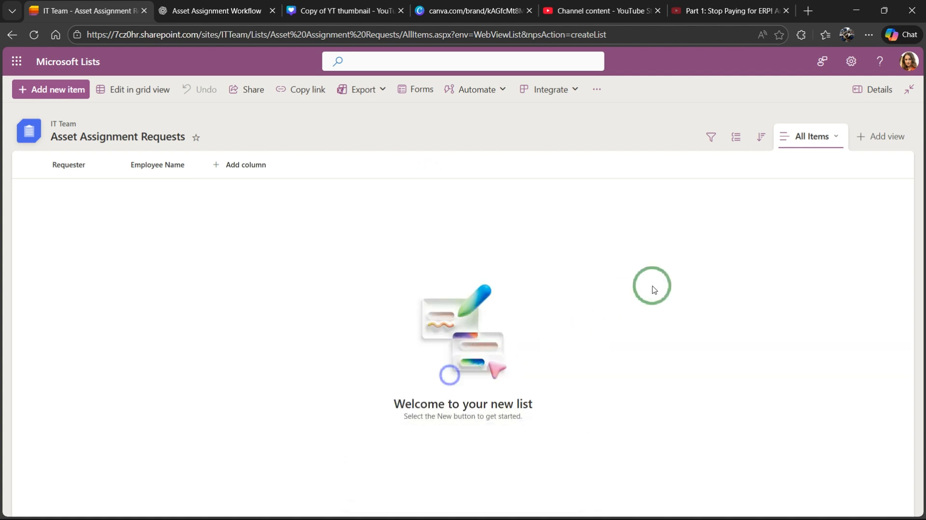
left_click(794, 126)
type("Department")
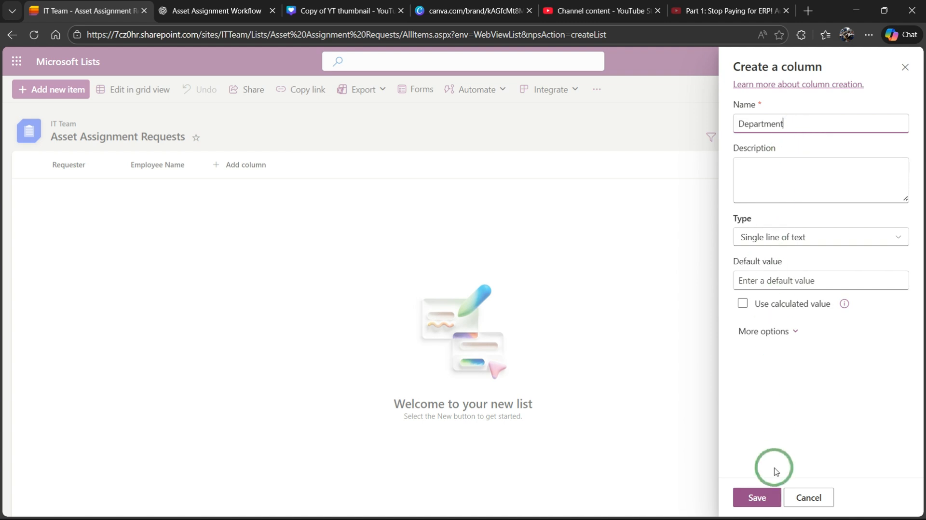
left_click(756, 497)
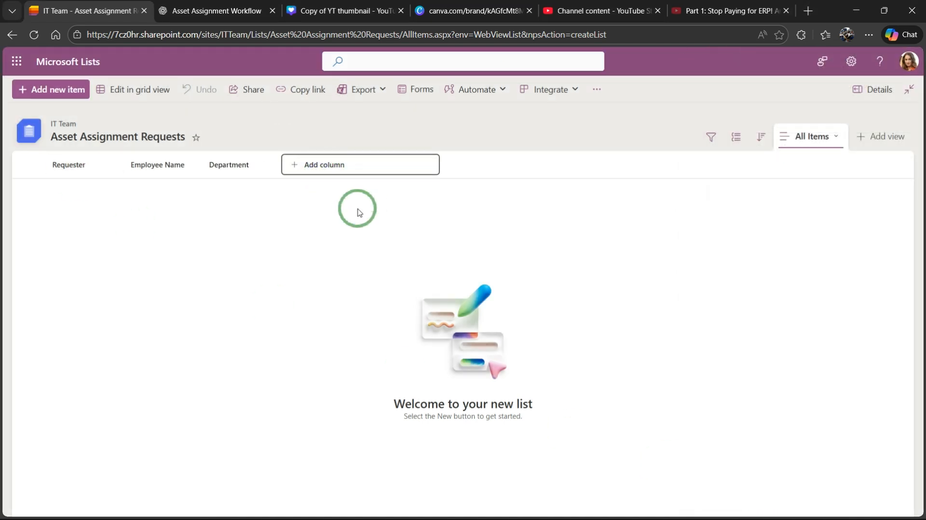
Start a new Choice column named Asset Type Requested following the Department column
left_click(301, 169)
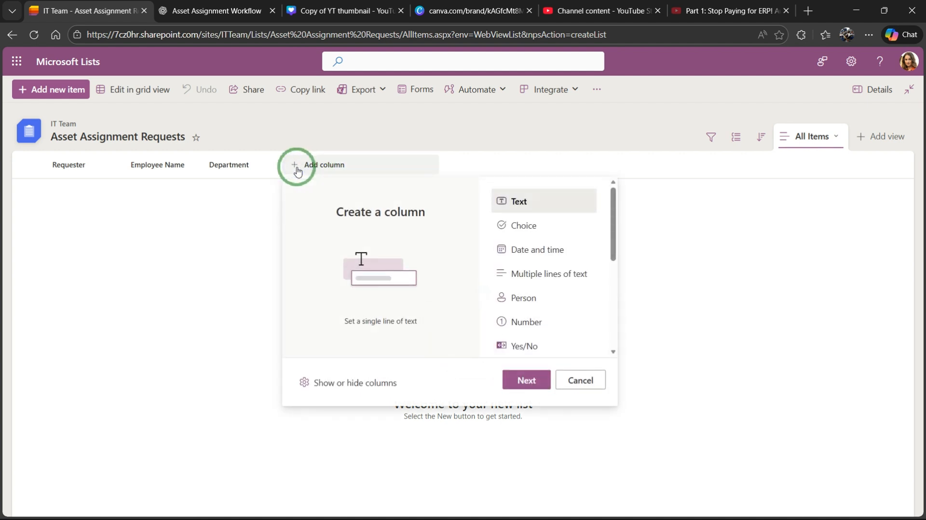
left_click(526, 231)
left_click(528, 379)
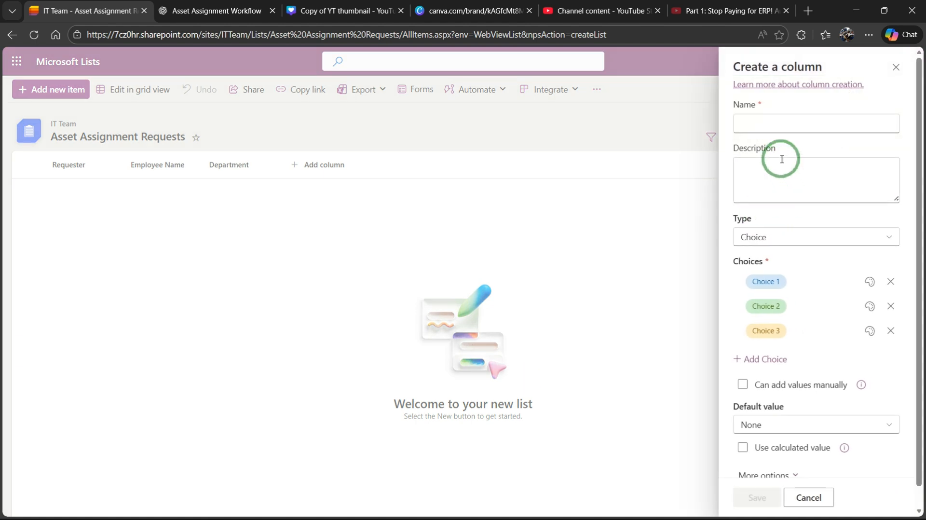
left_click(759, 120)
type("Asset Type Requested")
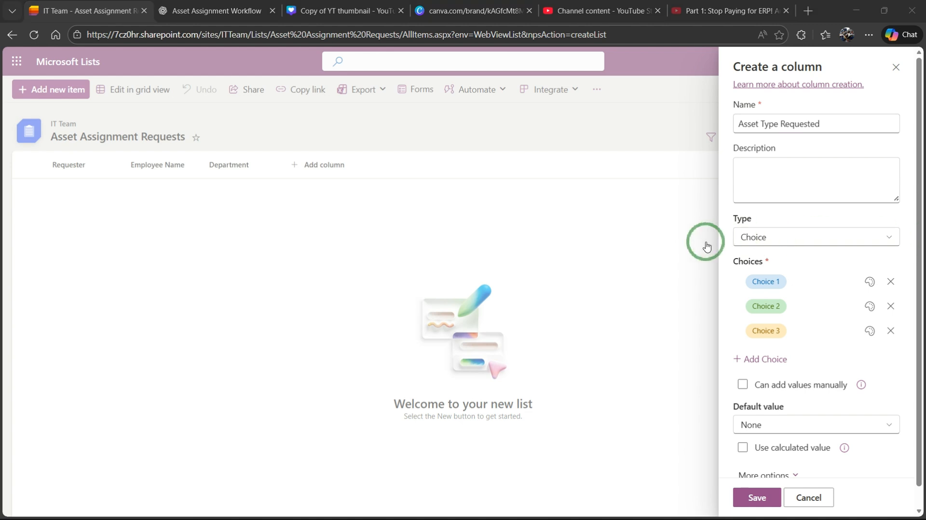
Replace the placeholder choices of Asset Type Requested with Laptop, Monitor, Phone and Router, and save the column
left_click(771, 282)
type("Laptop Monitor Phone Router")
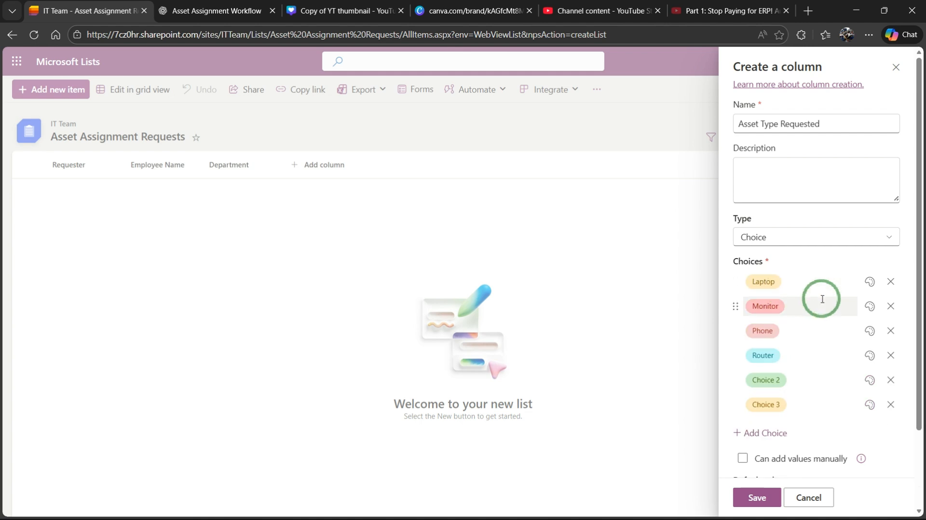
left_click(891, 404)
left_click(894, 380)
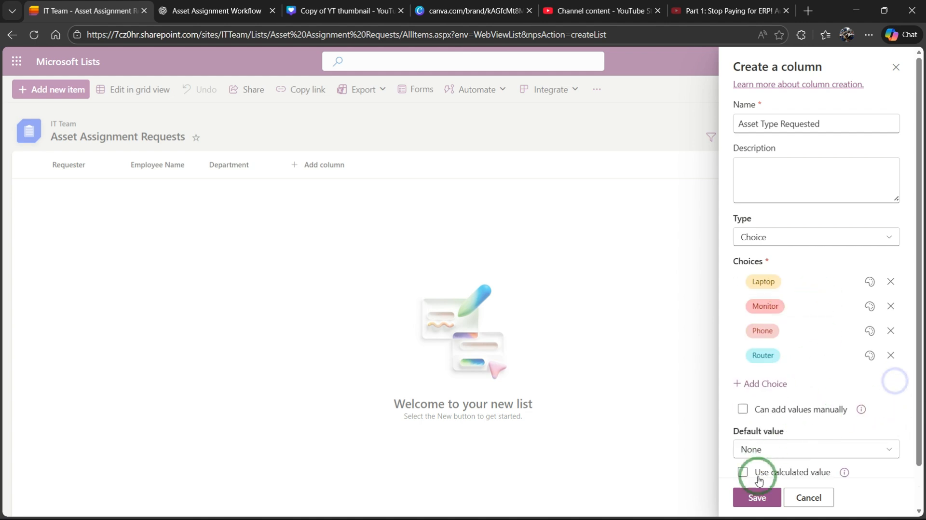
left_click(756, 497)
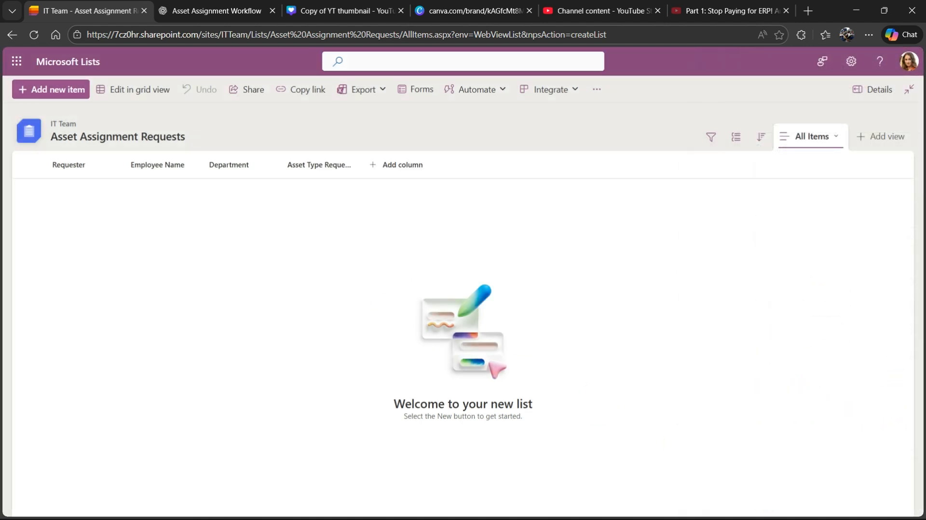
Add a multiple-lines-of-text column named Justification to the Asset Assignment Requests list and save it
left_click(371, 166)
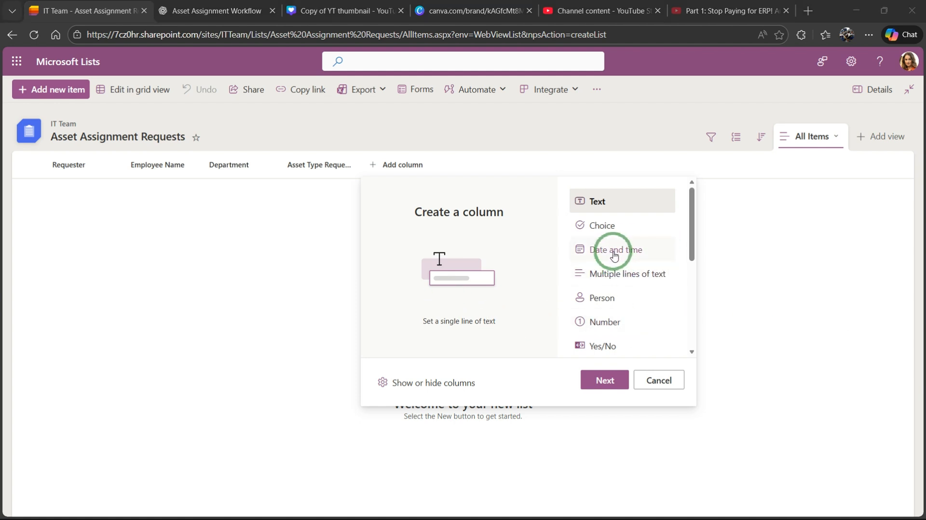
left_click(607, 273)
left_click(603, 379)
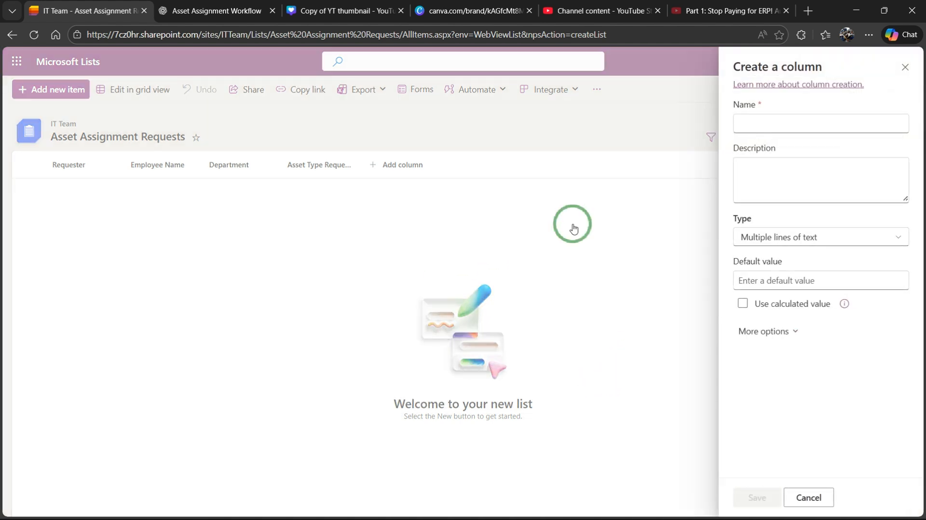
left_click(798, 132)
type("Justification")
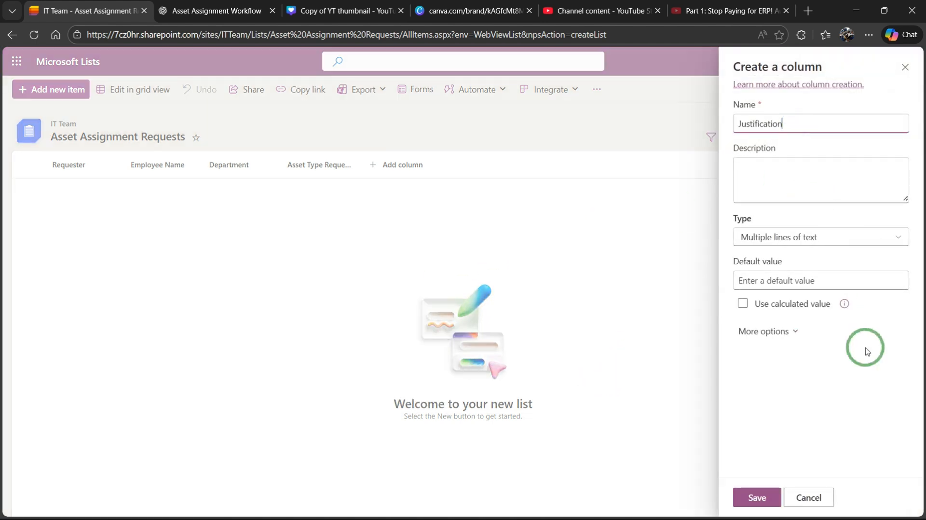
left_click(759, 497)
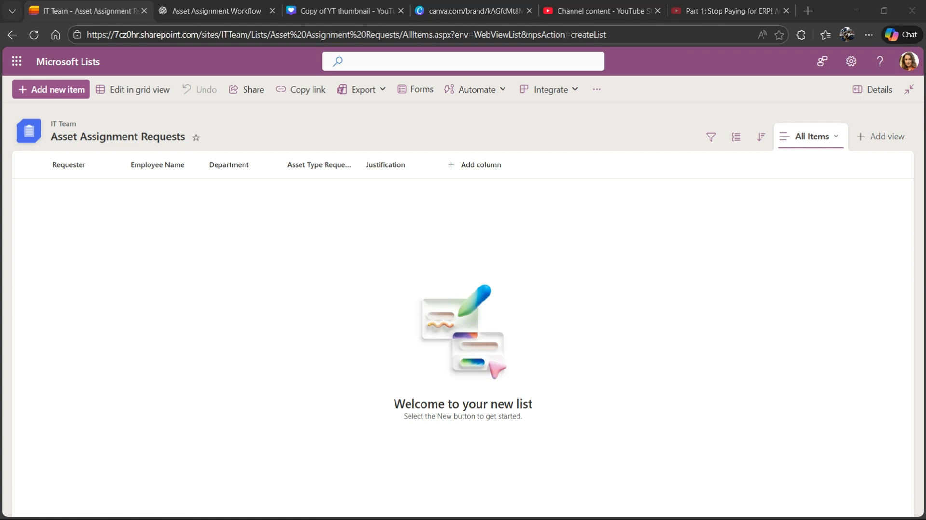
Start a new Choice column named Approval Status following the Justification column
left_click(490, 164)
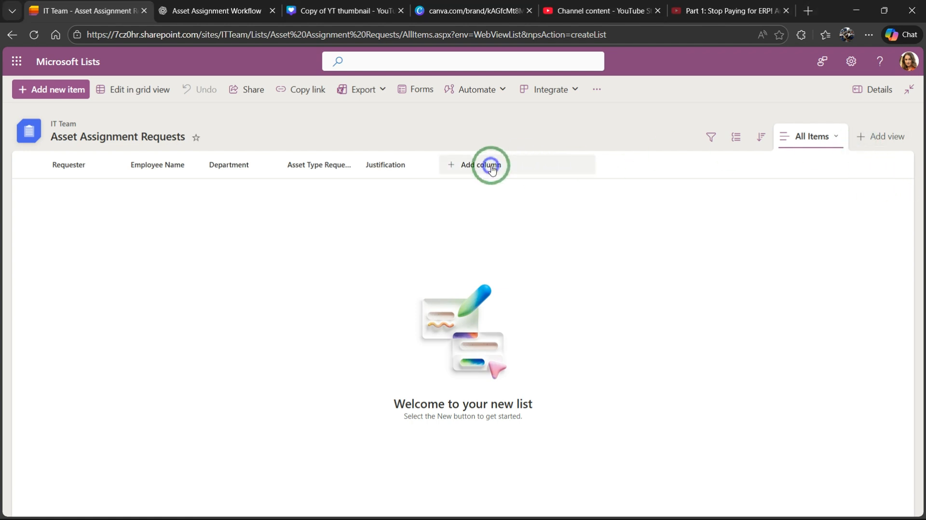
left_click(516, 251)
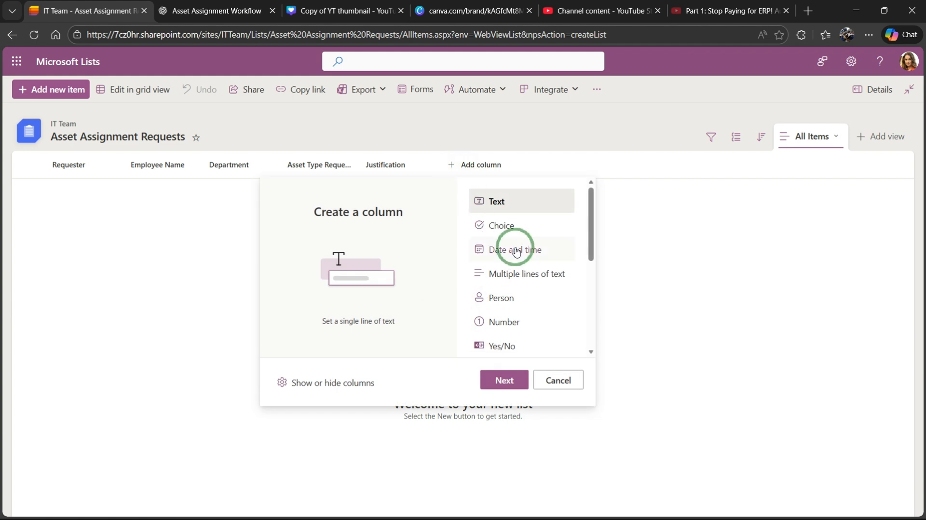
left_click(502, 227)
left_click(504, 381)
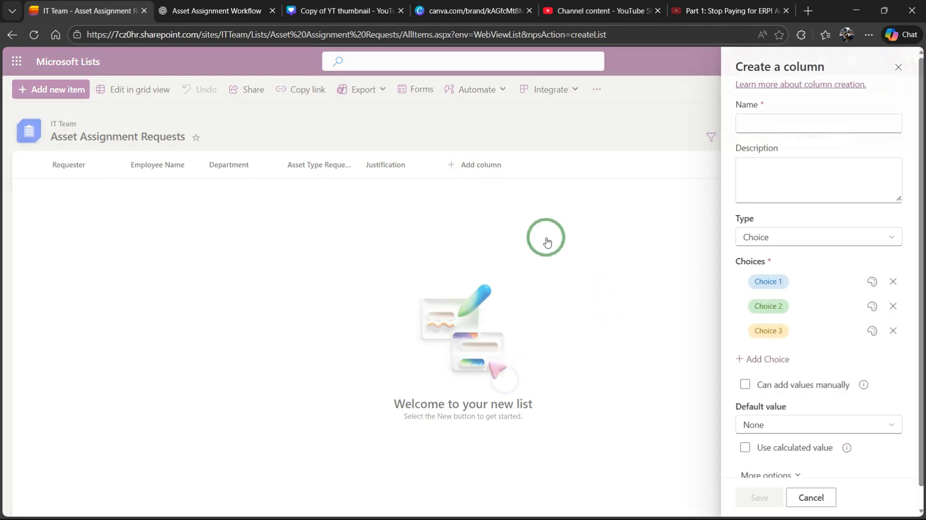
type("Approval Status")
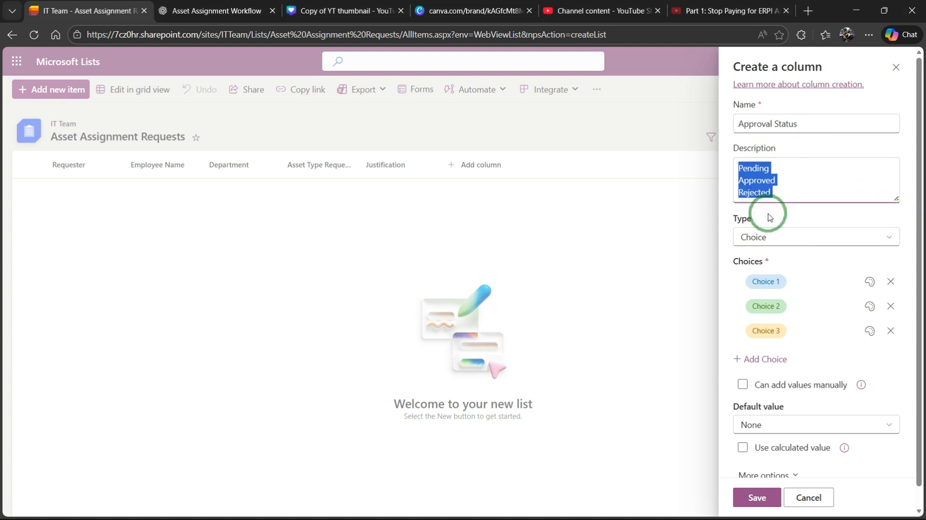
Move the pasted values Pending, Approved and Rejected from the description into the choices, remove the placeholder choices, and save the column
key("ctrl+x")
left_click(760, 282)
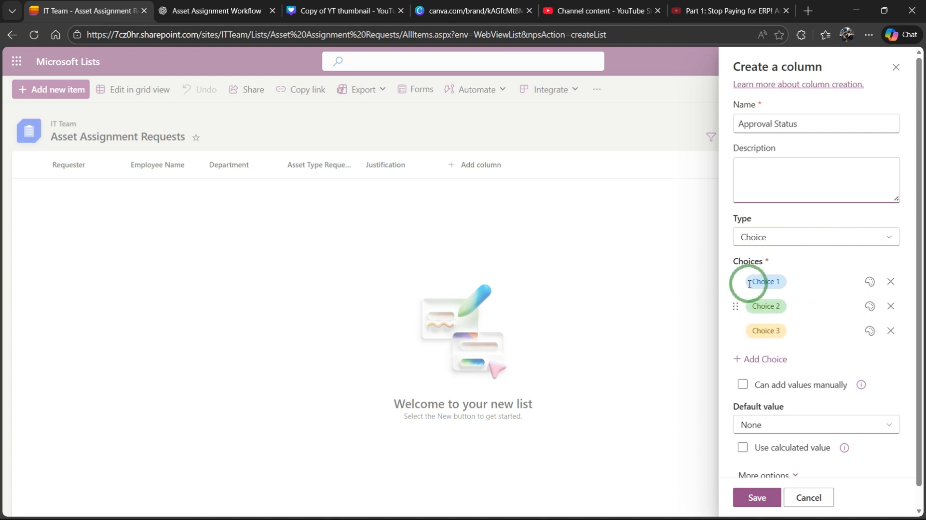
key("ctrl+v")
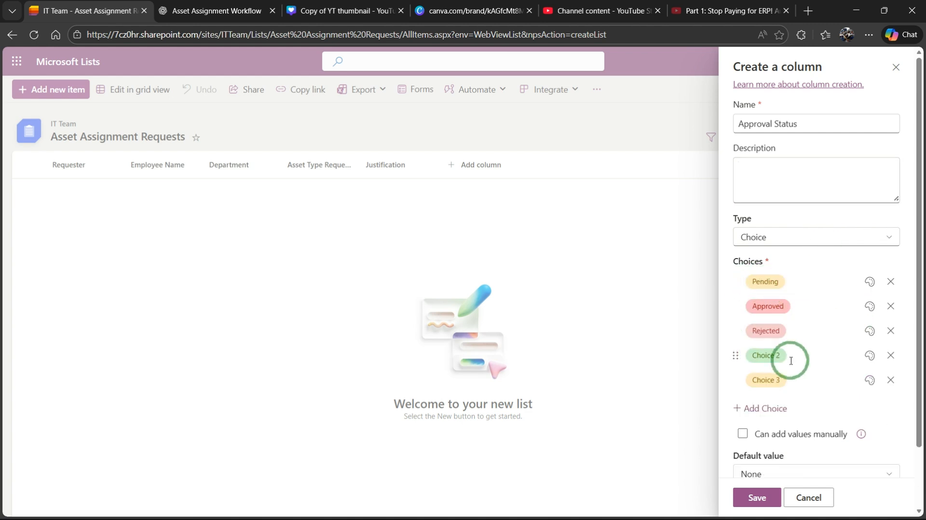
left_click(890, 356)
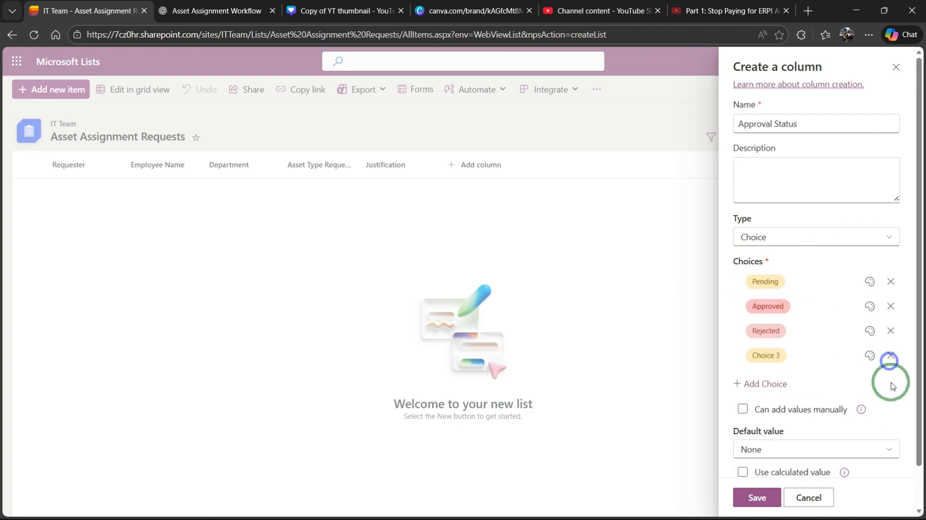
left_click(900, 356)
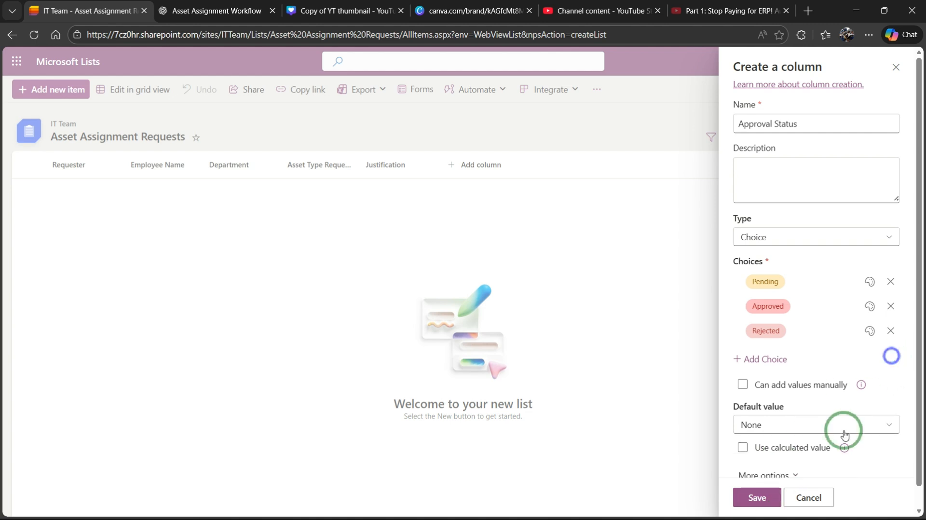
left_click(763, 499)
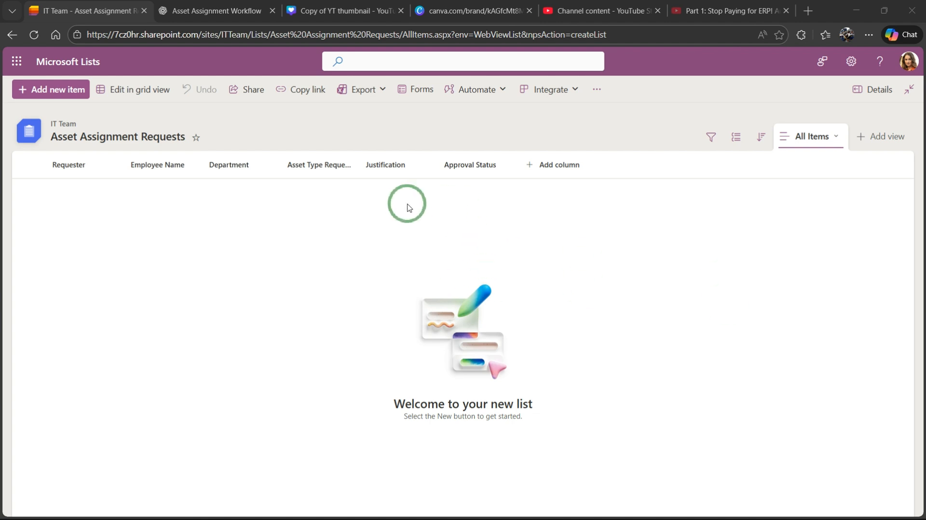
Add a Person or Group column named Approver to the Asset Assignment Requests list and save it
left_click(543, 165)
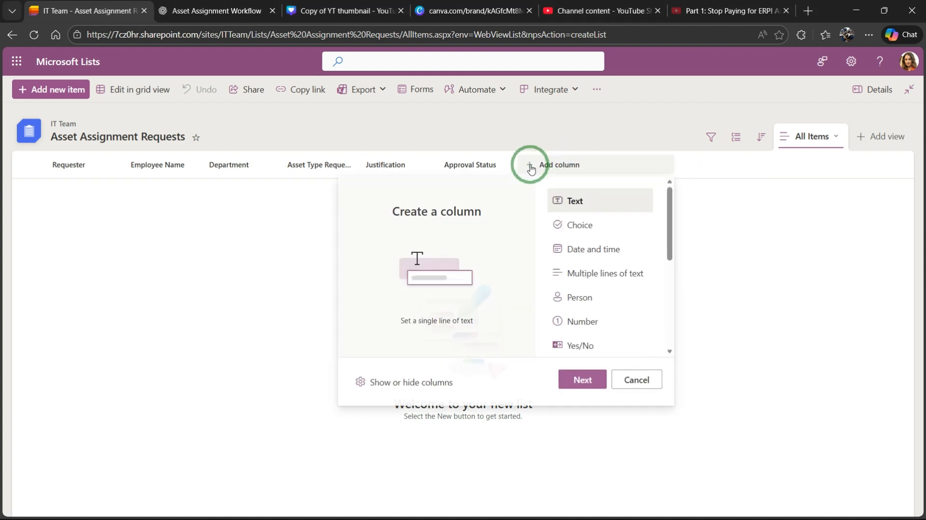
left_click(580, 225)
left_click(581, 380)
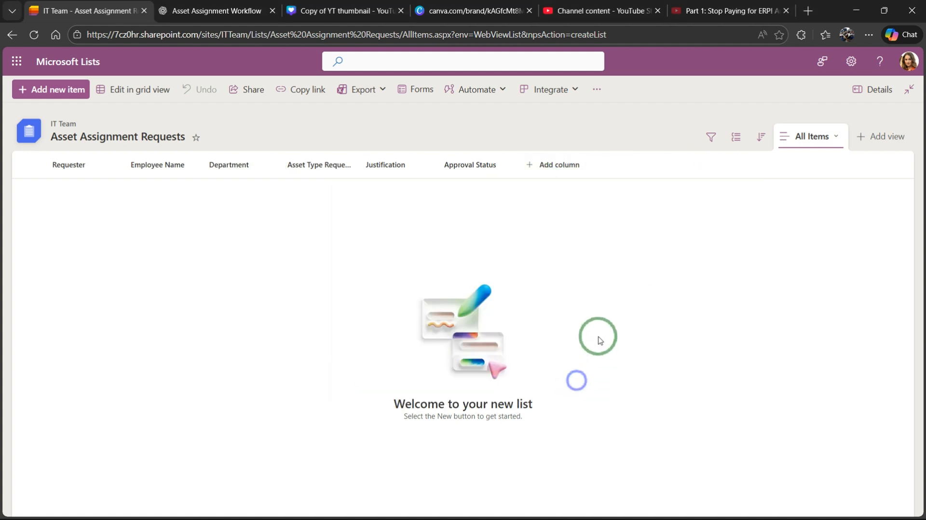
left_click(793, 124)
type("Approver")
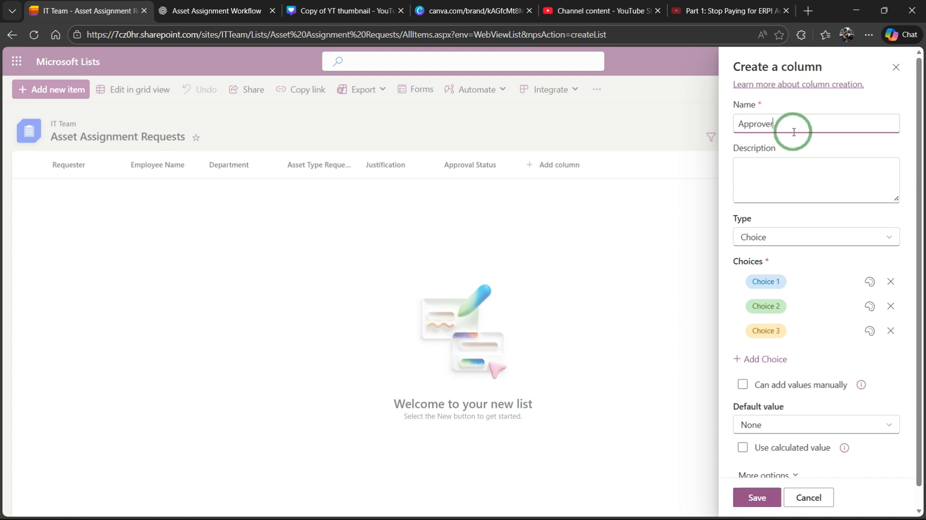
left_click(781, 237)
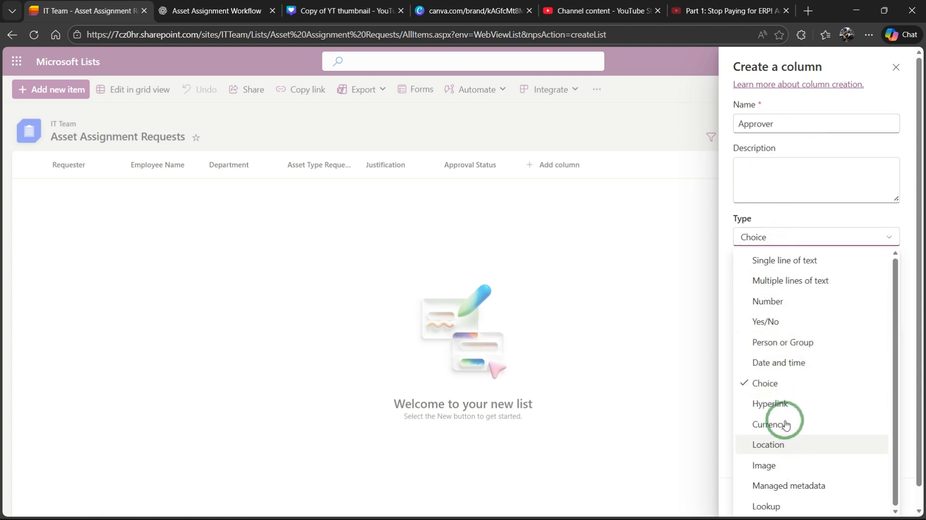
left_click(782, 342)
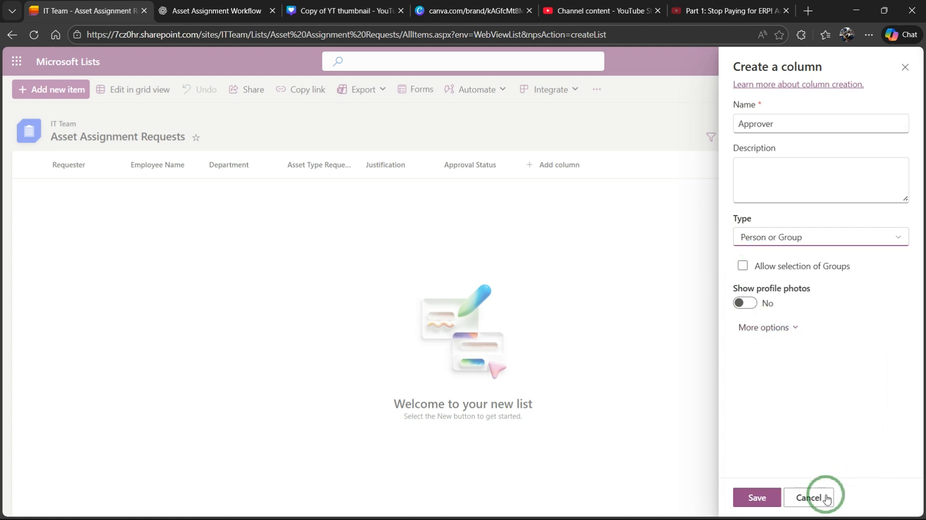
left_click(759, 496)
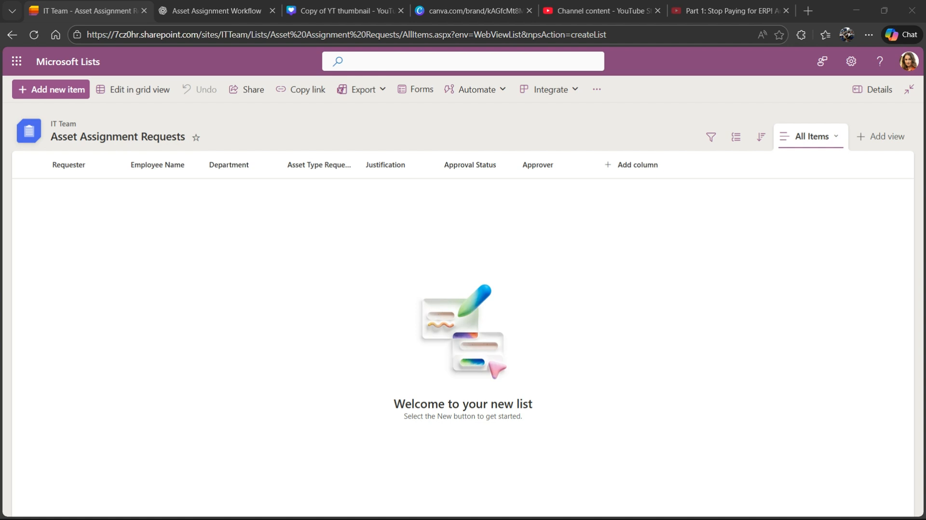
Add a single-line text column named Assigned Asset Tag to the Asset Assignment Requests list and save it
left_click(608, 165)
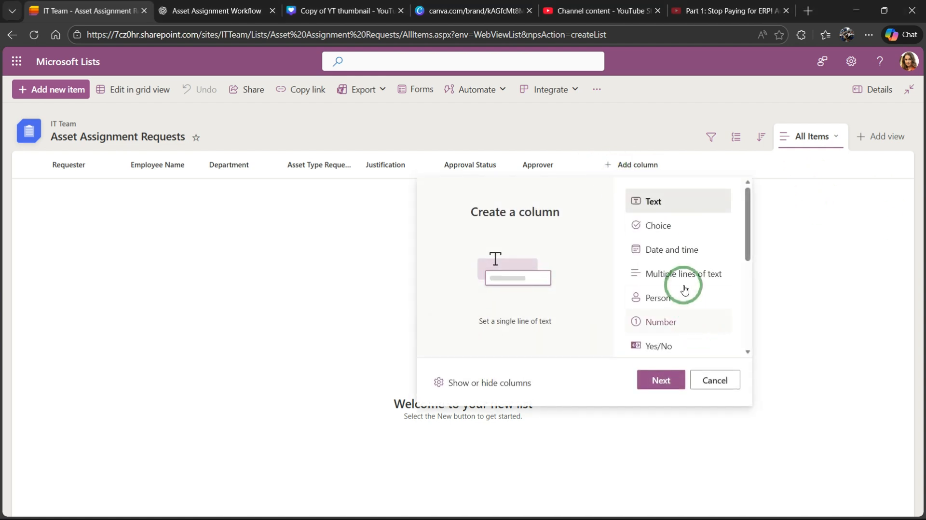
scroll(680, 287, "down", 3)
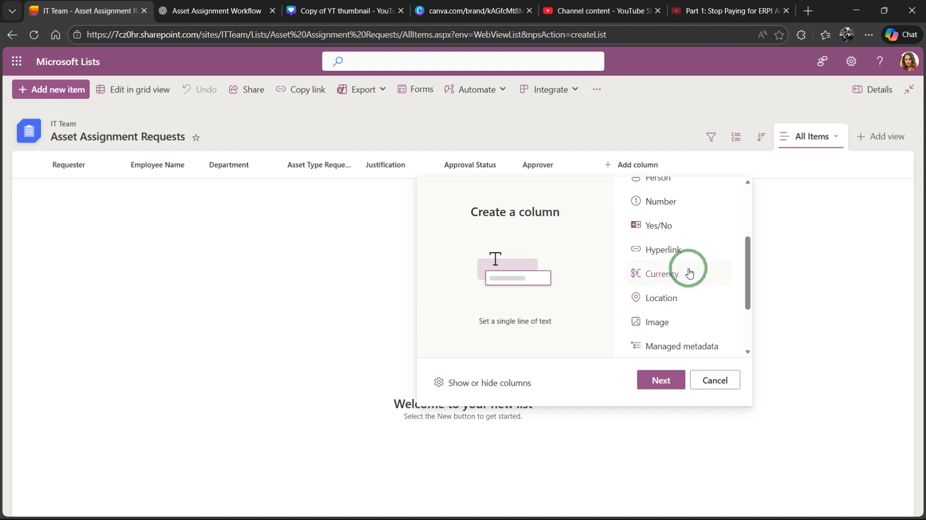
scroll(693, 231, "up", 3)
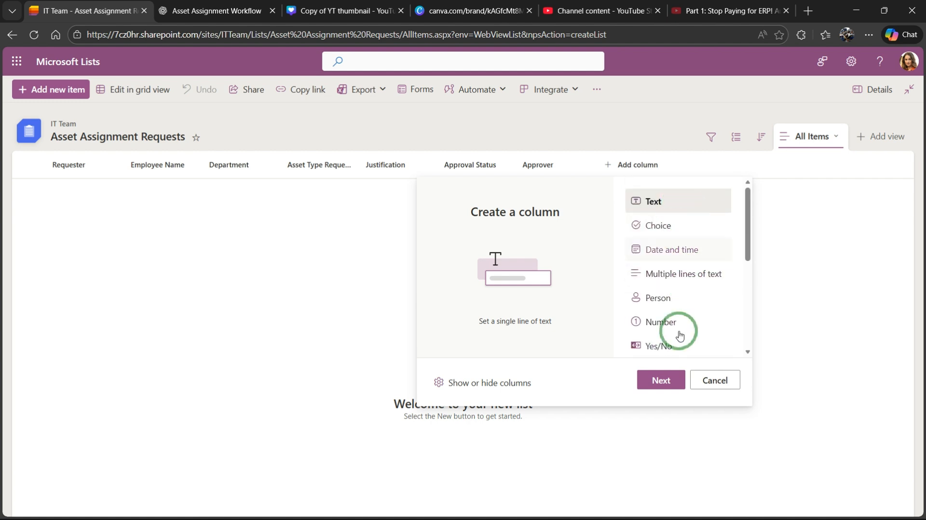
left_click(661, 380)
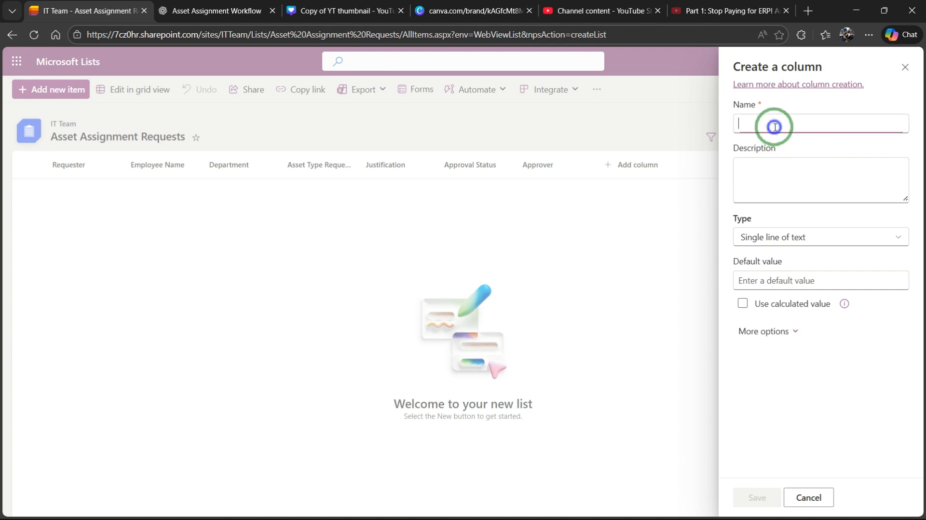
key("ctrl+v")
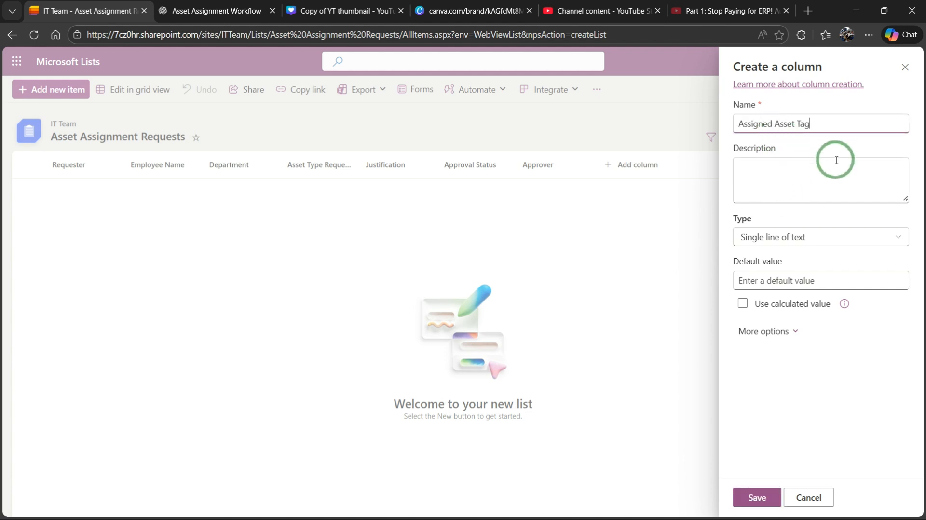
left_click(758, 495)
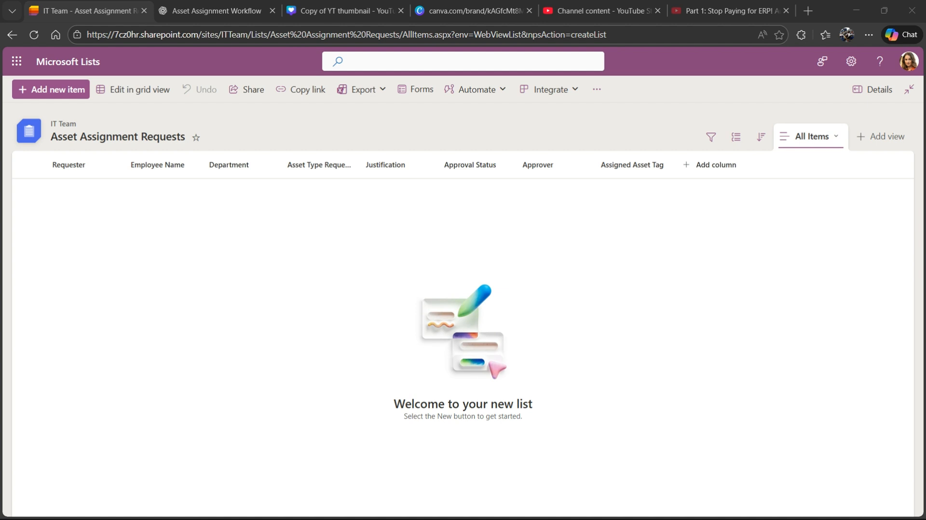
Start a new Choice column named Assignment Status following the Assigned Asset Tag column
left_click(692, 164)
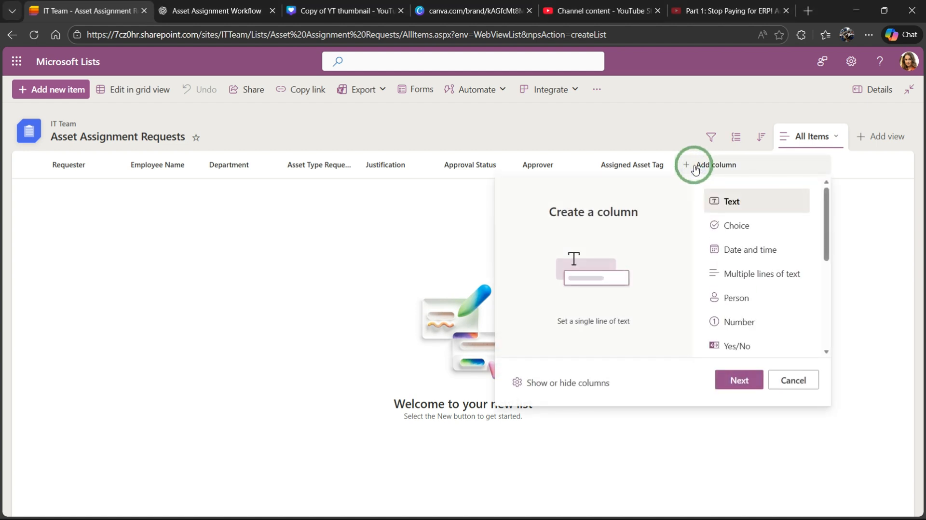
scroll(748, 290, "down", 3)
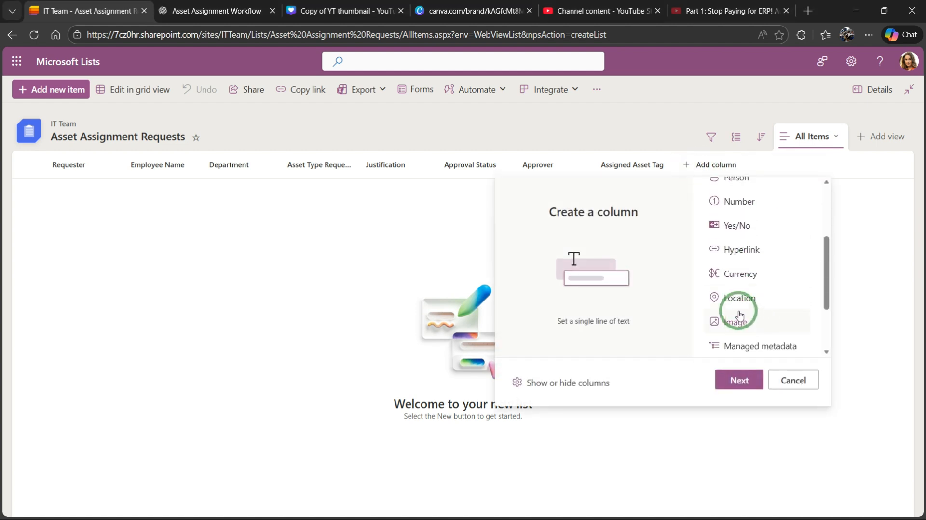
scroll(732, 263, "down", 2)
scroll(731, 261, "up", 5)
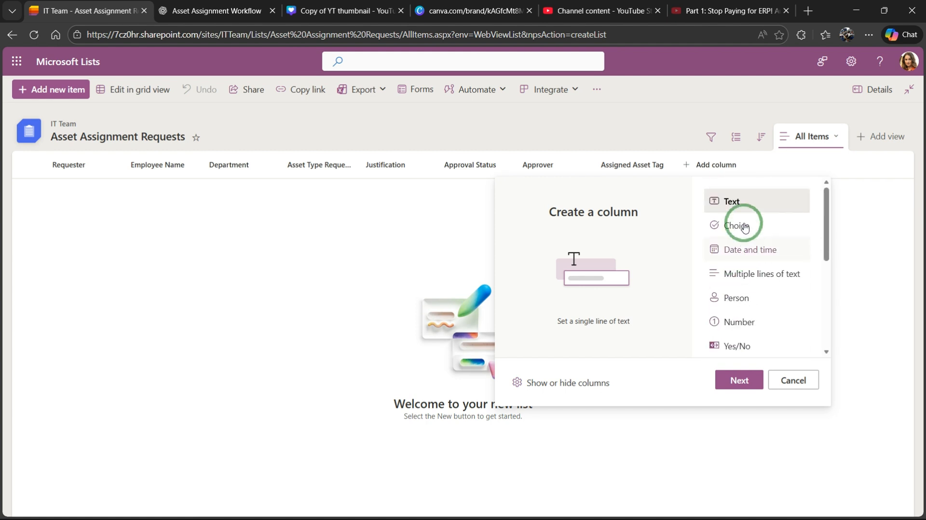
left_click(743, 237)
left_click(743, 380)
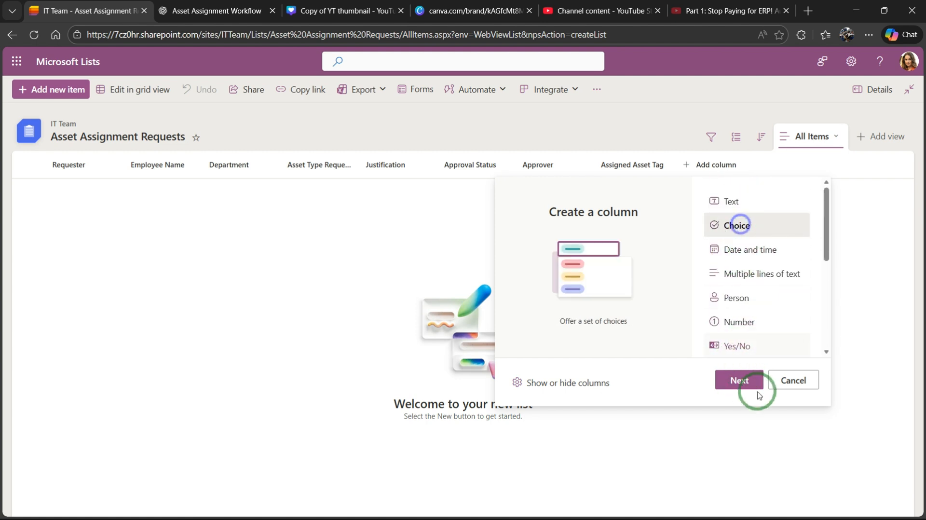
left_click(758, 122)
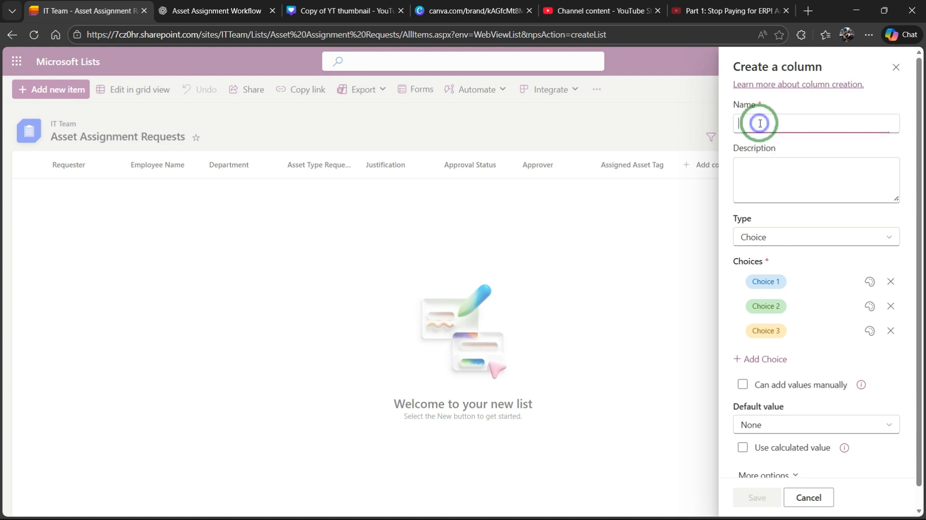
type("Assignment Status")
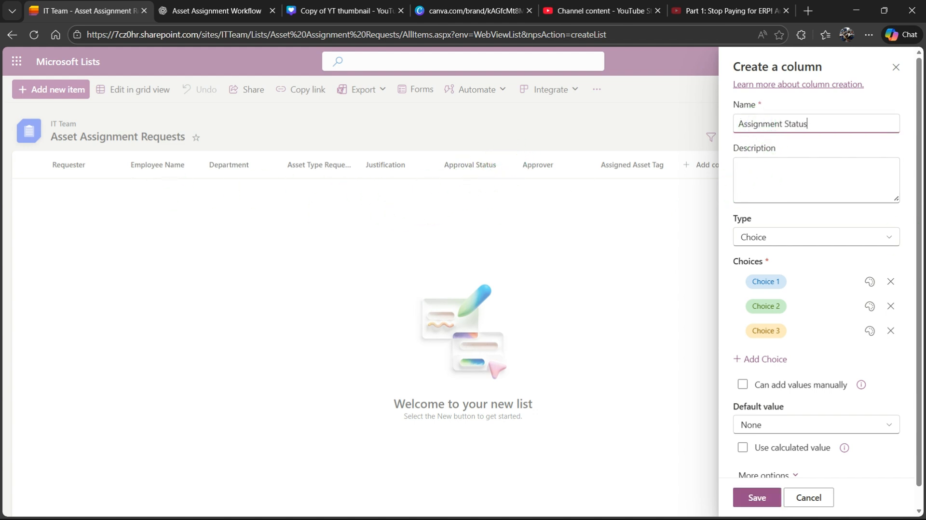
Replace the placeholder choices with Awaiting Approval, Approved and Completed, and save the Assignment Status column
left_click(771, 281)
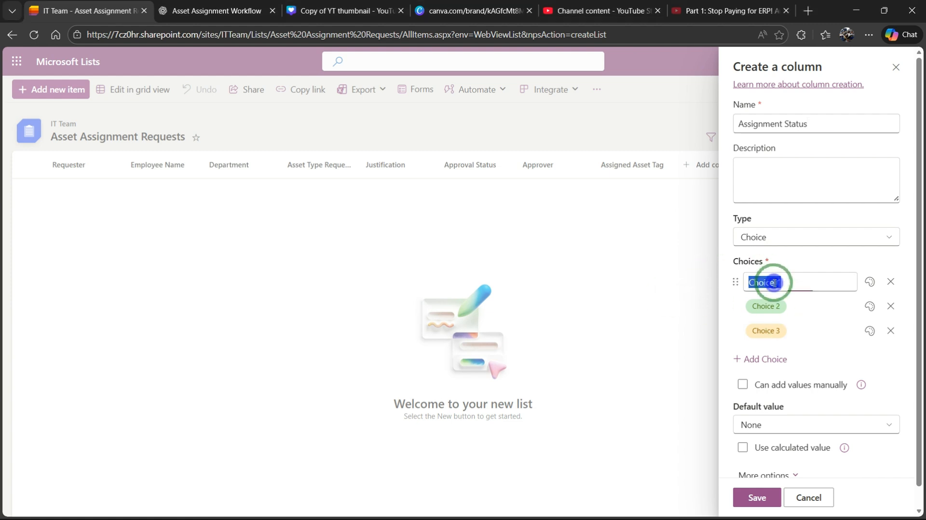
type("Awaiting Approval Approved Completed")
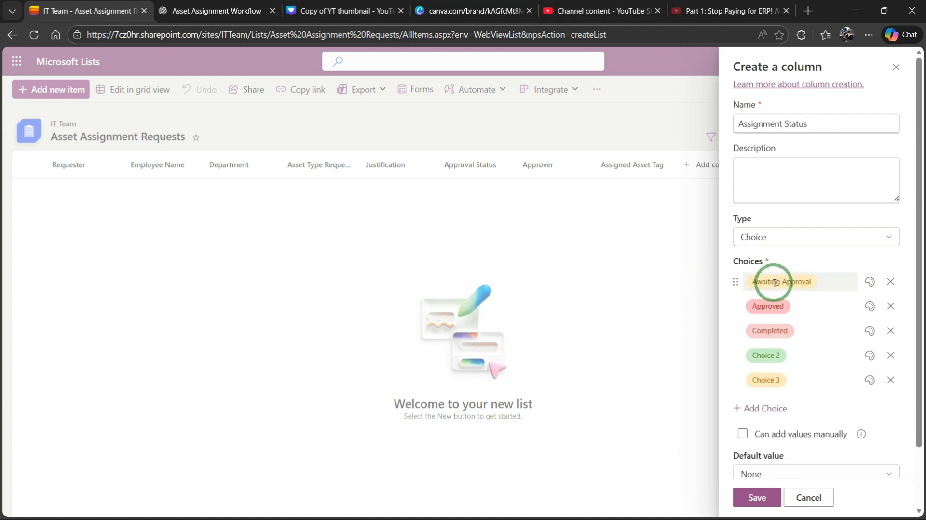
left_click(891, 355)
left_click(891, 355)
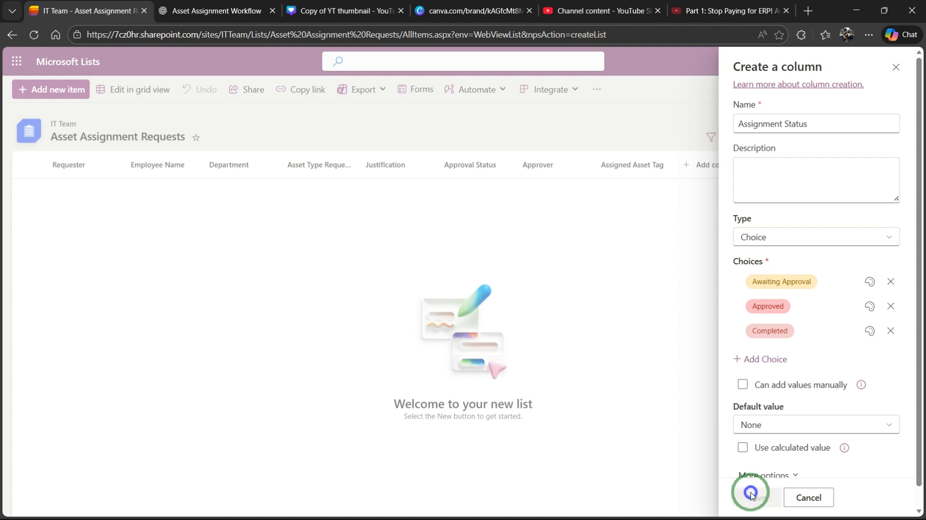
left_click(751, 495)
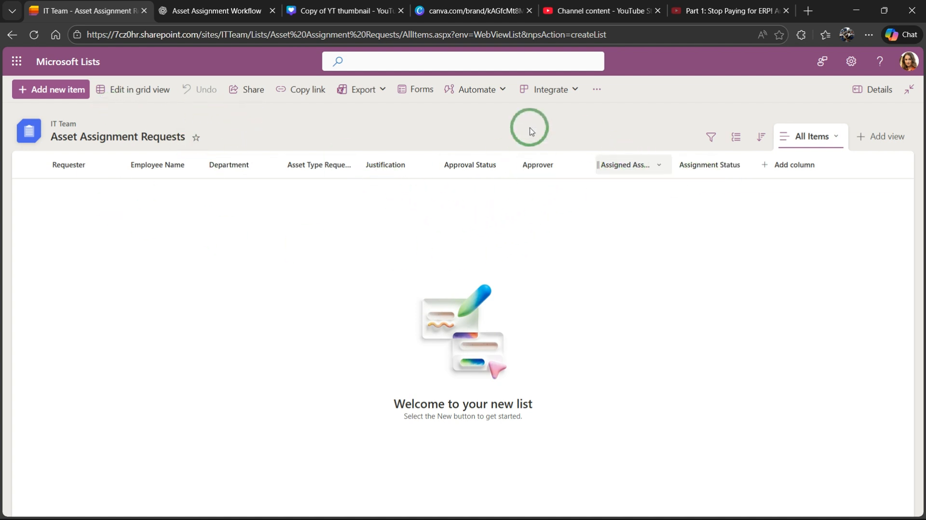
Create a new form for the list with a logo and the title Asset Assignment Request Form
left_click(411, 92)
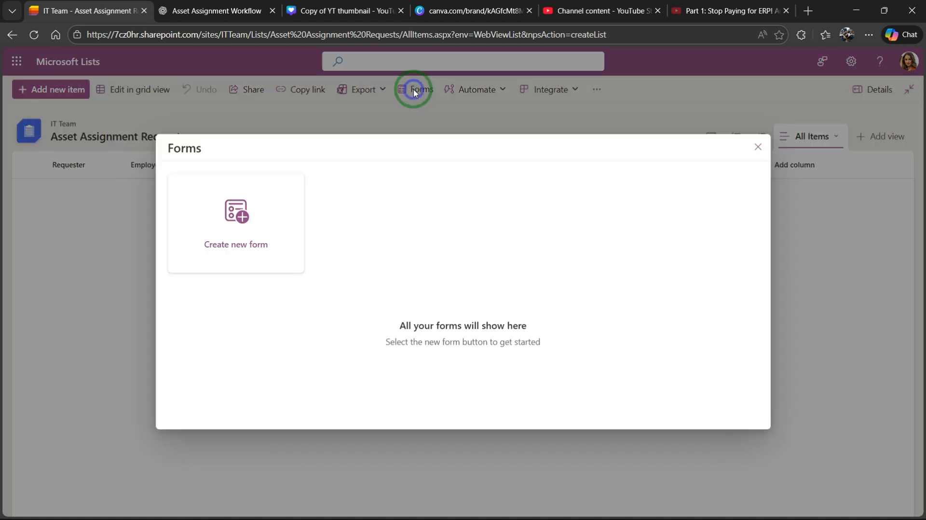
left_click(232, 227)
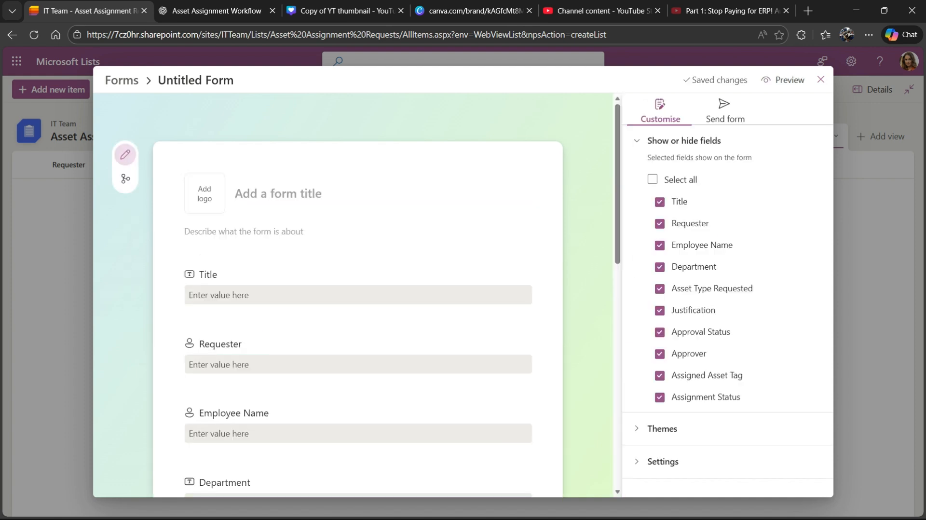
left_click(217, 201)
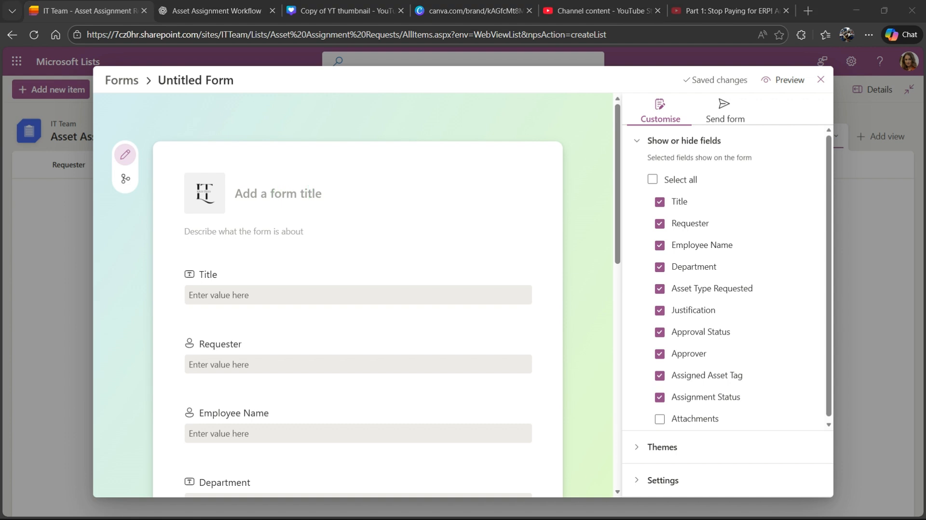
left_click(286, 194)
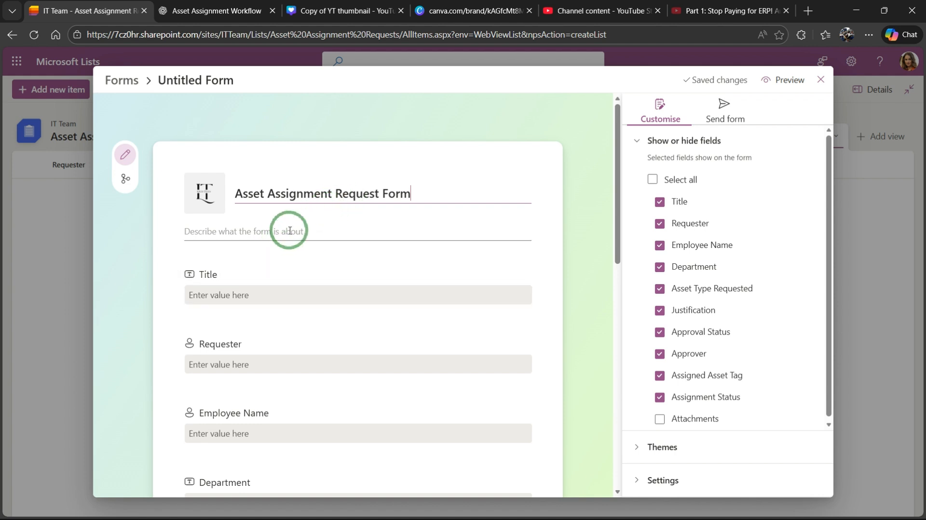
Hide the Title and Requester fields from the request form
scroll(299, 229, "down", 2)
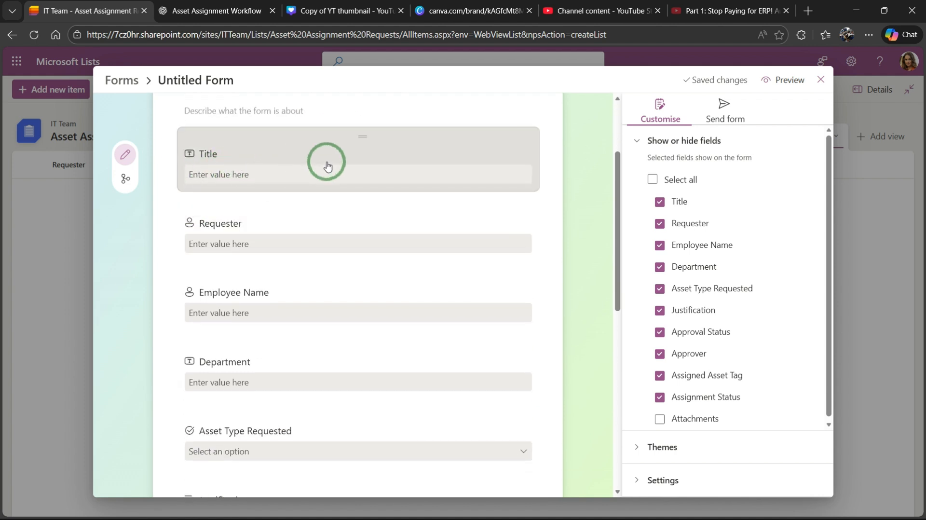
left_click(364, 147)
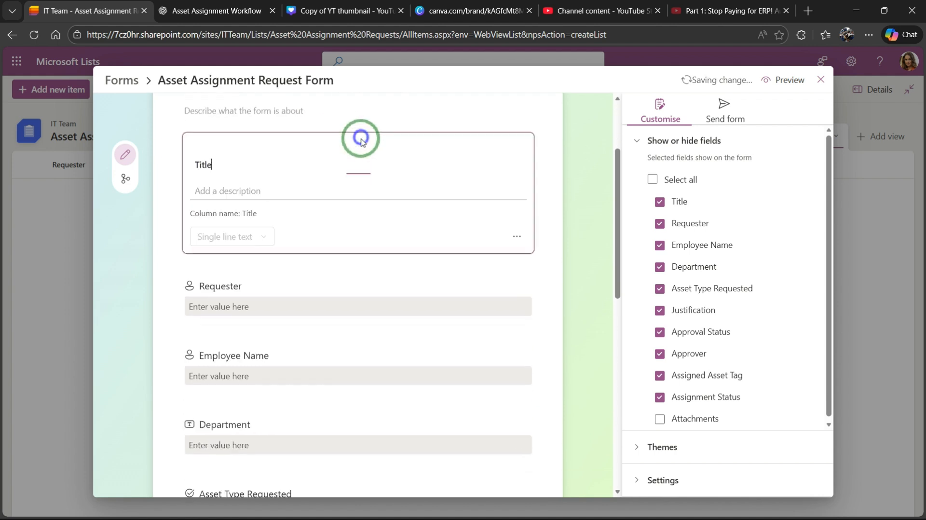
left_click(517, 237)
left_click(542, 238)
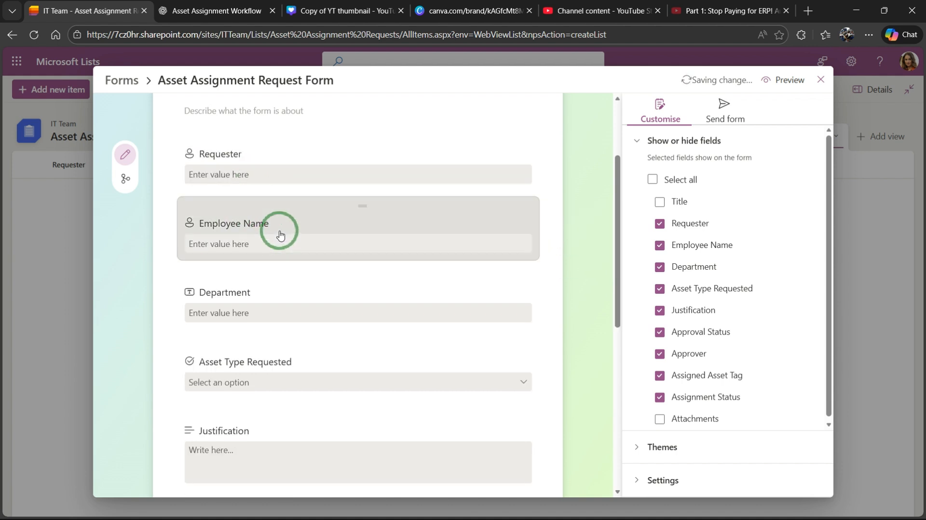
scroll(303, 193, "up", 2)
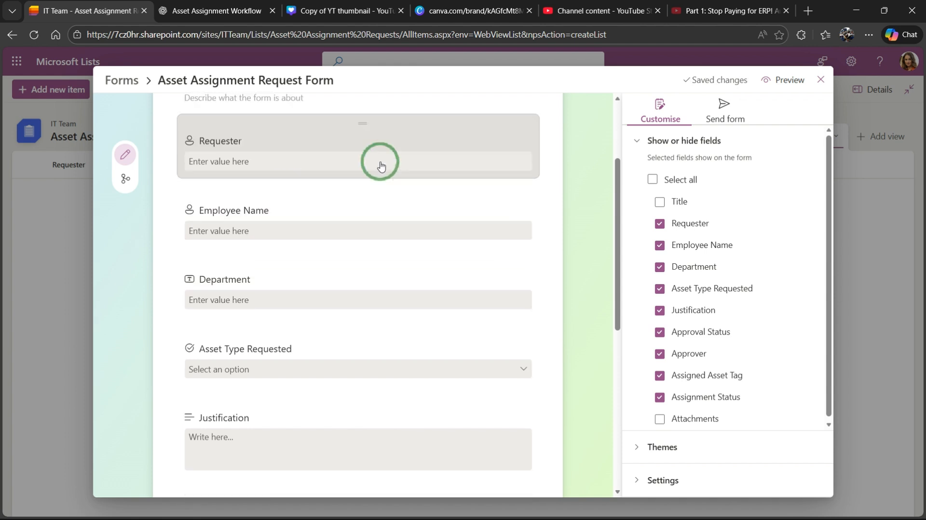
left_click(374, 147)
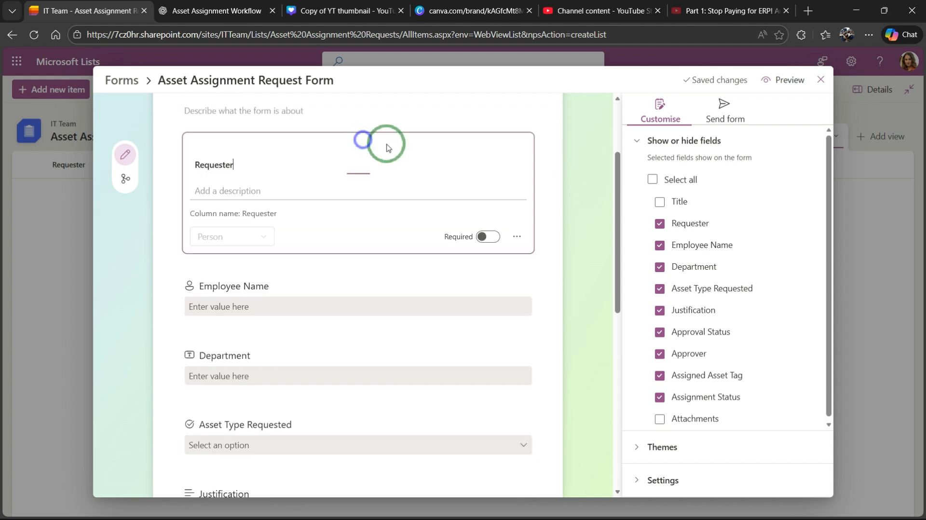
left_click(517, 235)
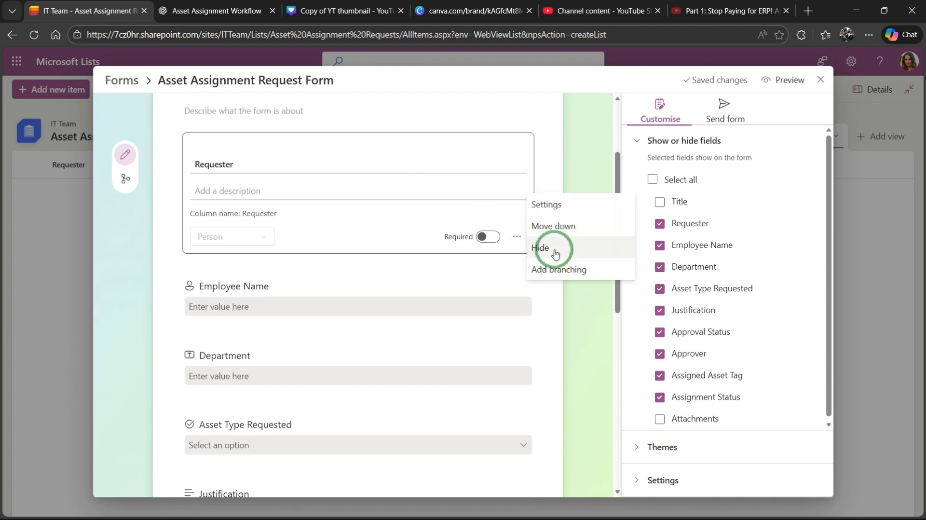
left_click(541, 247)
Make the Employee Name and Department fields required on the form
scroll(308, 140, "down", 1)
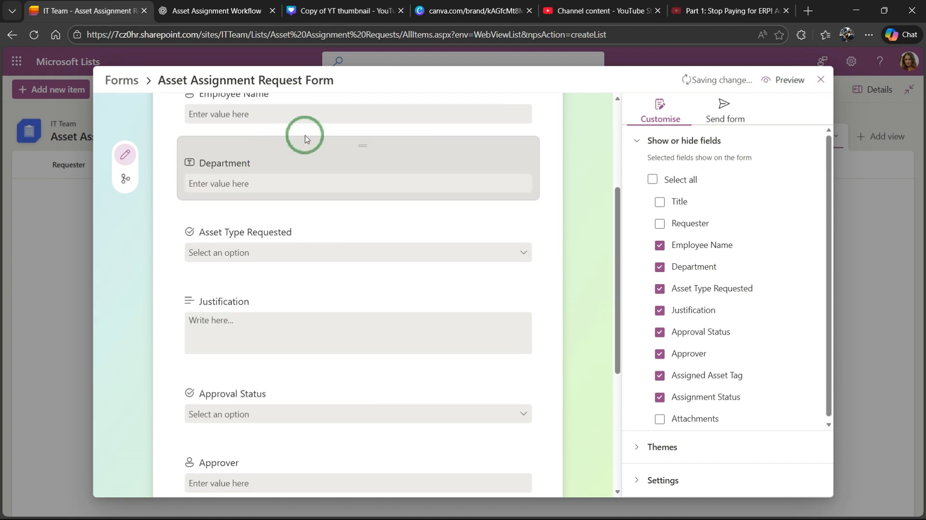
left_click(410, 107)
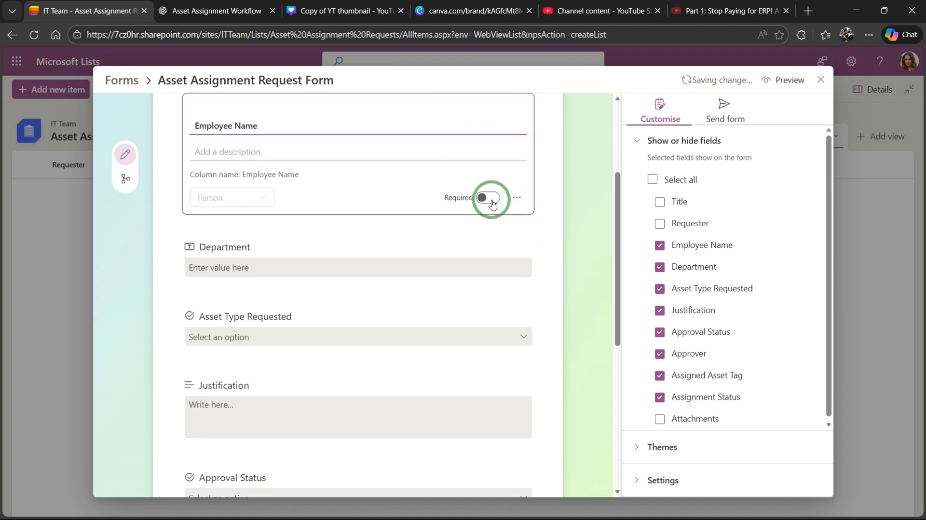
left_click(377, 225)
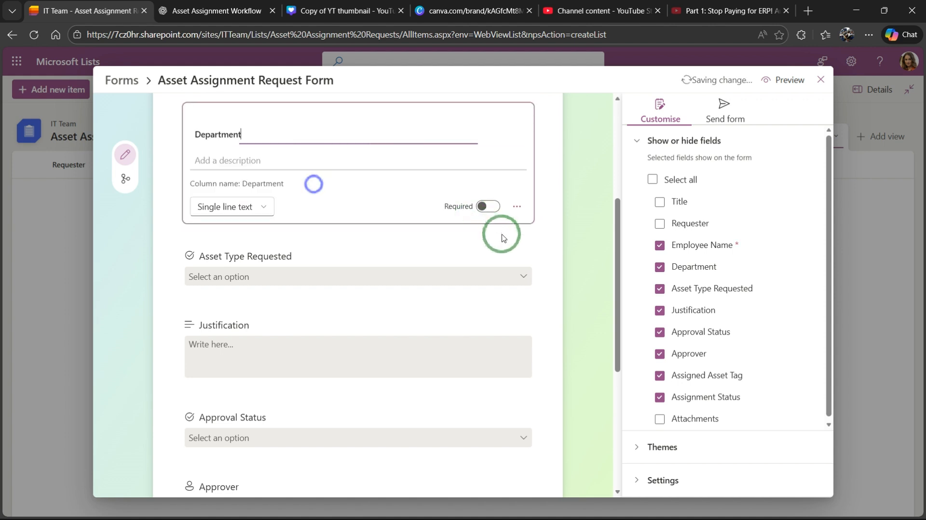
left_click(482, 207)
Hide the Approval Status field from the request form
scroll(413, 227, "down", 1)
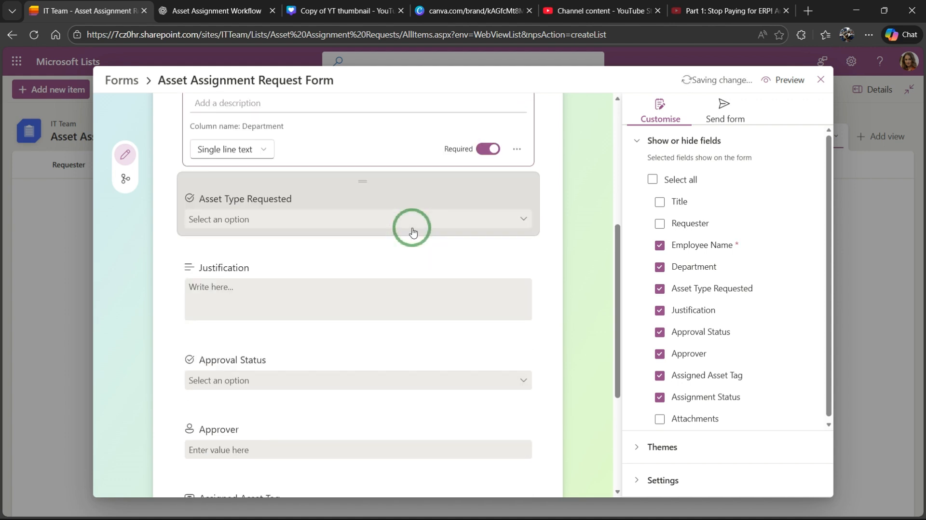
scroll(347, 221, "down", 1)
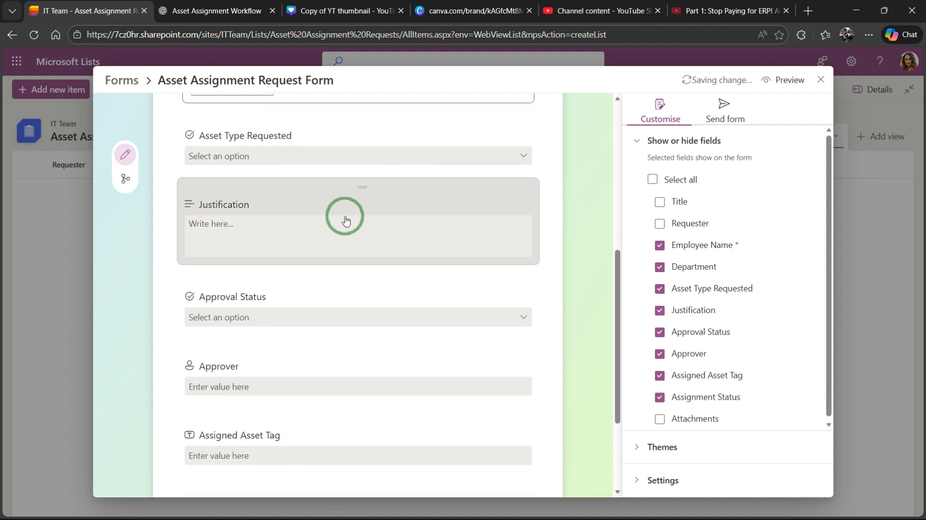
scroll(360, 248, "down", 1)
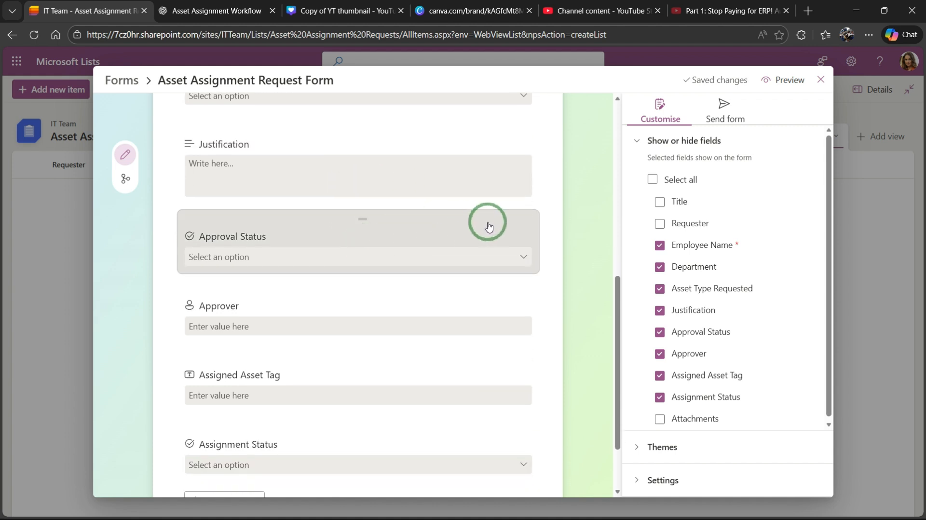
left_click(490, 228)
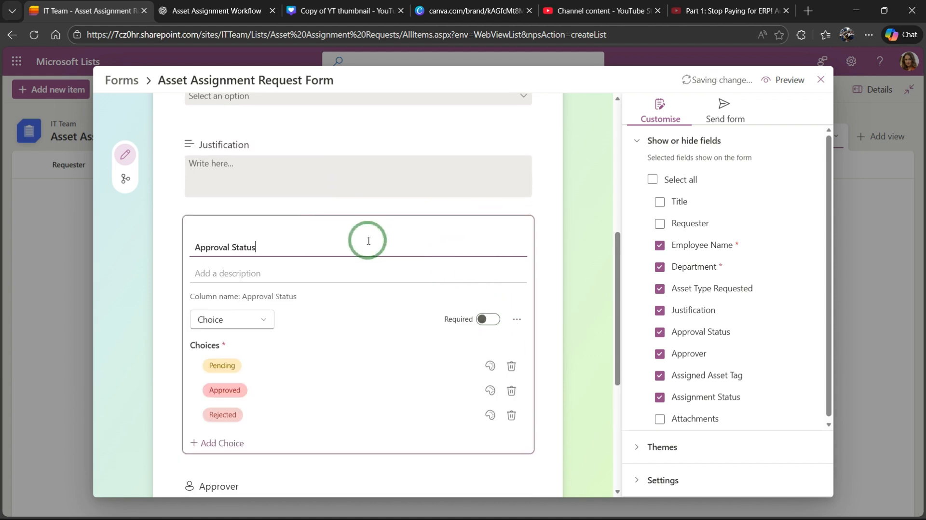
left_click(516, 319)
left_click(539, 341)
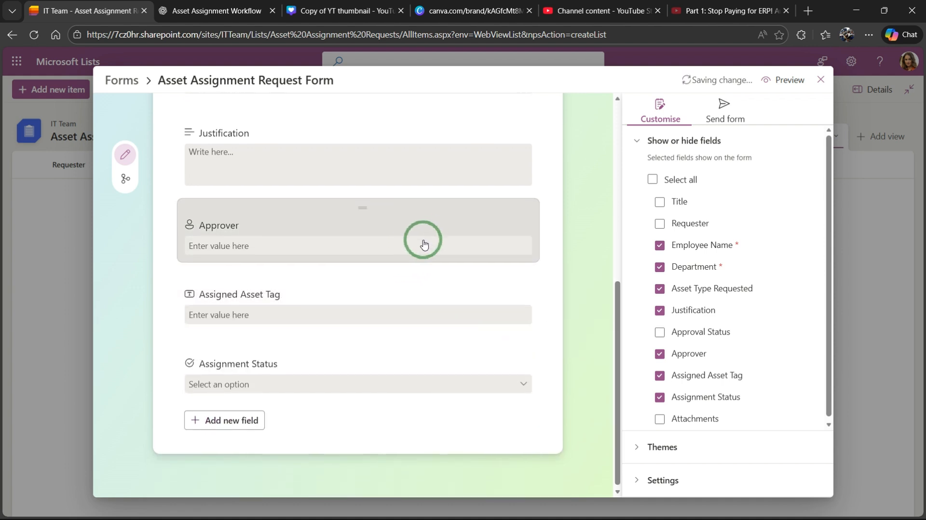
Hide the Approver and Assignment Status fields from the request form
left_click(481, 216)
left_click(516, 302)
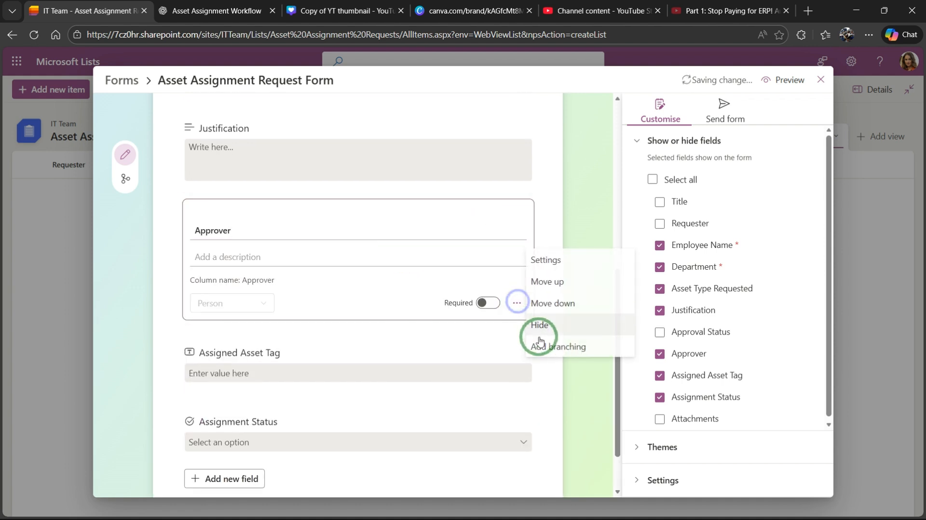
left_click(539, 326)
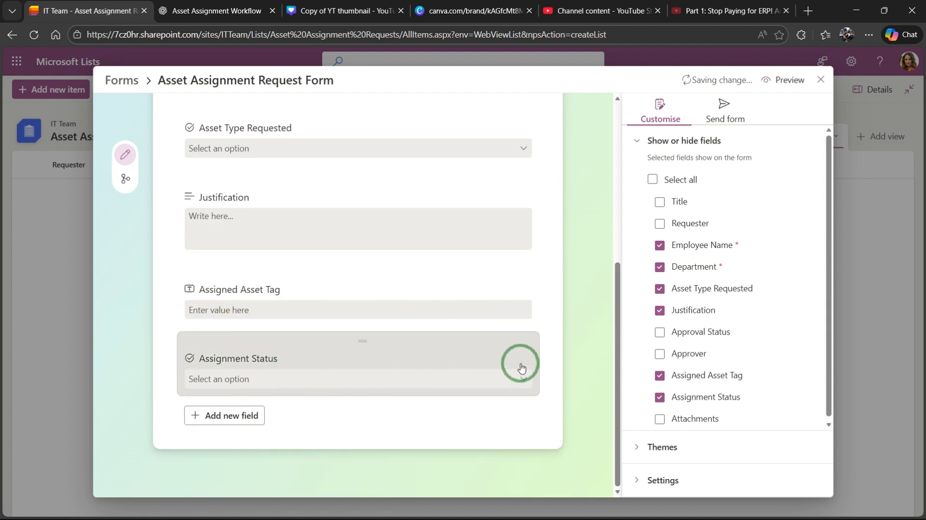
left_click(499, 352)
left_click(517, 436)
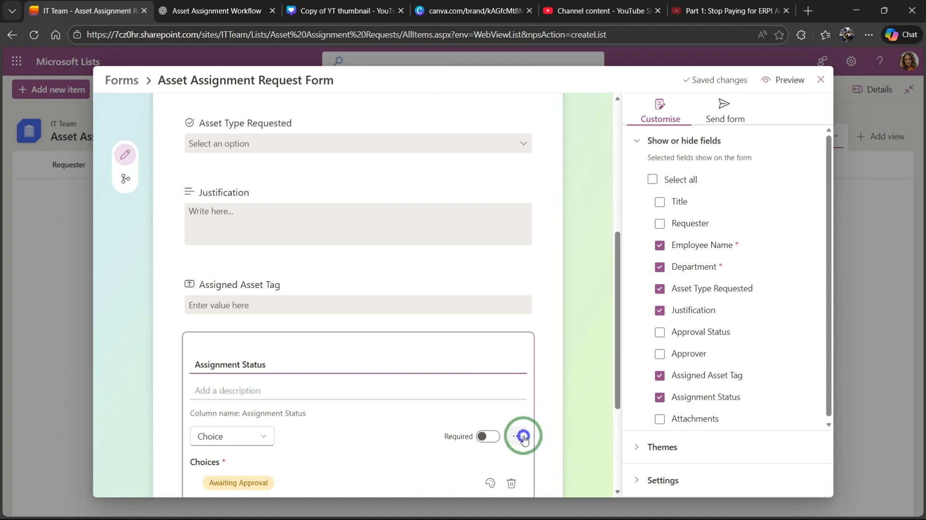
left_click(548, 448)
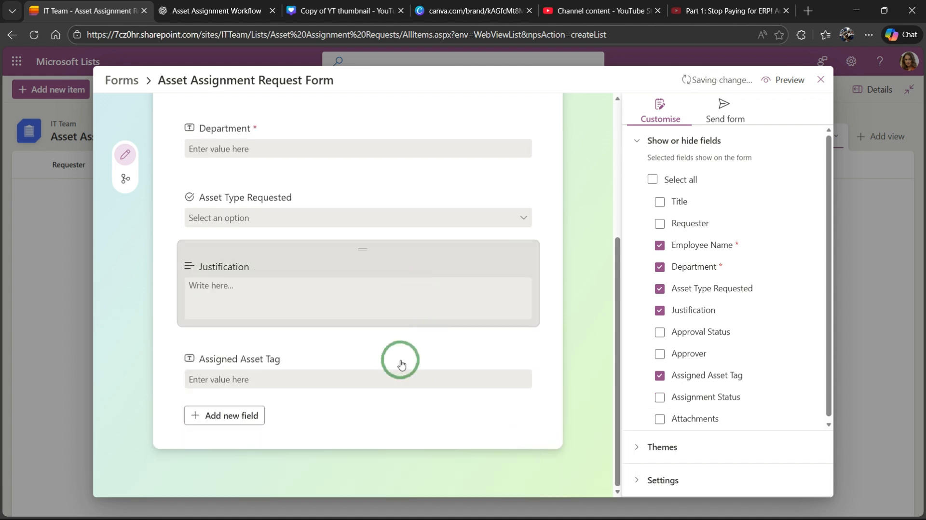
Make the Assigned Asset Tag field required and move it directly above Justification
left_click(443, 360)
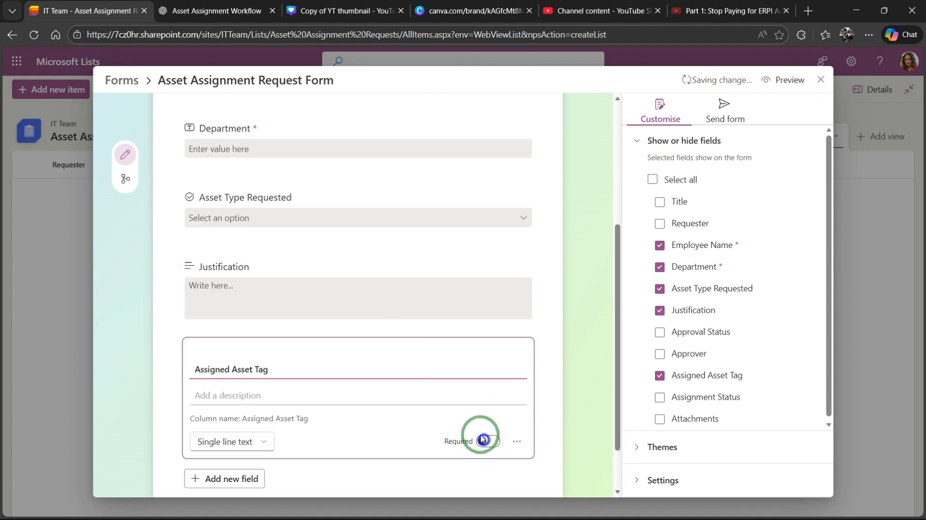
left_click(482, 439)
left_click(372, 245)
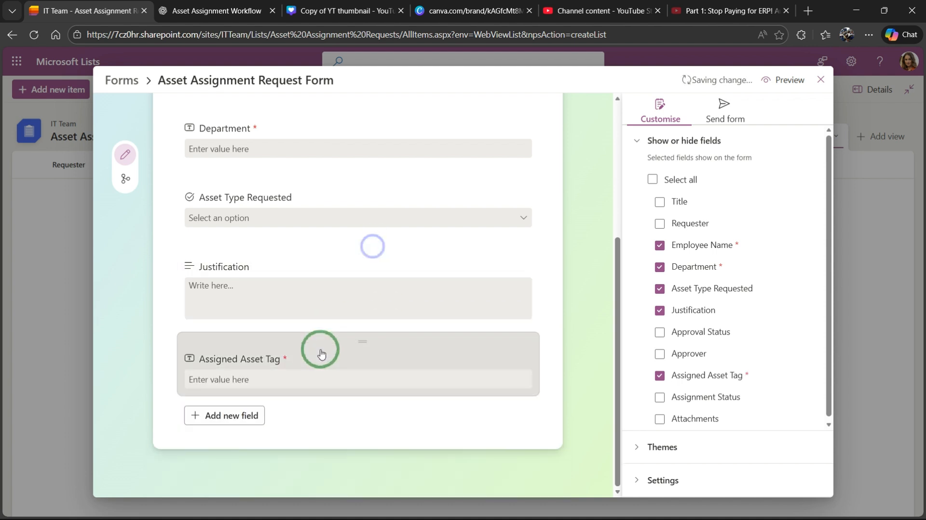
scroll(372, 289, "up", 1)
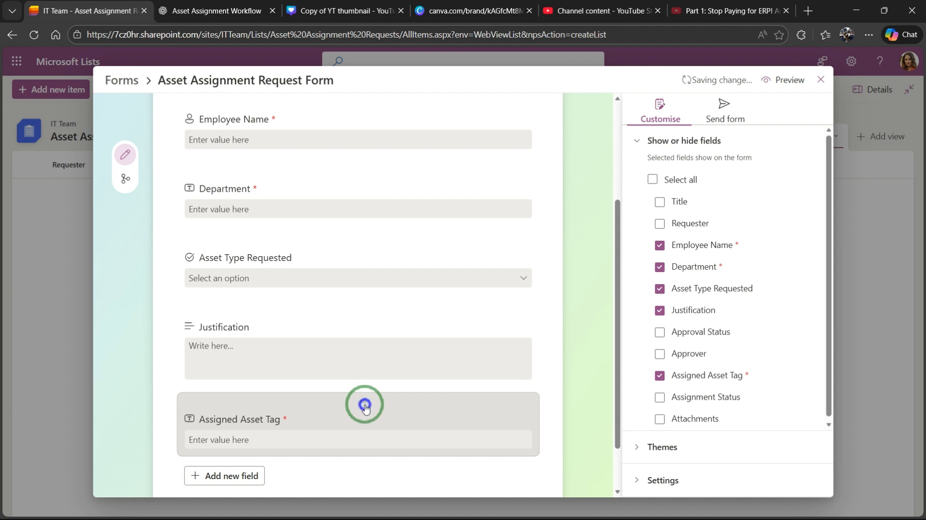
left_click_drag(365, 407, 347, 304)
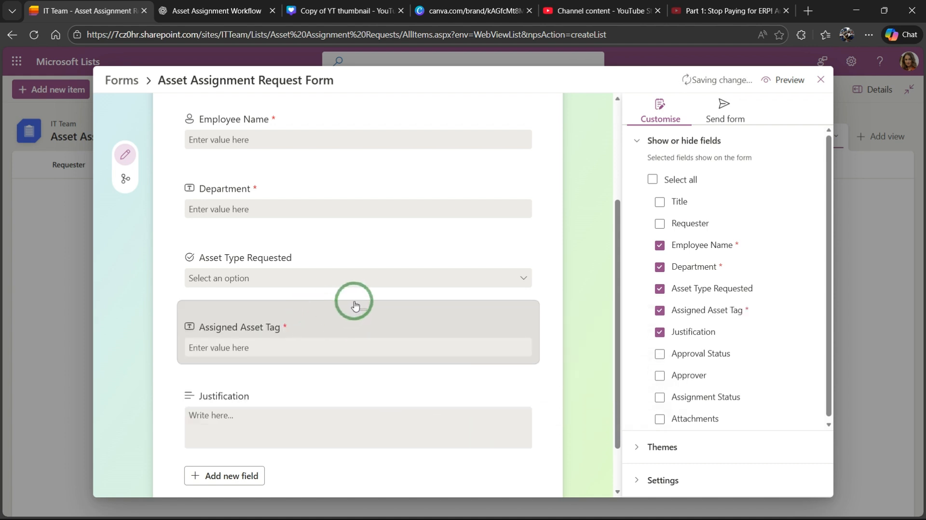
Make the Asset Type Requested and Justification fields required on the form
left_click(505, 252)
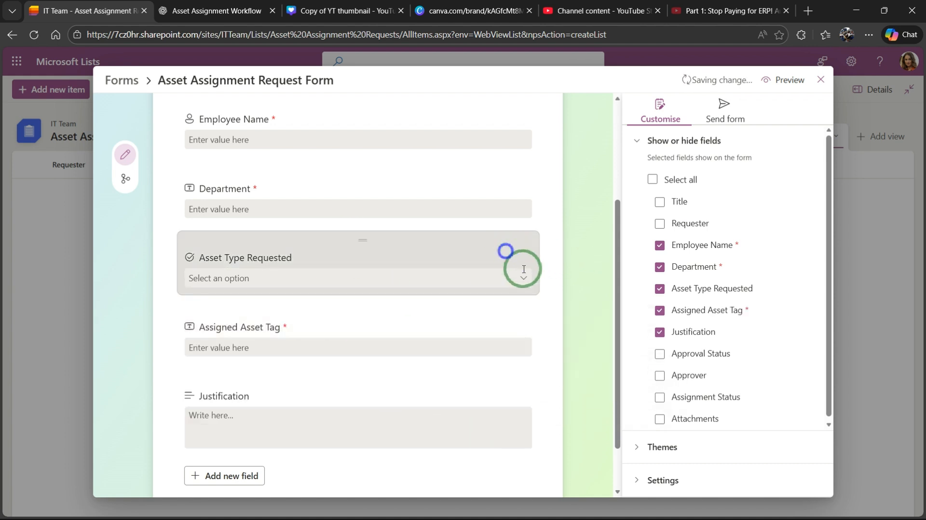
left_click(492, 176)
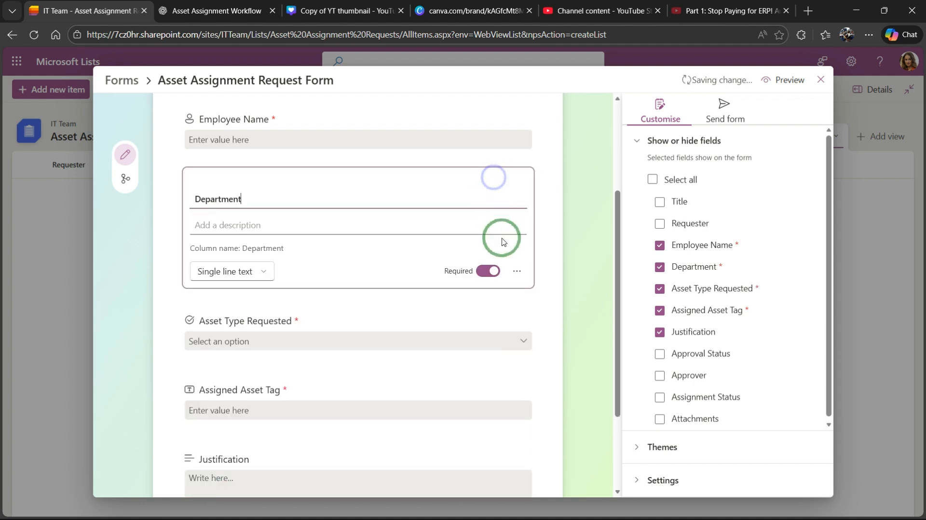
scroll(473, 205, "up", 3)
left_click(465, 231)
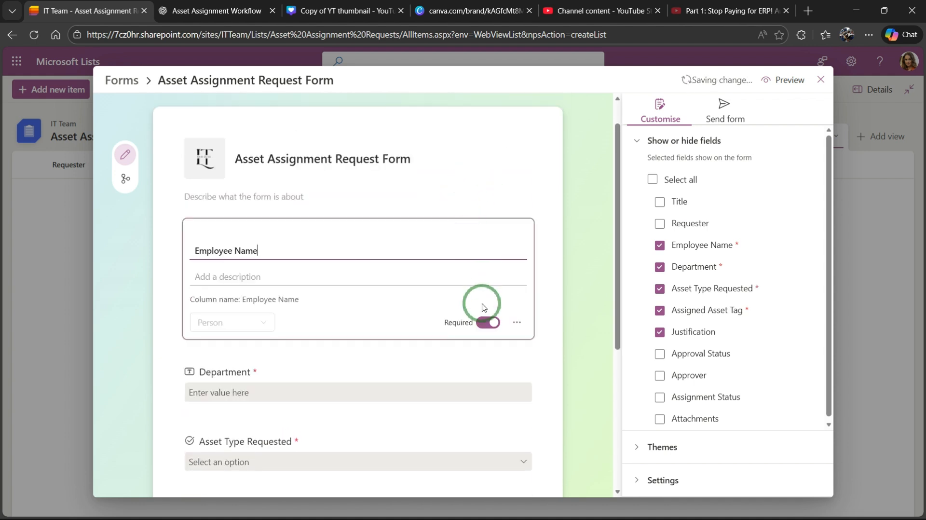
scroll(479, 305, "down", 5)
left_click(467, 341)
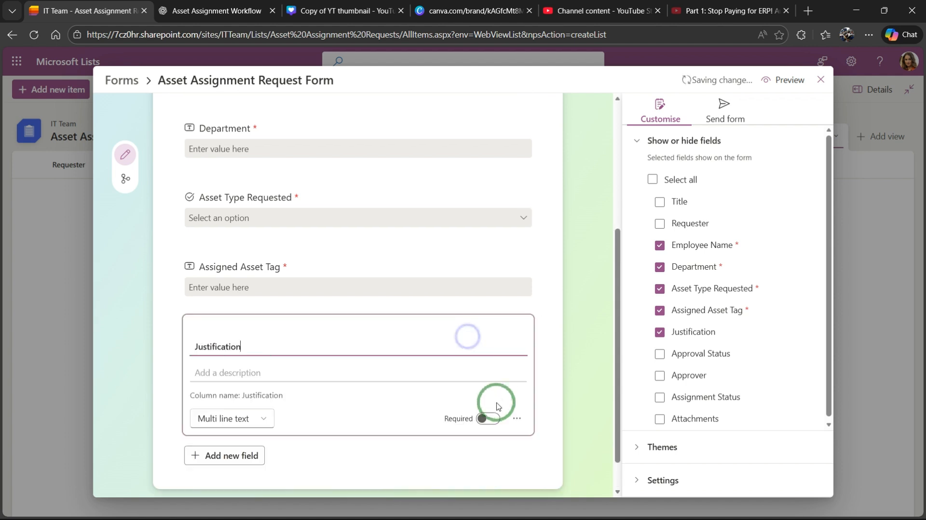
left_click(487, 417)
Review the remaining fields of the request form and close the form editor to return to the list
scroll(442, 318, "up", 3)
left_click(438, 384)
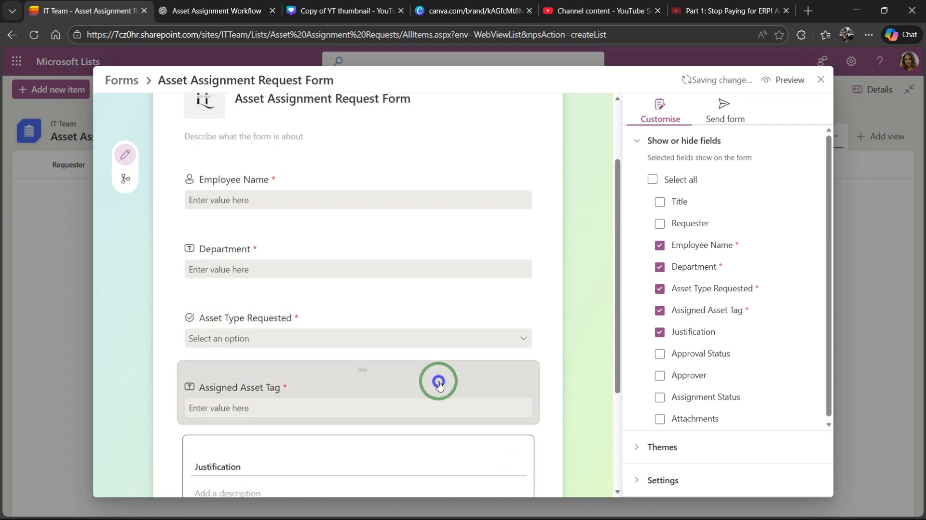
scroll(308, 280, "up", 2)
scroll(231, 217, "down", 3)
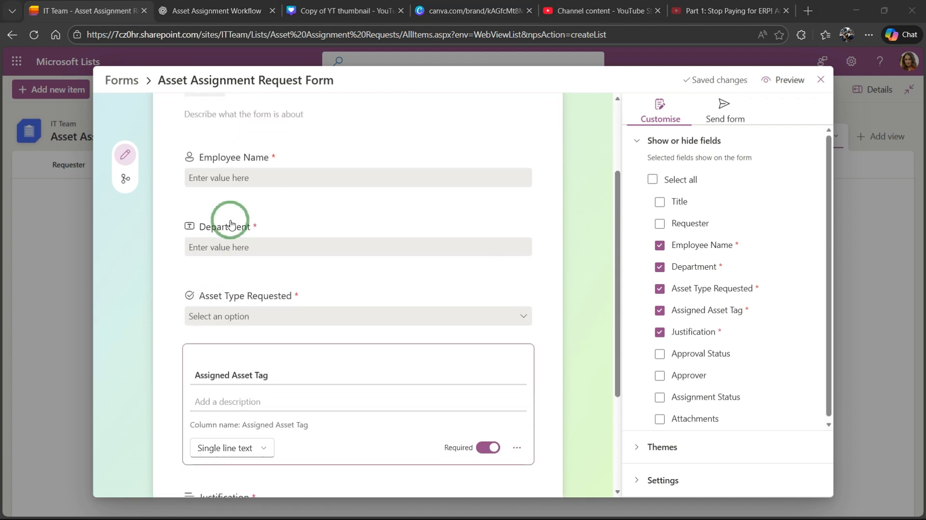
scroll(259, 195, "down", 3)
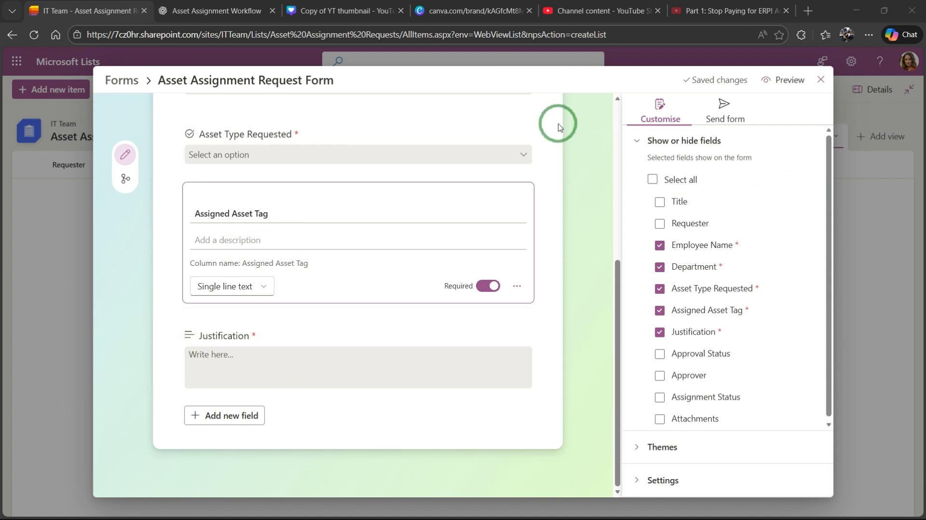
left_click(818, 83)
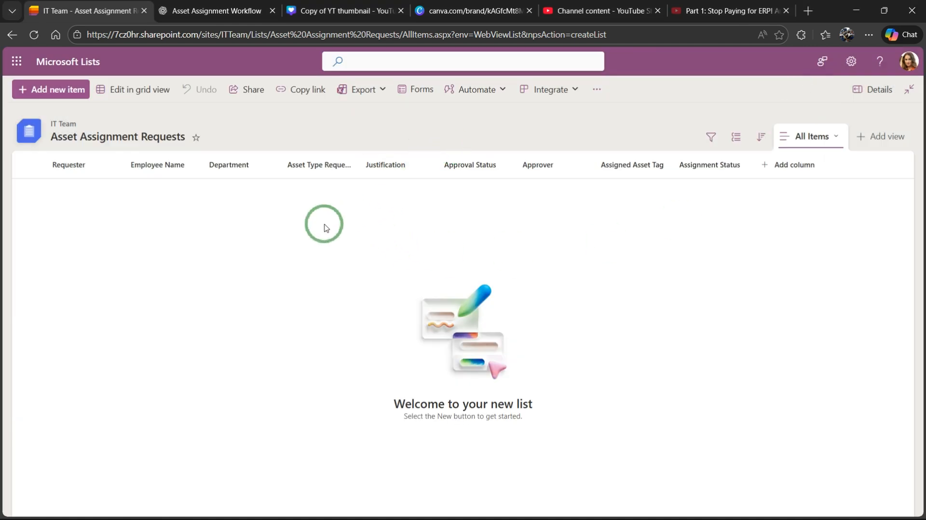